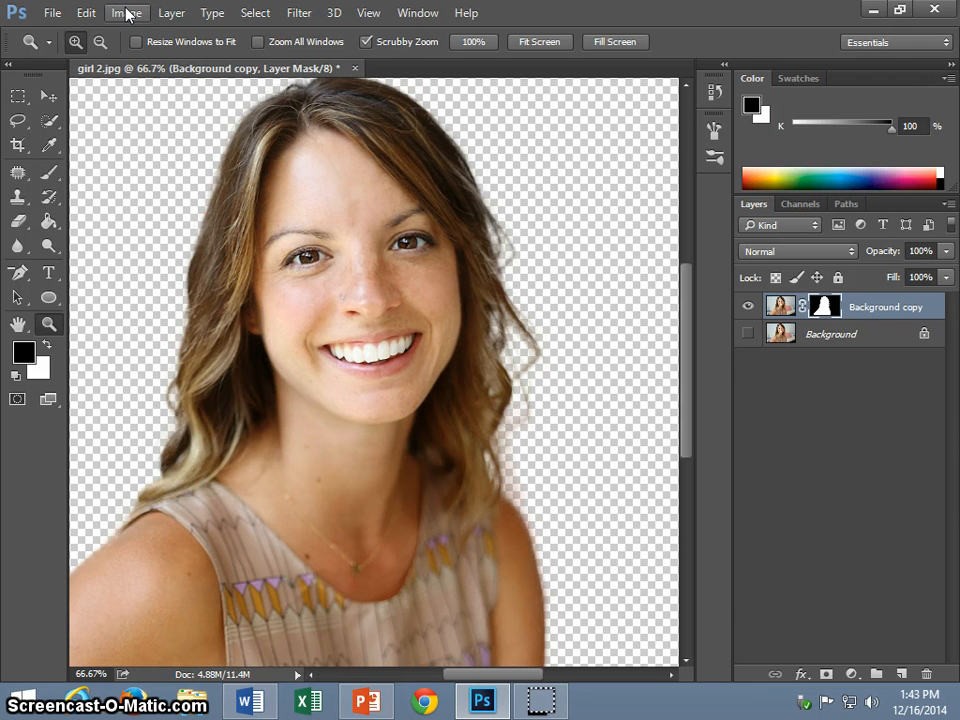
# Set the image resolution of girl 2.jpg to 300 pixels/inch in the Image Size settings.
pyautogui.click(127, 14)
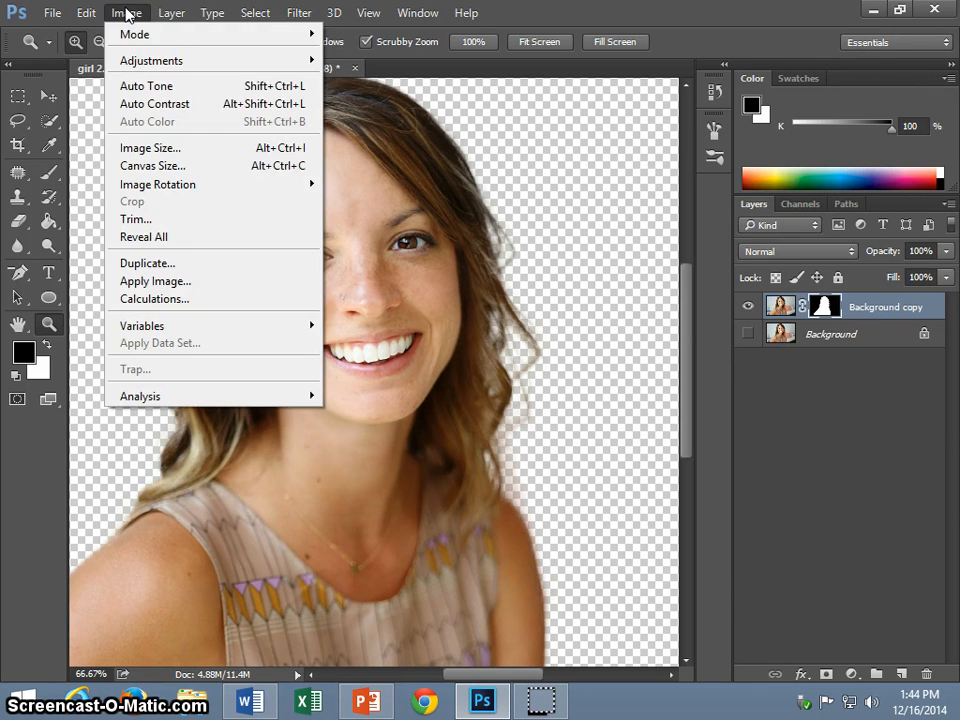
pyautogui.click(168, 148)
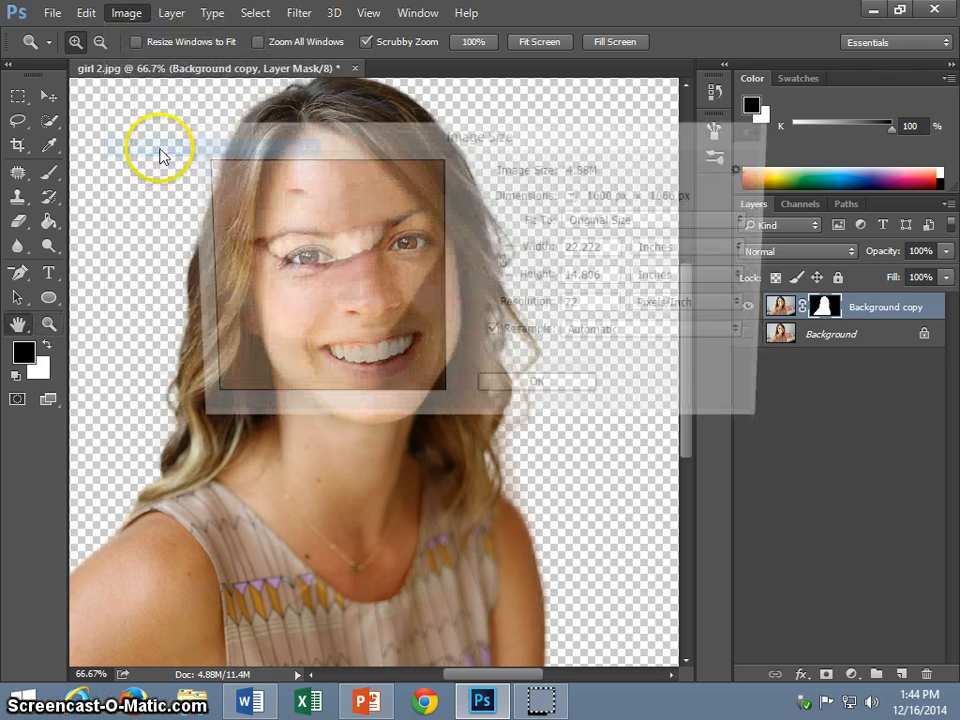
pyautogui.moveTo(604, 310); pyautogui.dragTo(561, 302)
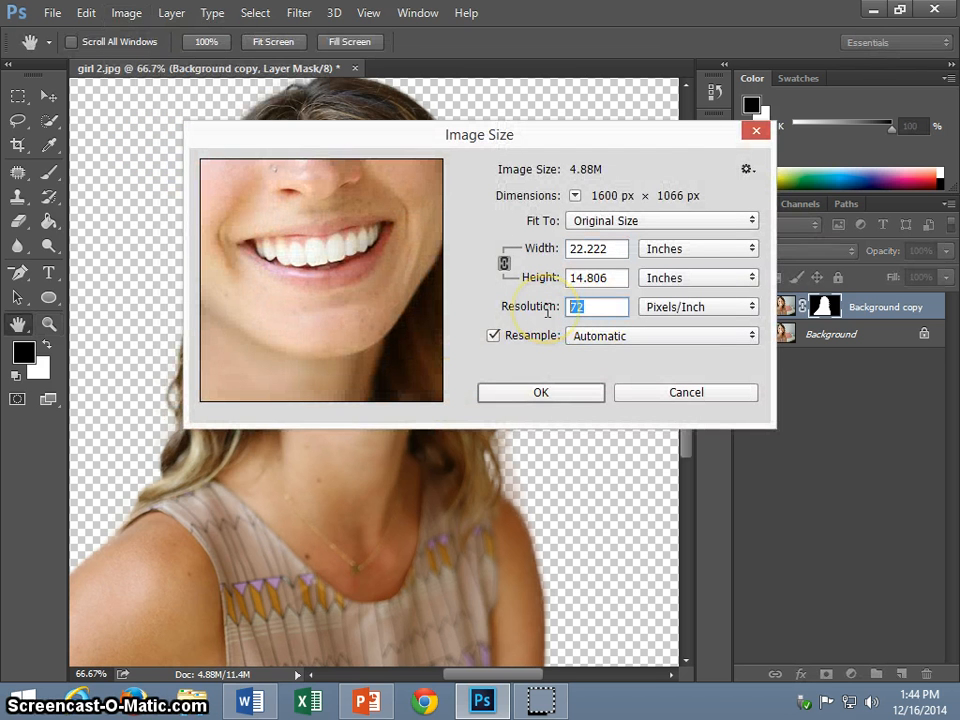
pyautogui.click(545, 312)
pyautogui.write('300')
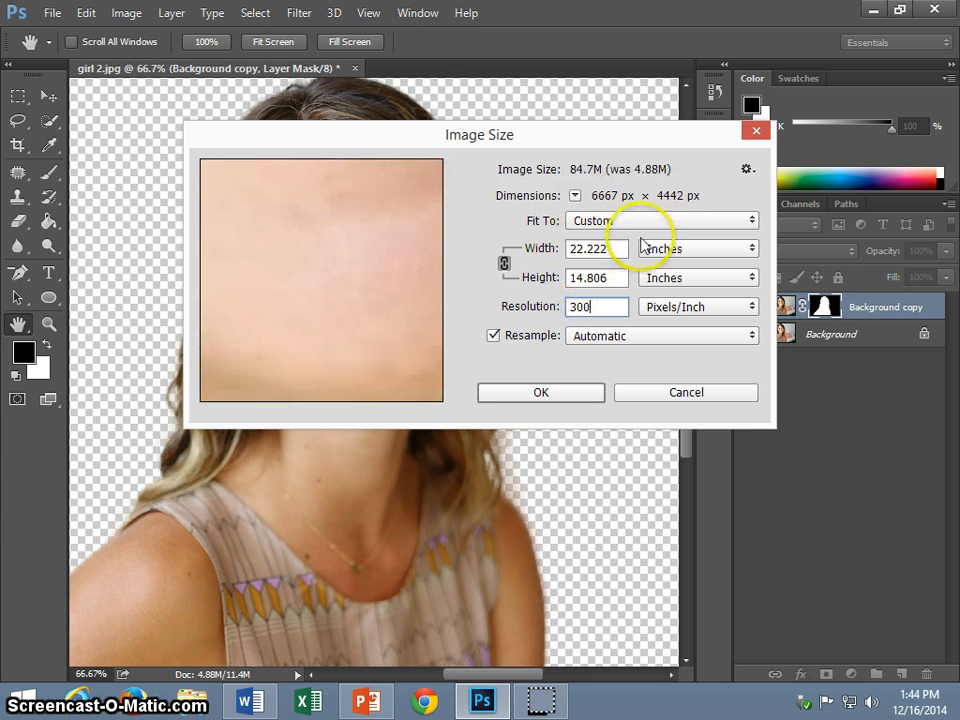
# Set the image width to 12 inches with proportions linked and apply the new image size.
pyautogui.moveTo(628, 248); pyautogui.dragTo(556, 253)
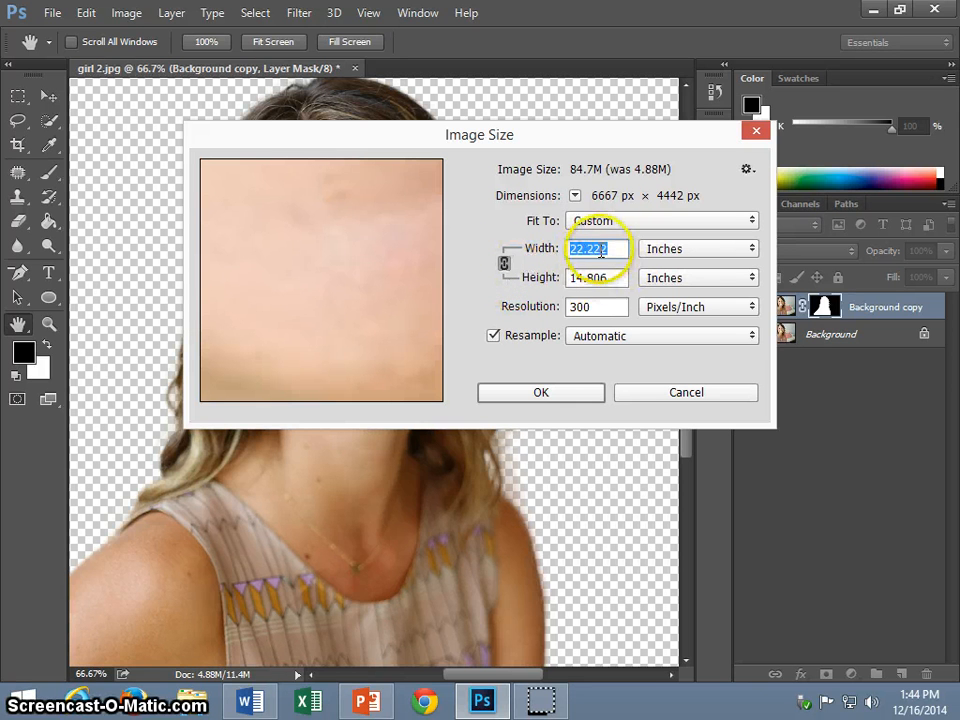
pyautogui.write('10')
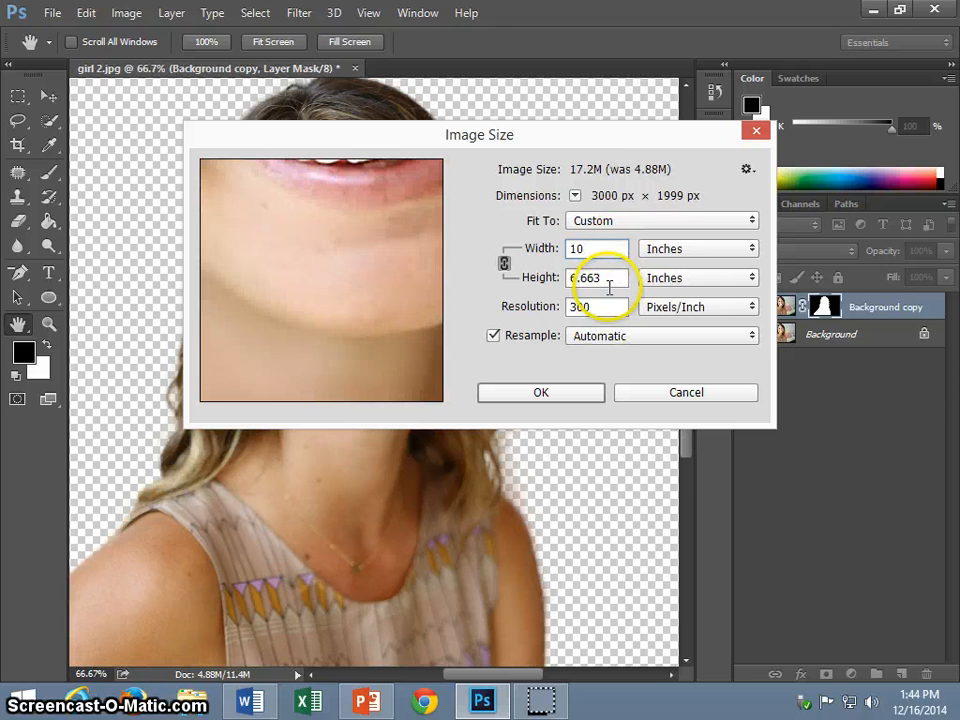
pyautogui.press('BackSpace')
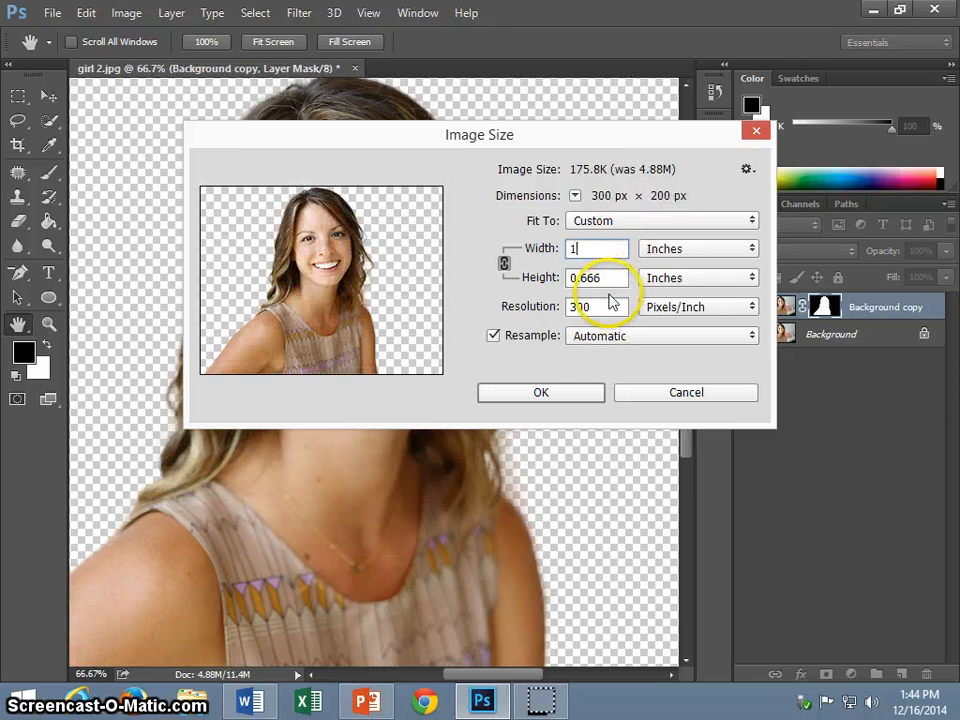
pyautogui.write('2')
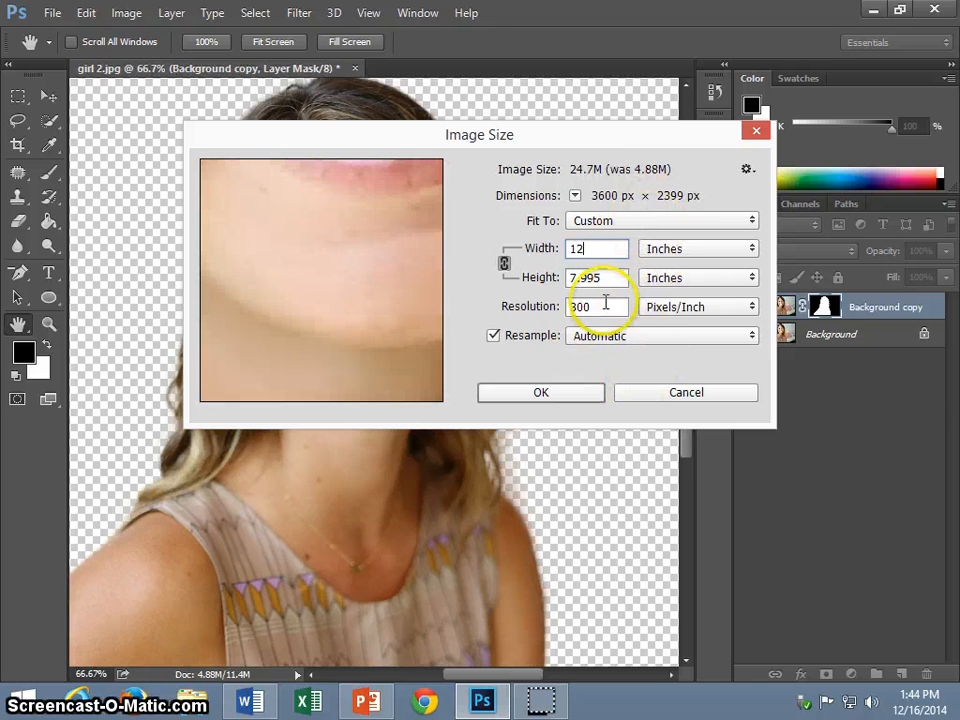
pyautogui.click(574, 399)
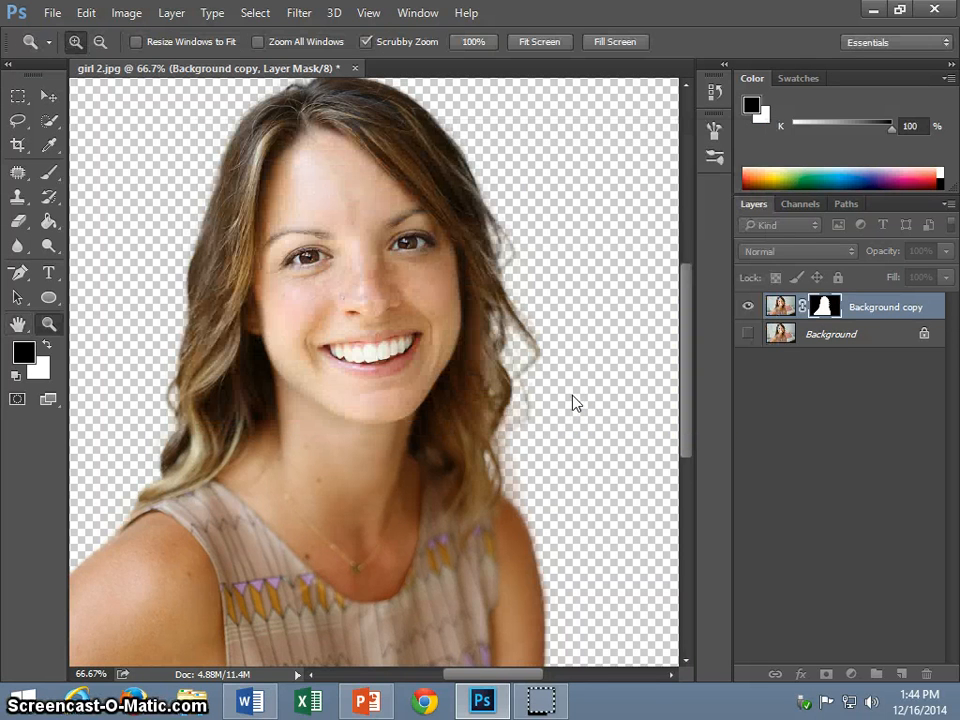
pyautogui.click(368, 423)
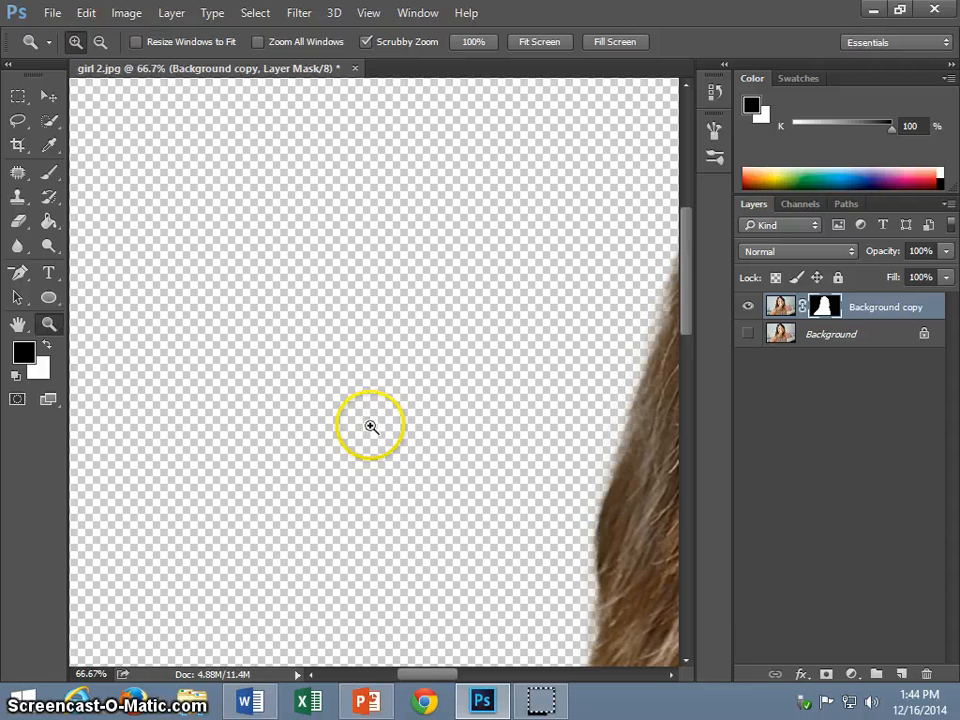
pyautogui.keyDown('alt'); pyautogui.click(372, 432); pyautogui.keyUp('alt')
pyautogui.keyDown('alt'); pyautogui.click(372, 432); pyautogui.keyUp('alt')
pyautogui.keyDown('alt'); pyautogui.click(372, 432); pyautogui.keyUp('alt')
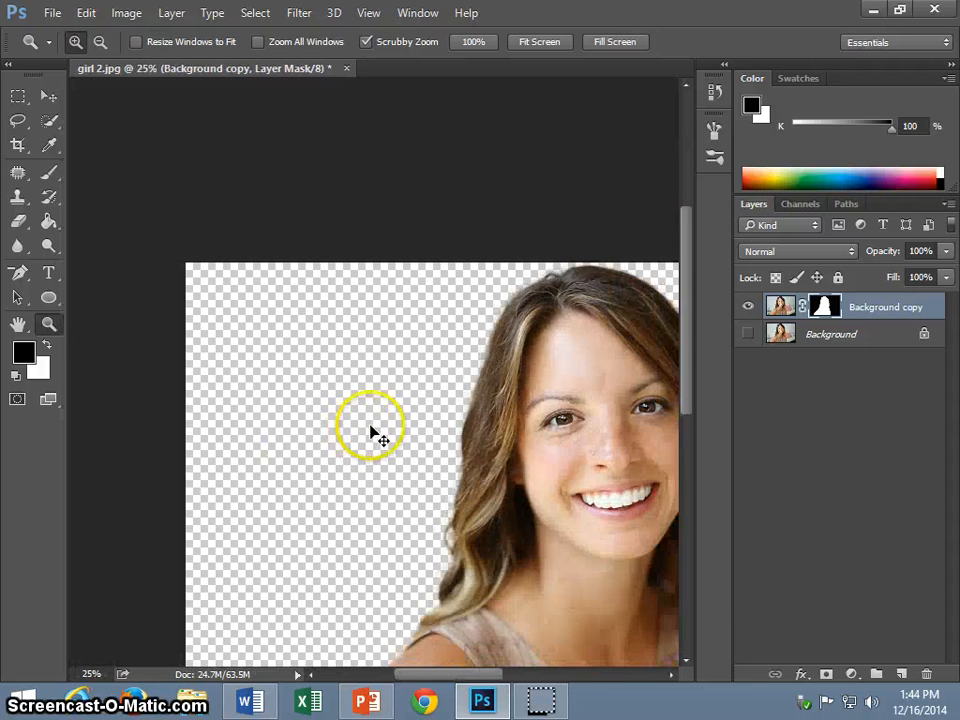
pyautogui.keyDown('alt'); pyautogui.click(372, 432); pyautogui.keyUp('alt')
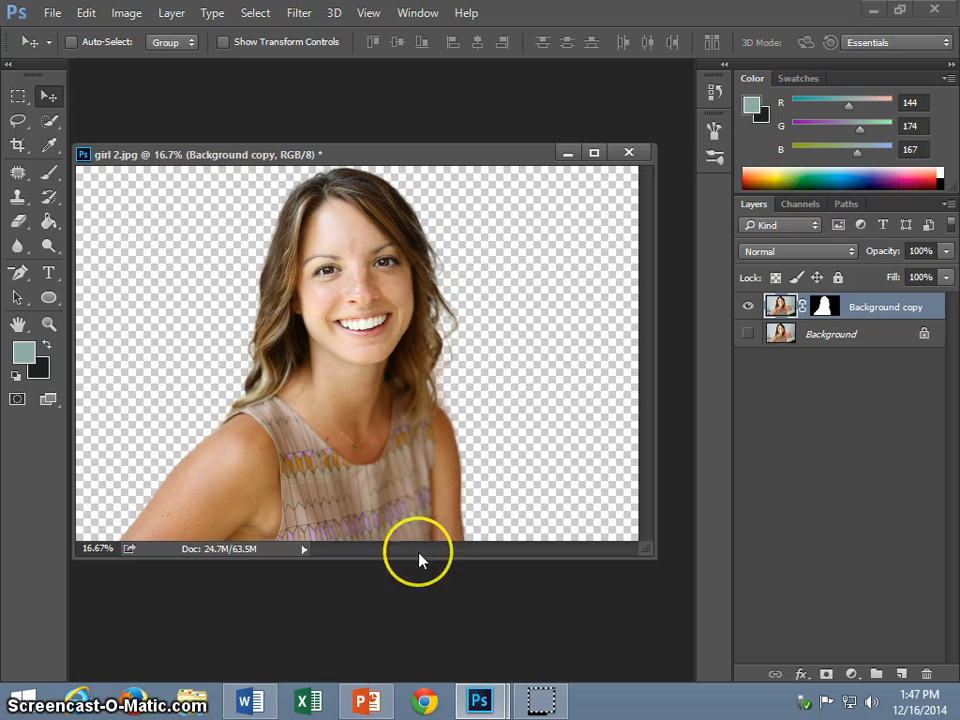
# Create a new 14 by 11 inch document at 300 pixels/inch in CMYK Color with a white background.
pyautogui.click(55, 13)
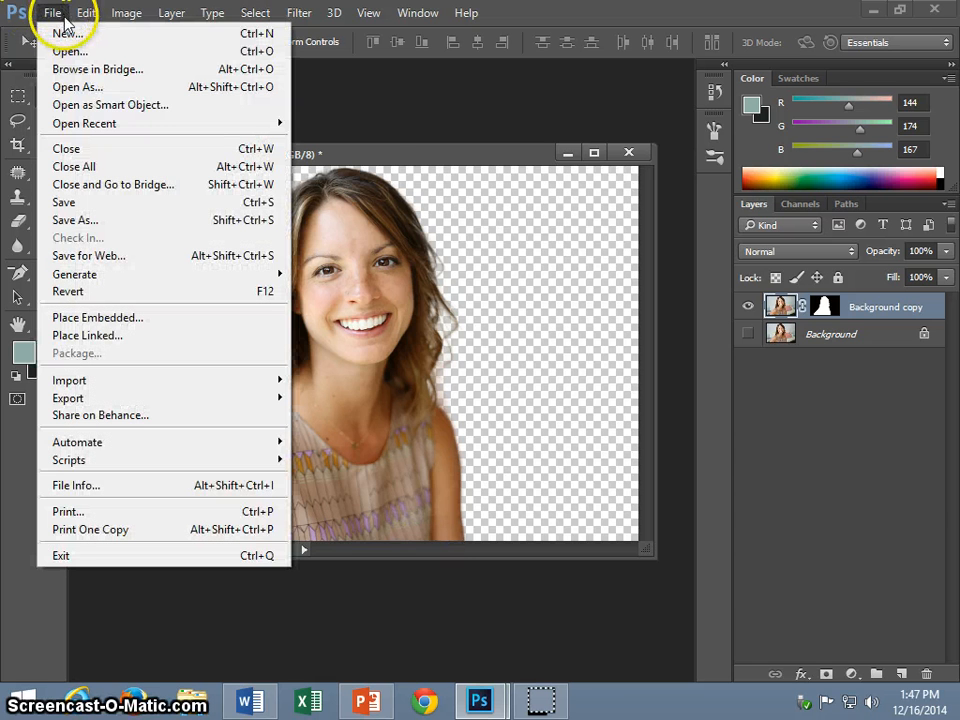
pyautogui.click(65, 33)
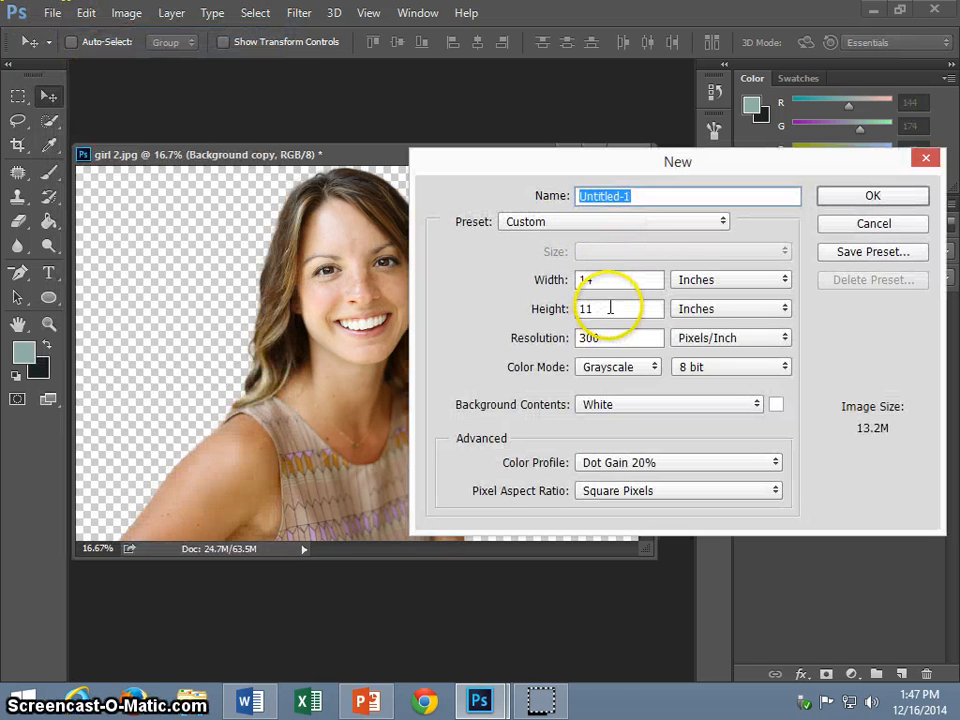
pyautogui.click(604, 281)
pyautogui.click(587, 310)
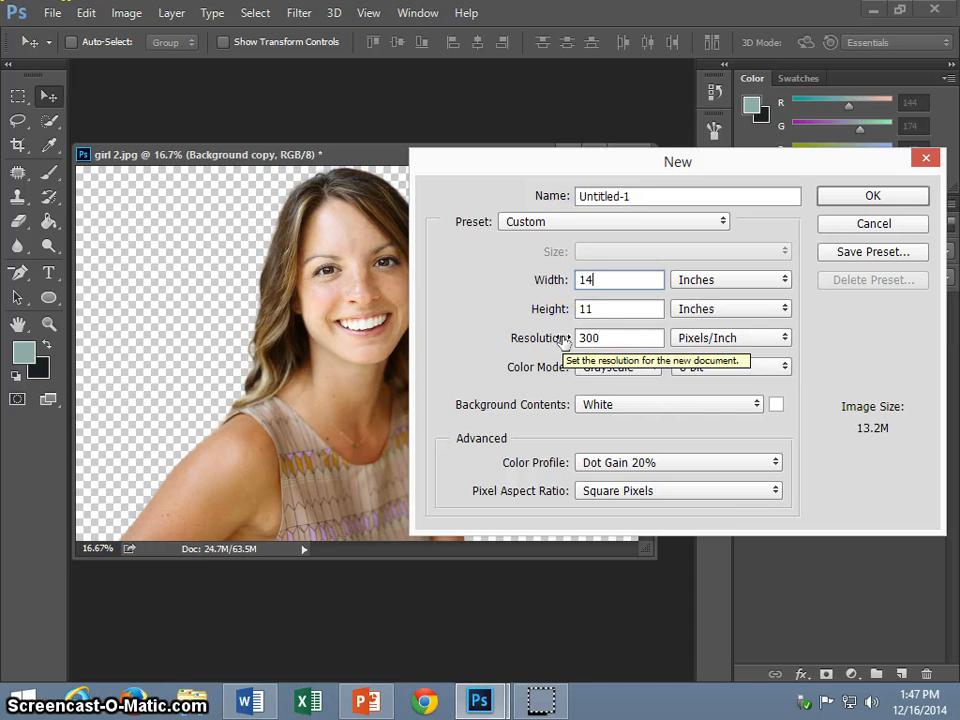
pyautogui.click(635, 368)
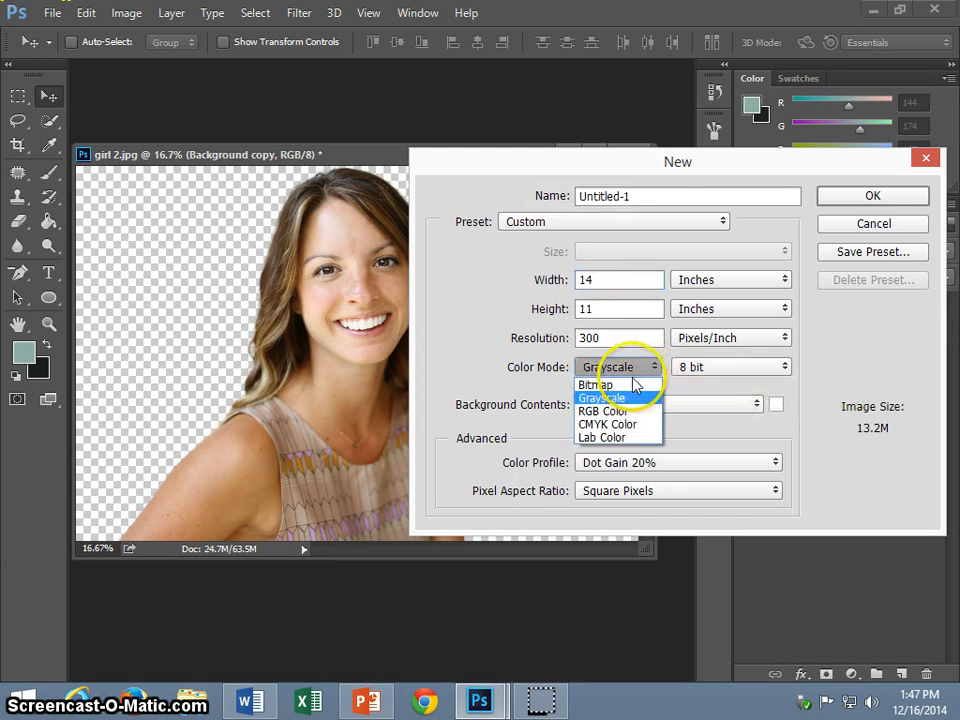
pyautogui.click(653, 430)
pyautogui.click(831, 203)
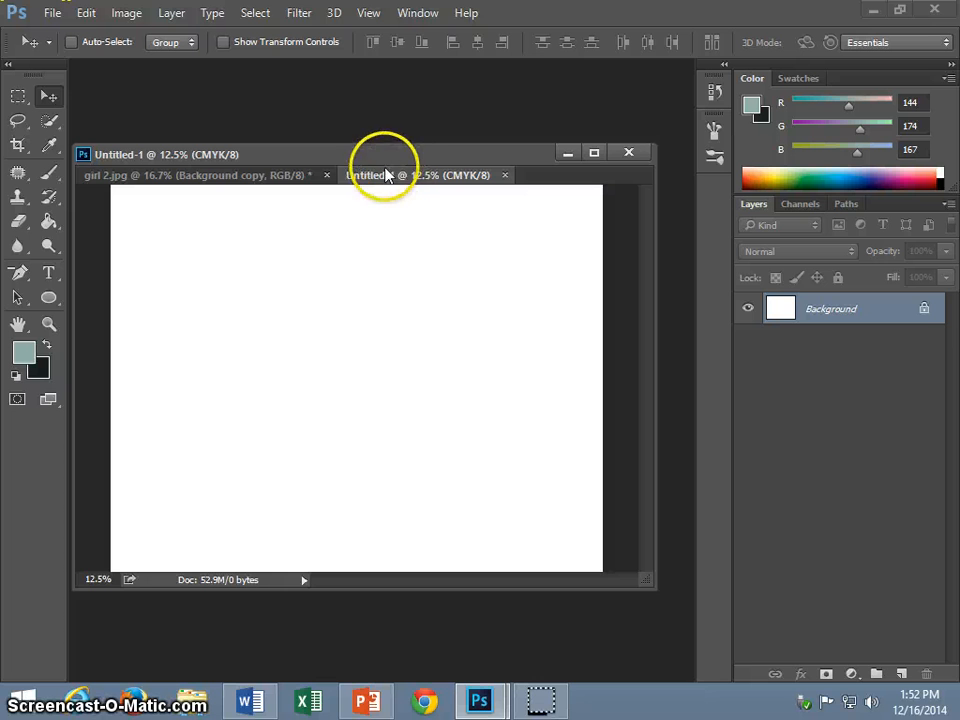
# Place the new document in its own window and copy the cut-out woman layer from girl 2.jpg onto its canvas.
pyautogui.moveTo(386, 175); pyautogui.dragTo(347, 103)
pyautogui.moveTo(664, 281); pyautogui.dragTo(487, 297)
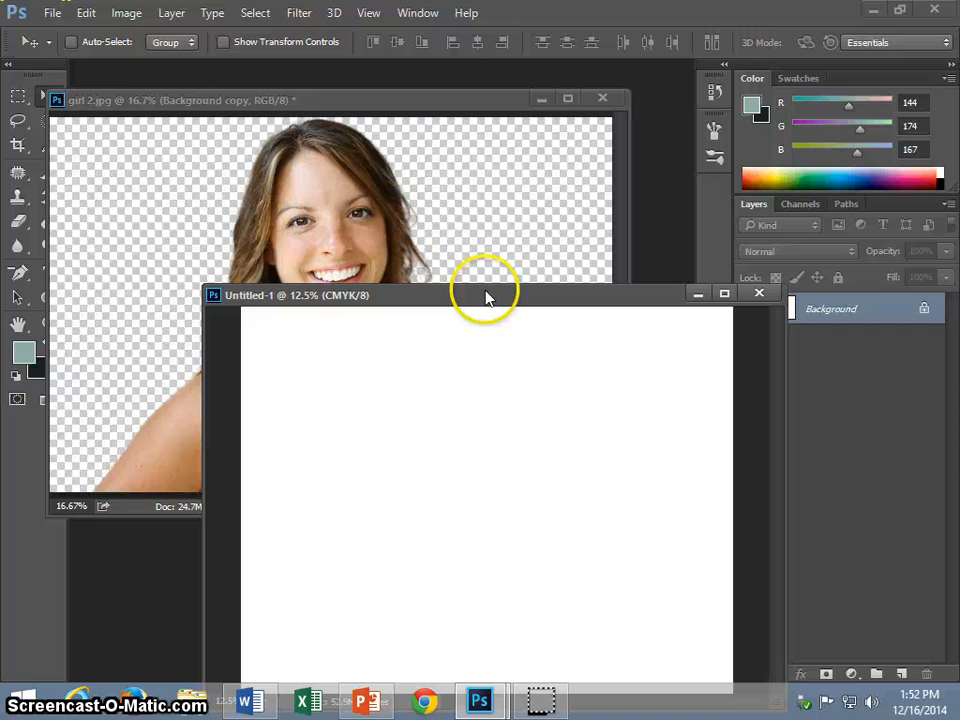
pyautogui.click(267, 238)
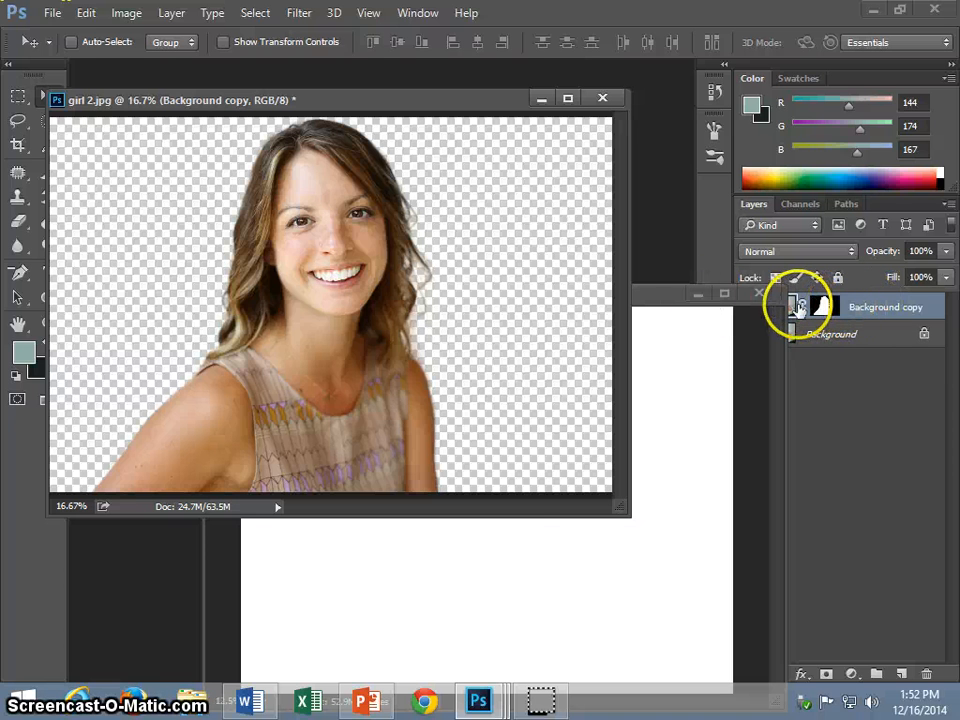
pyautogui.moveTo(450, 261); pyautogui.dragTo(540, 548)
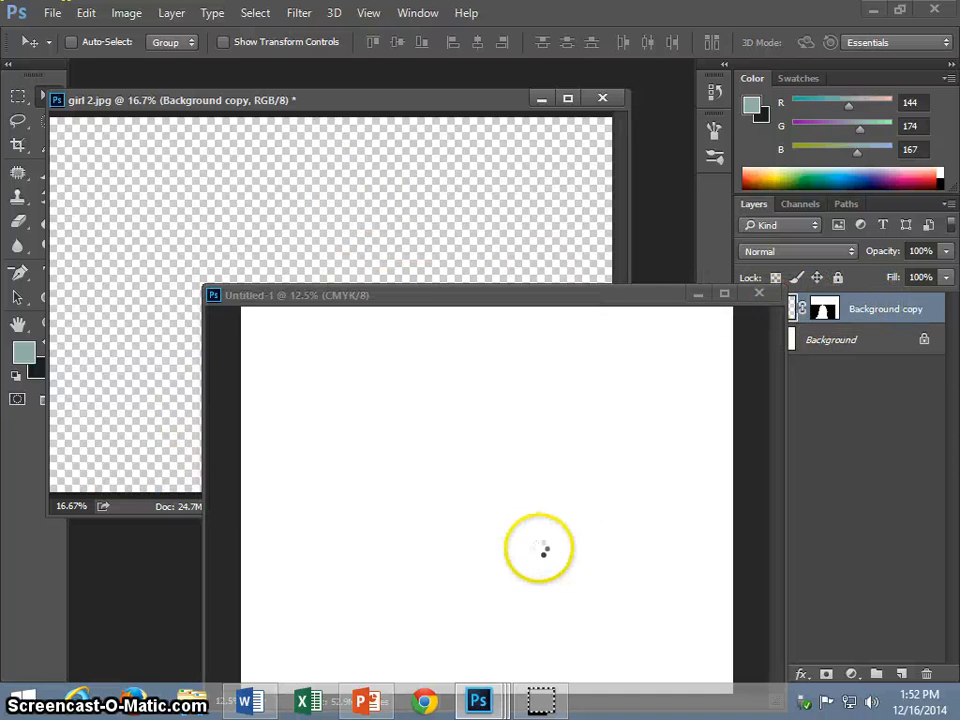
# Enlarge the new document's window and move the woman up to the right so her torso meets the canvas's lower edge.
pyautogui.moveTo(504, 302); pyautogui.dragTo(443, 157)
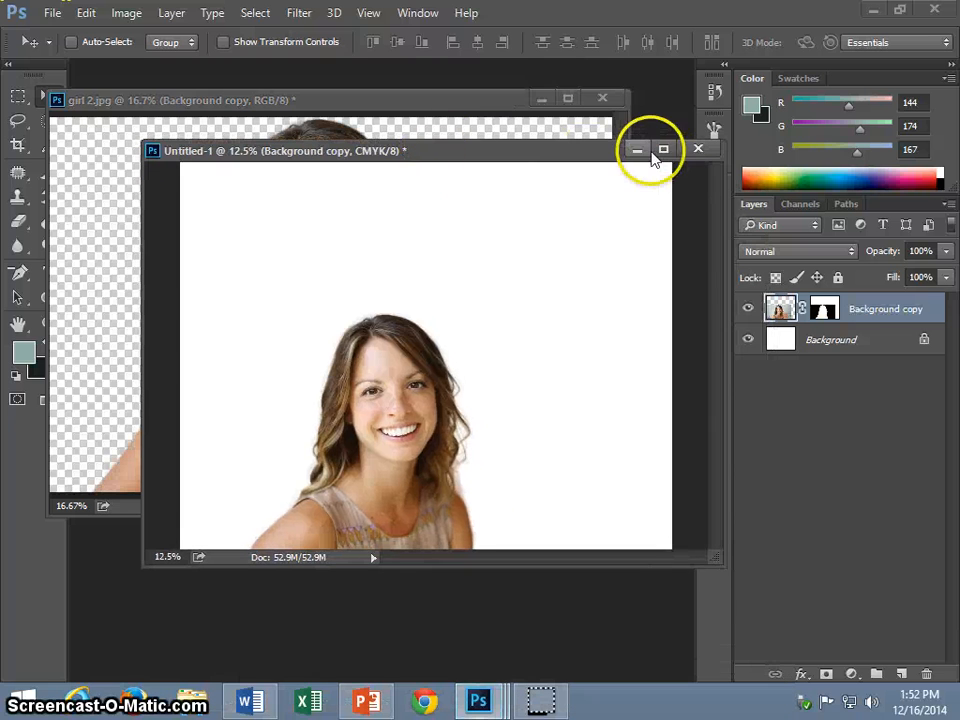
pyautogui.moveTo(718, 562); pyautogui.dragTo(785, 684)
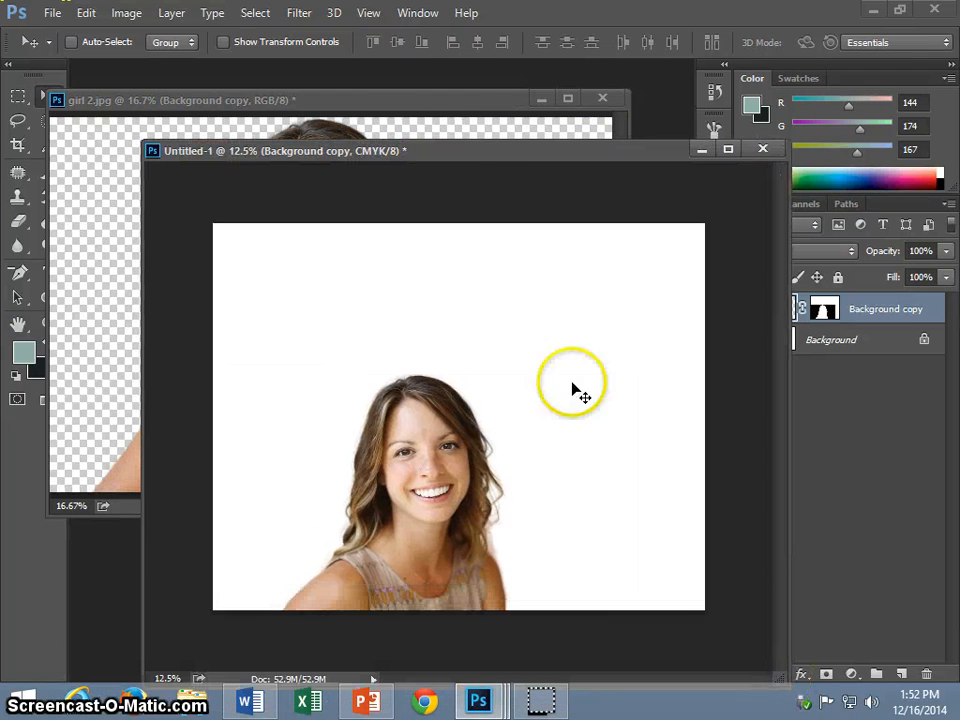
pyautogui.moveTo(471, 155); pyautogui.dragTo(420, 94)
pyautogui.moveTo(390, 455); pyautogui.dragTo(463, 407)
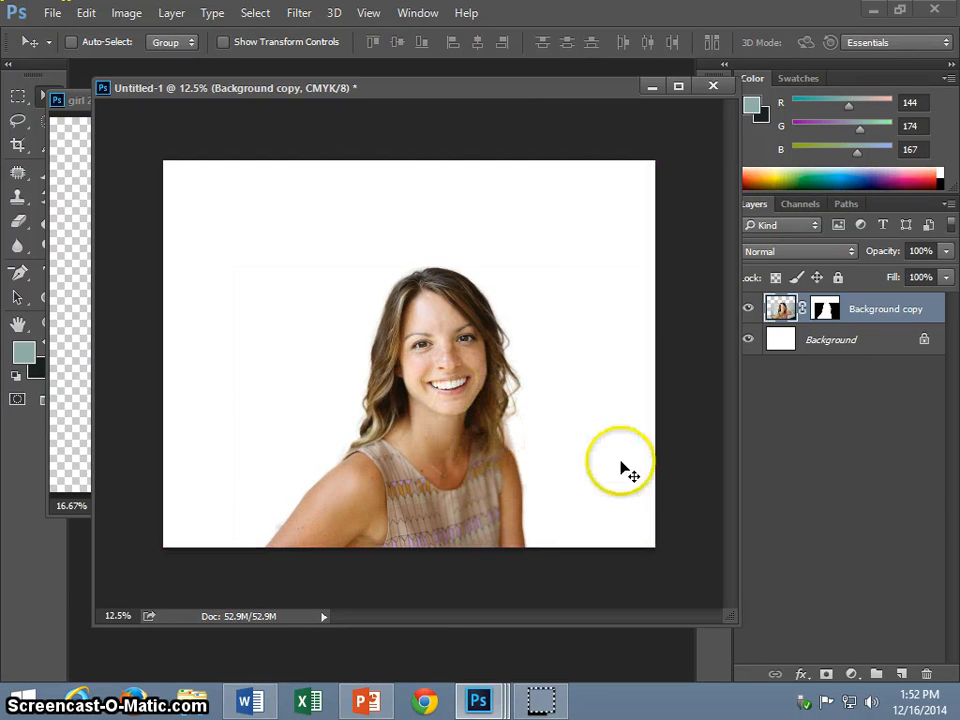
# Select the layer mask of the woman's layer in the new document and minimize the girl 2.jpg window.
pyautogui.hotkey('ctrl', '+')
pyautogui.hotkey('ctrl', '+')
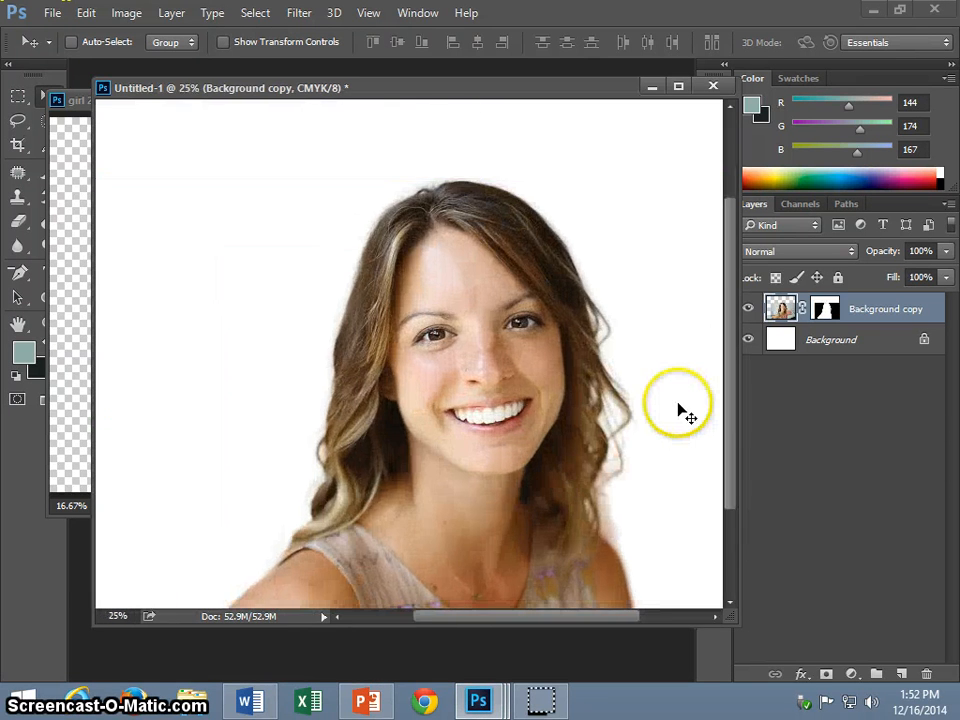
pyautogui.moveTo(563, 618); pyautogui.dragTo(617, 619)
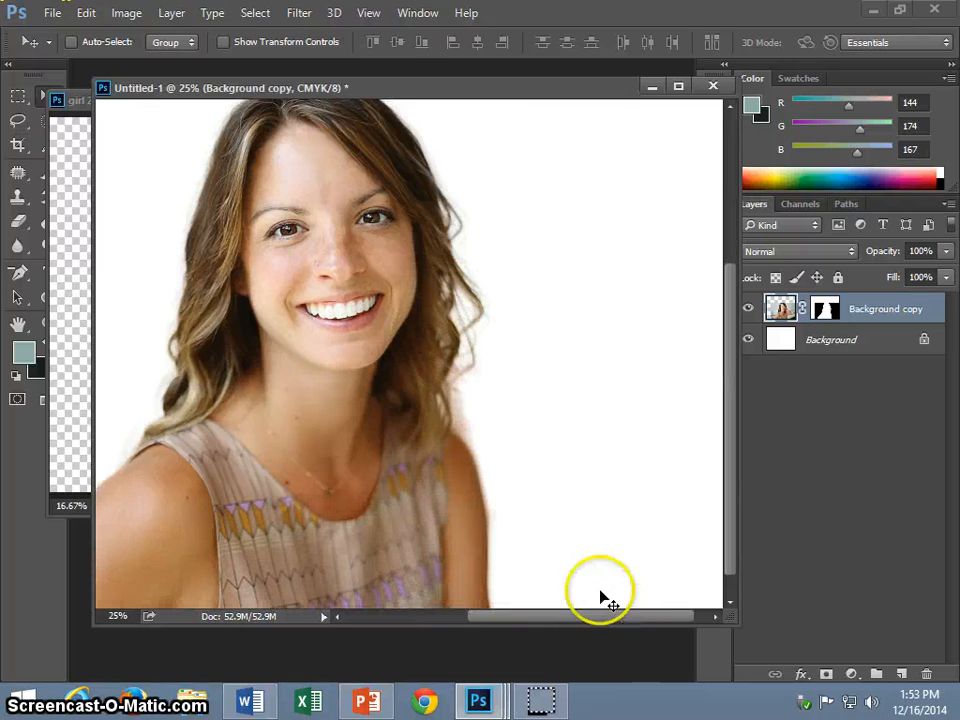
pyautogui.click(454, 401)
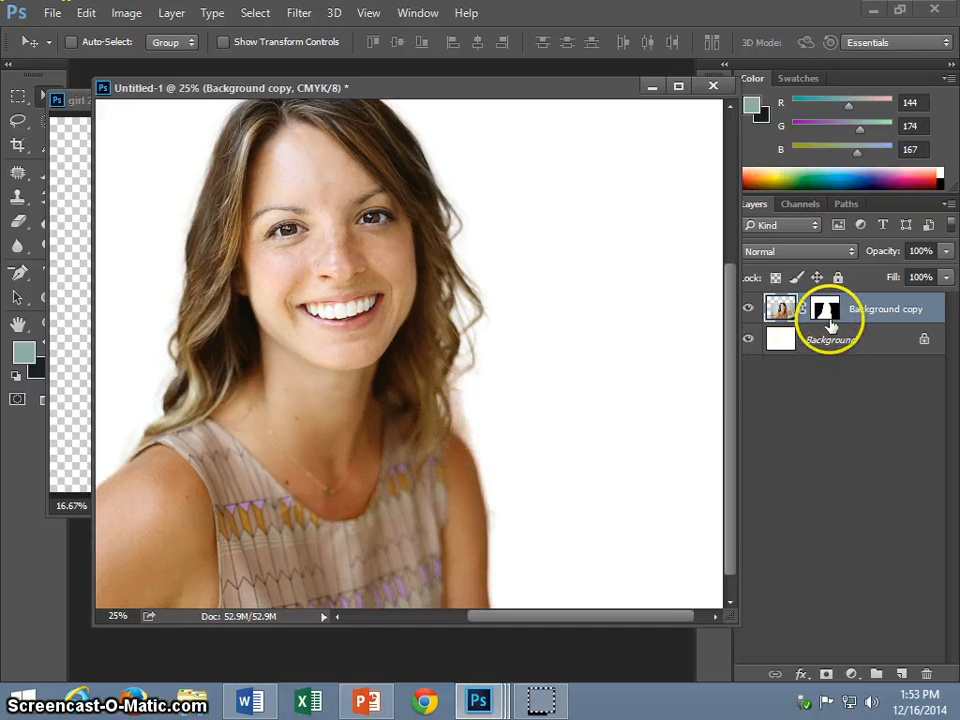
pyautogui.click(826, 312)
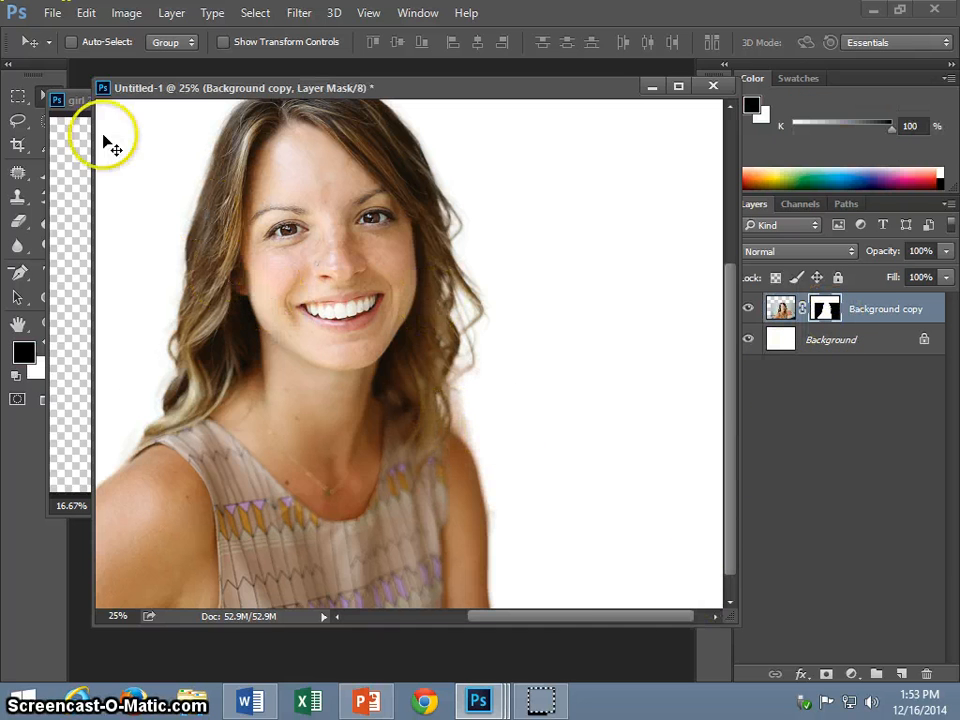
pyautogui.click(81, 101)
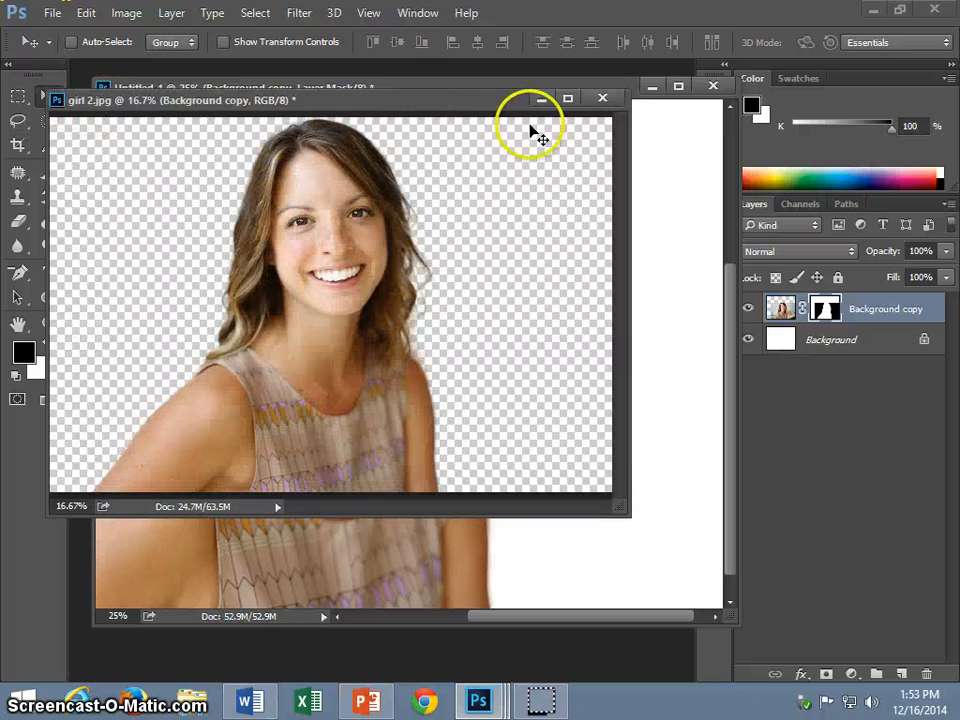
pyautogui.click(541, 98)
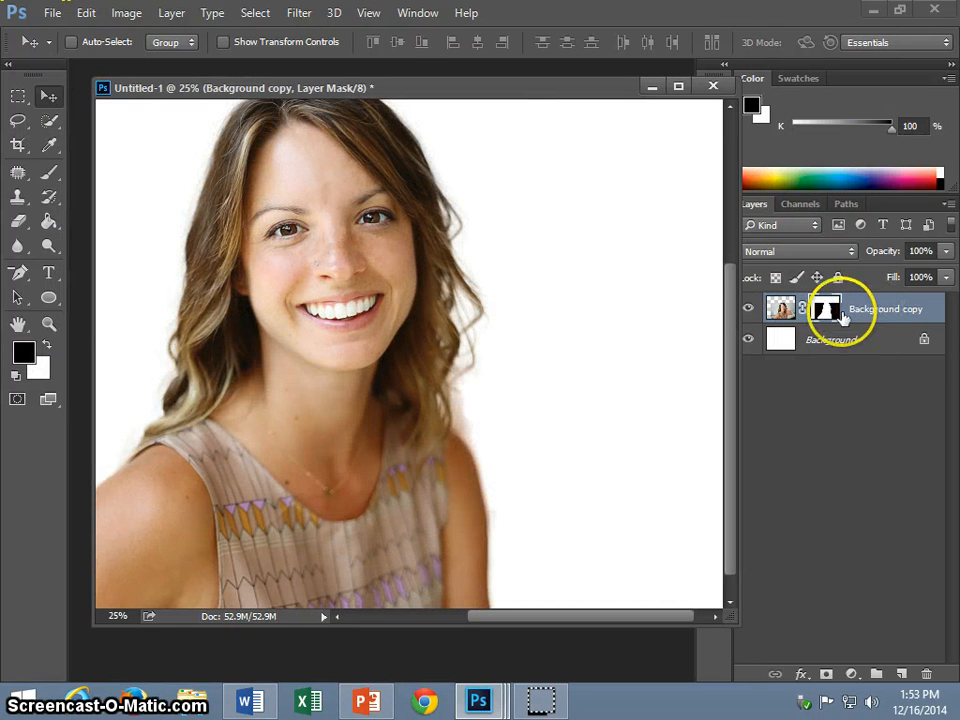
# Get the Brush tool ready with black as the foreground color and target the layer mask of the woman's layer.
pyautogui.click(24, 352)
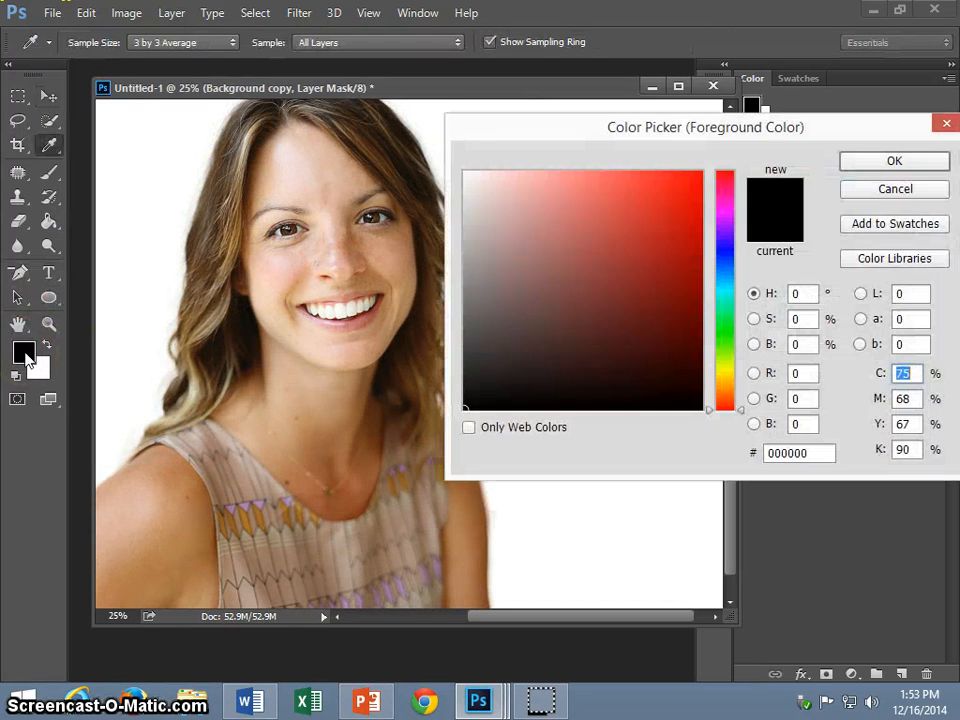
pyautogui.click(890, 160)
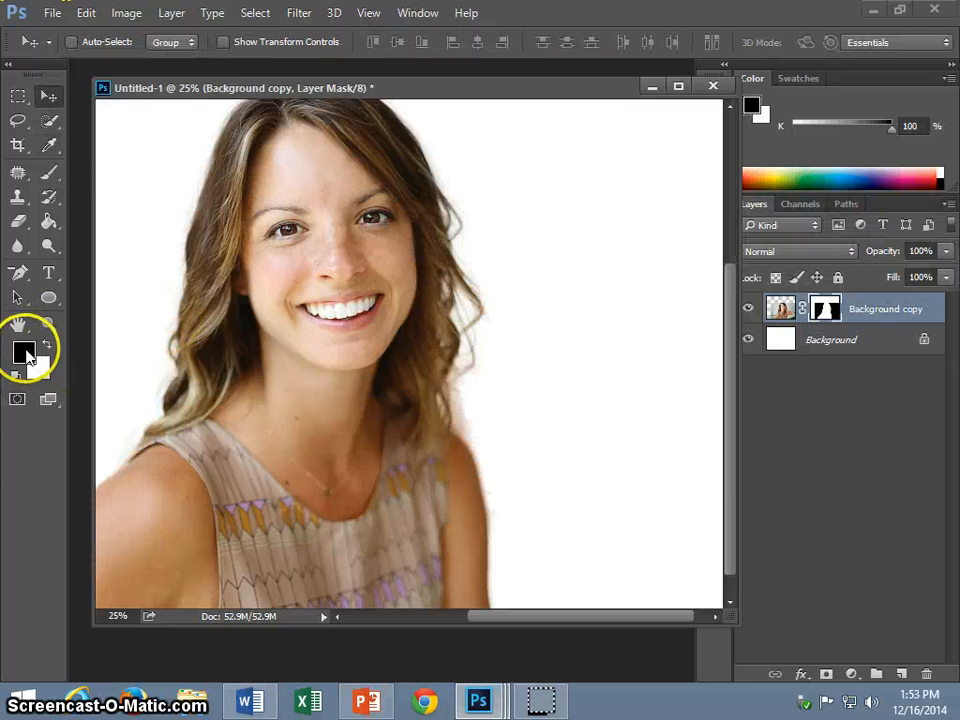
pyautogui.click(50, 173)
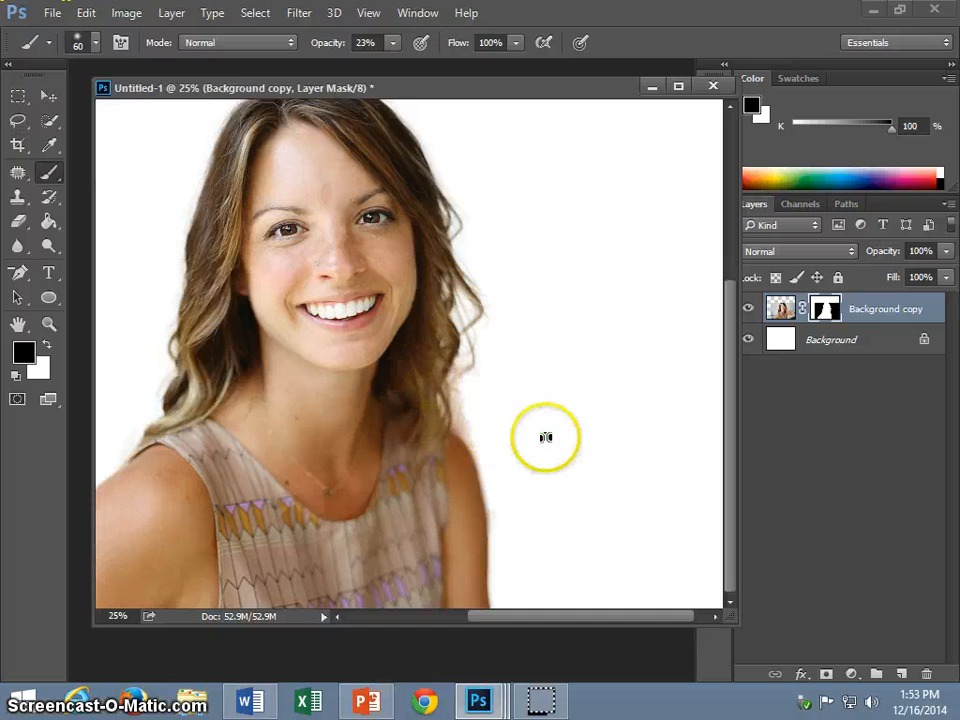
pyautogui.scroll(-1, 540, 435)
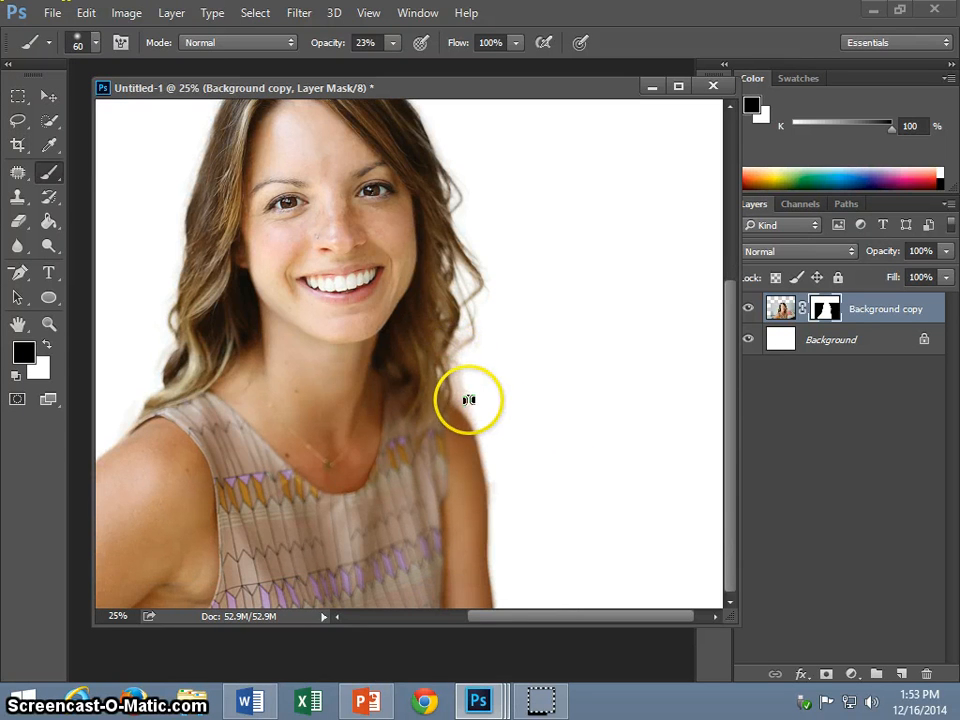
pyautogui.click(775, 310)
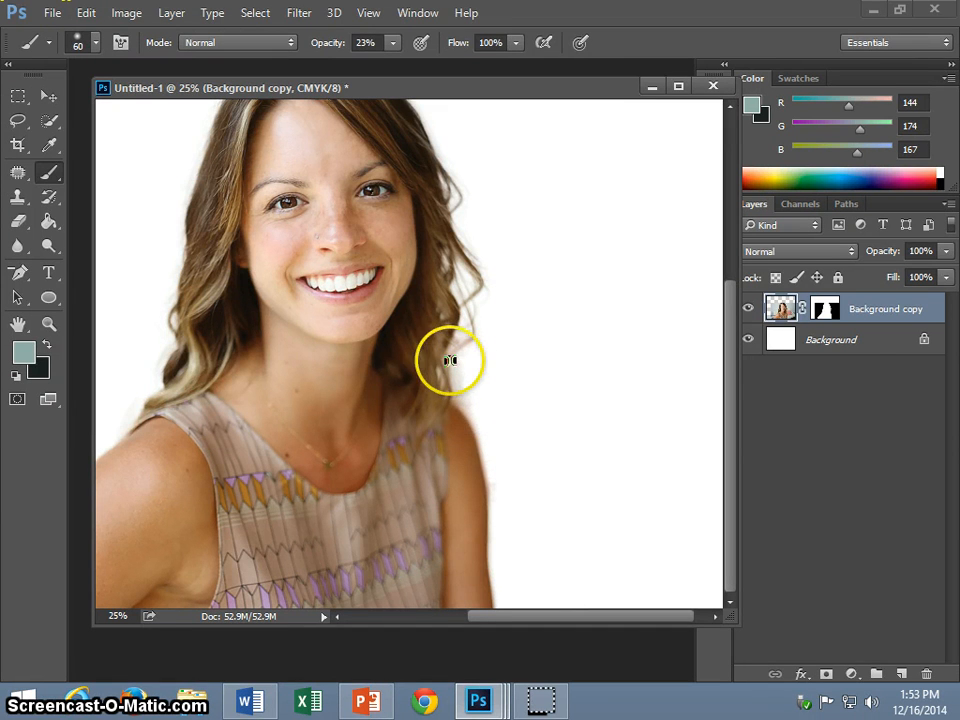
pyautogui.click(825, 308)
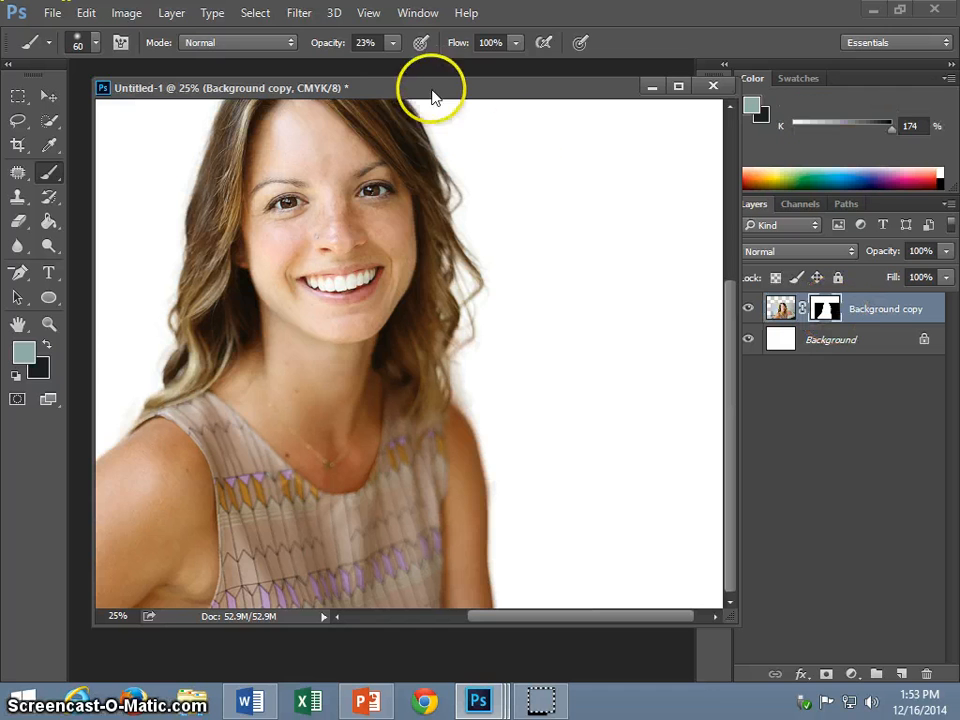
# Set the brush opacity to 100% and paint black on the mask over the fringe between her hair and shoulder.
pyautogui.click(393, 43)
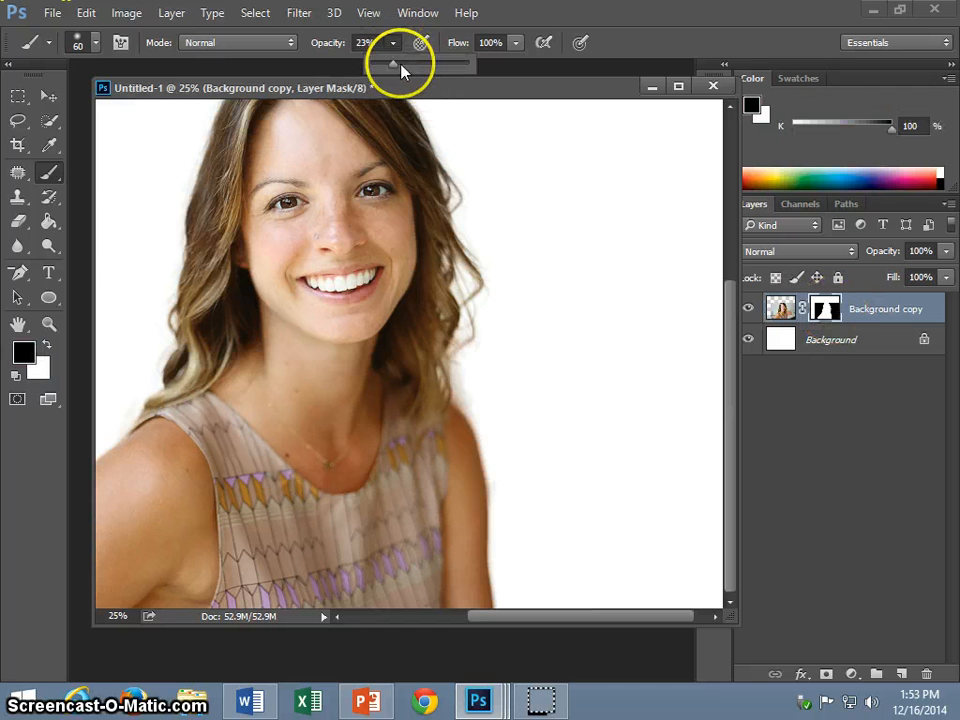
pyautogui.click(467, 401)
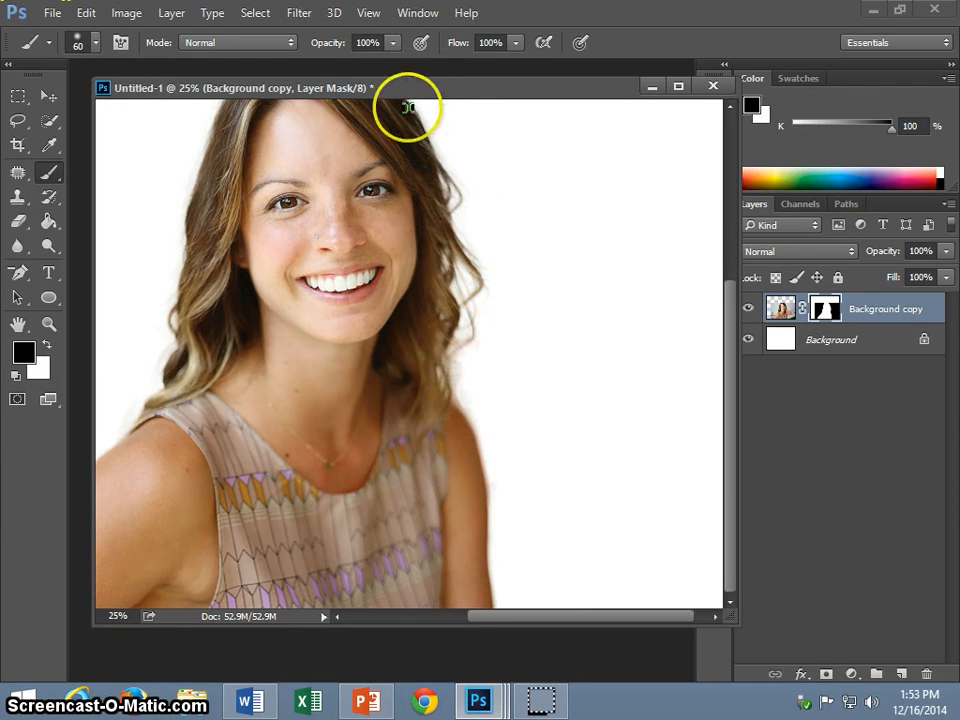
pyautogui.click(372, 42)
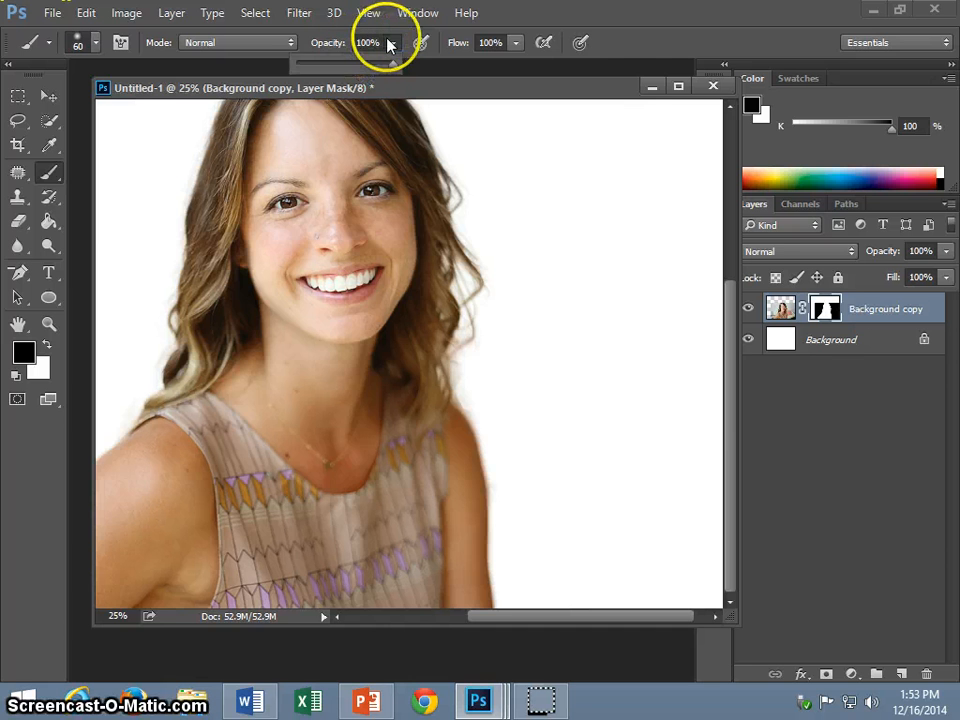
pyautogui.click(835, 318)
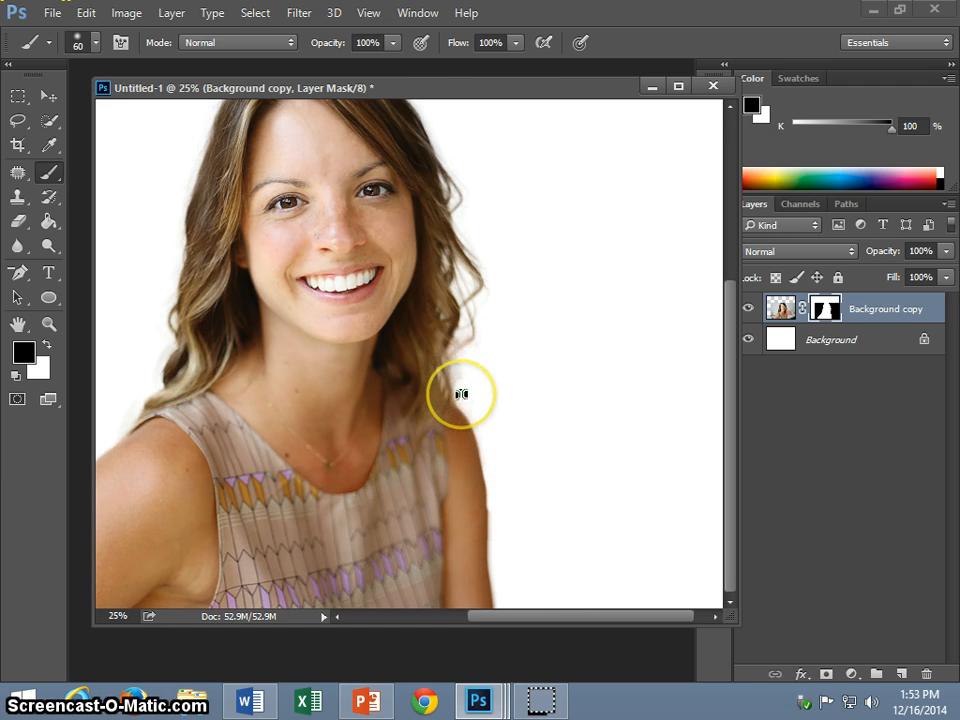
# Paint black on the mask with the soft 60 px brush around her loose hair ends above the shoulder, then reduce the brush to 40 px.
pyautogui.hotkey('ctrl', '+')
pyautogui.hotkey('ctrl', '+')
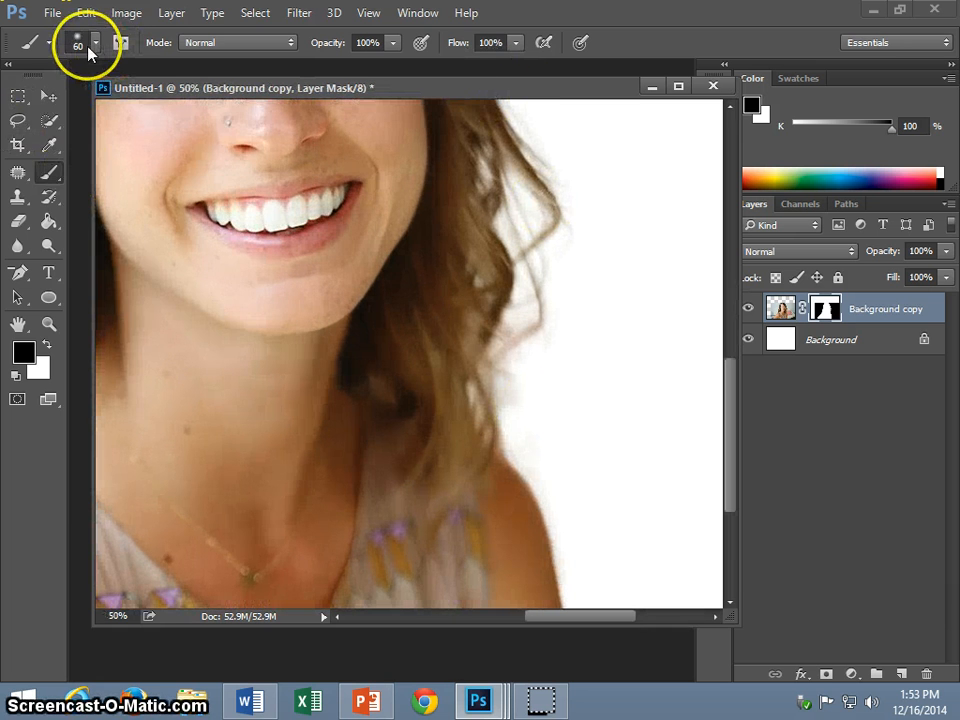
pyautogui.click(88, 48)
pyautogui.click(88, 48)
pyautogui.click(87, 47)
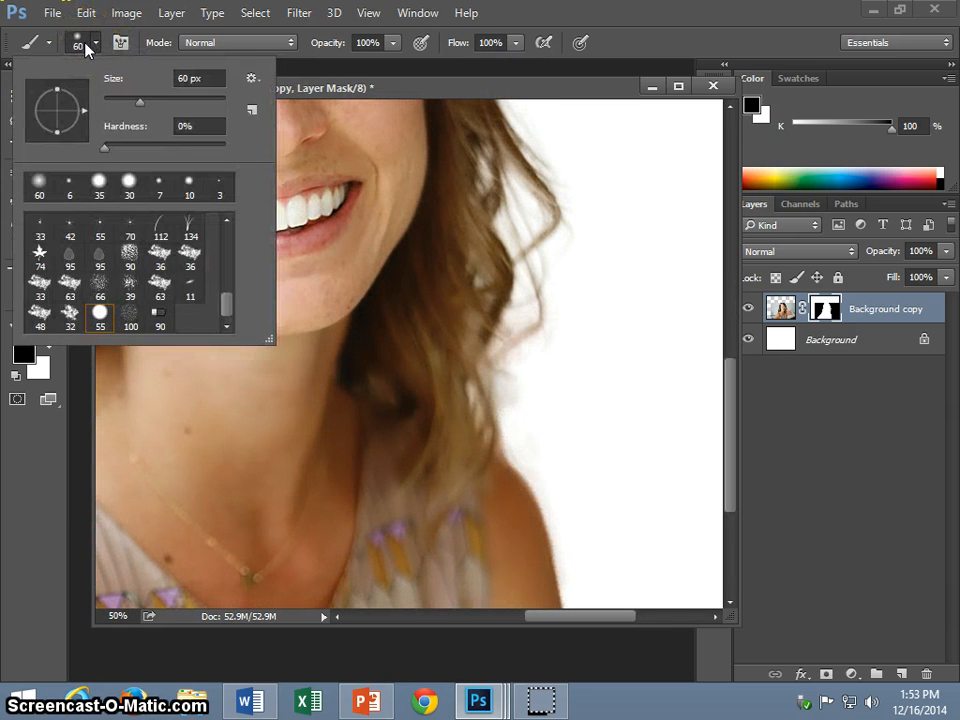
pyautogui.click(87, 47)
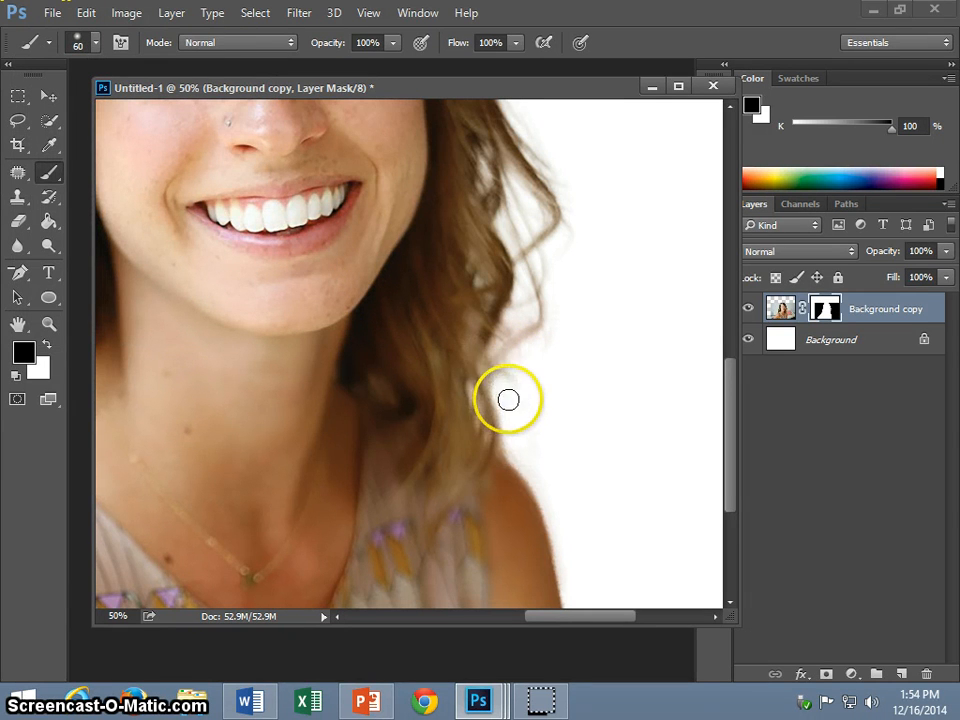
pyautogui.scroll(3, 514, 375)
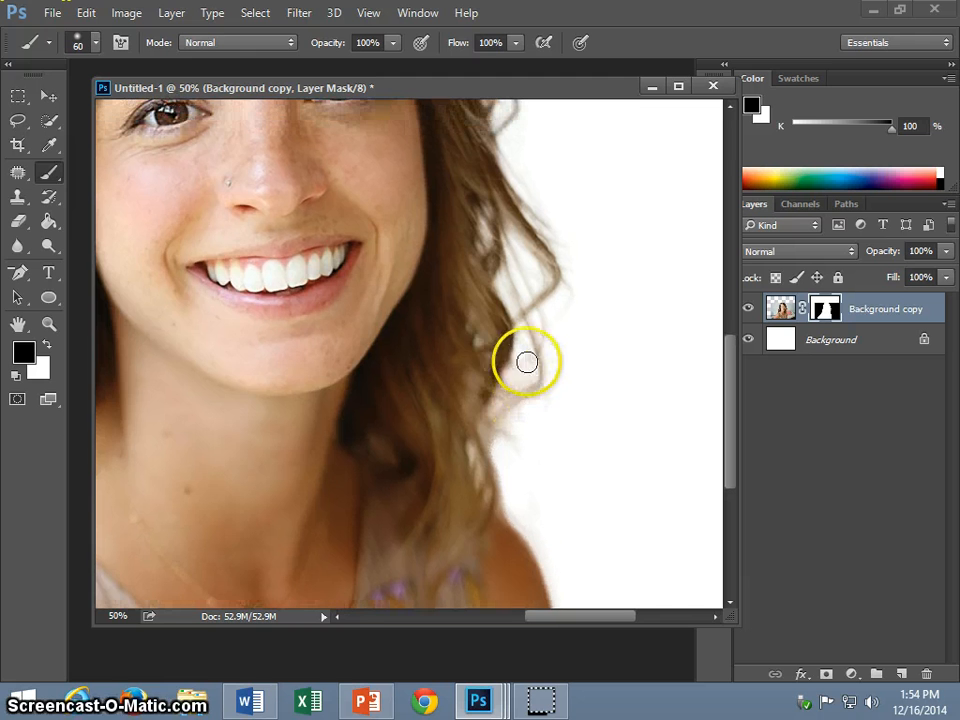
pyautogui.scroll(1, 150, 105)
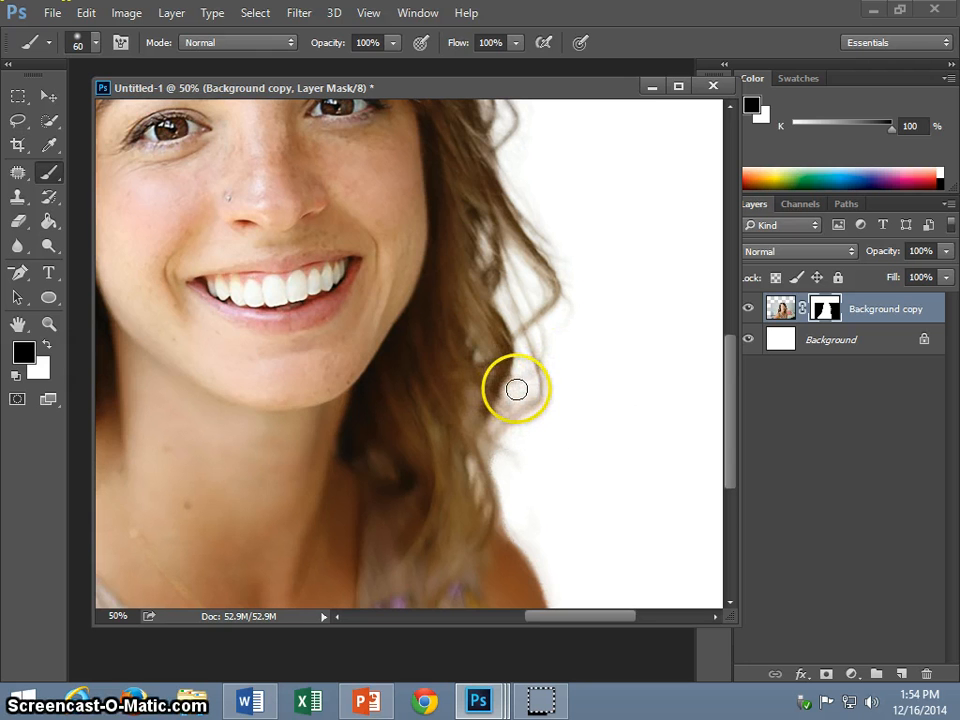
pyautogui.press('[')
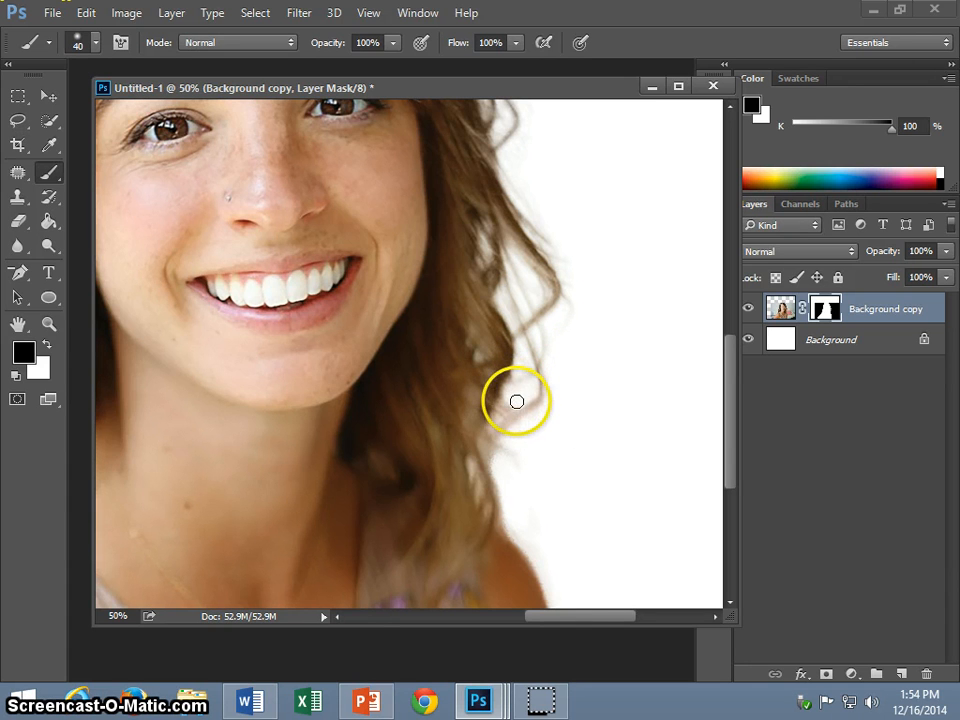
# Deselect all layers and enlarge the document window until the whole canvas fits at 16.67% zoom.
pyautogui.hotkey('ctrl', '-')
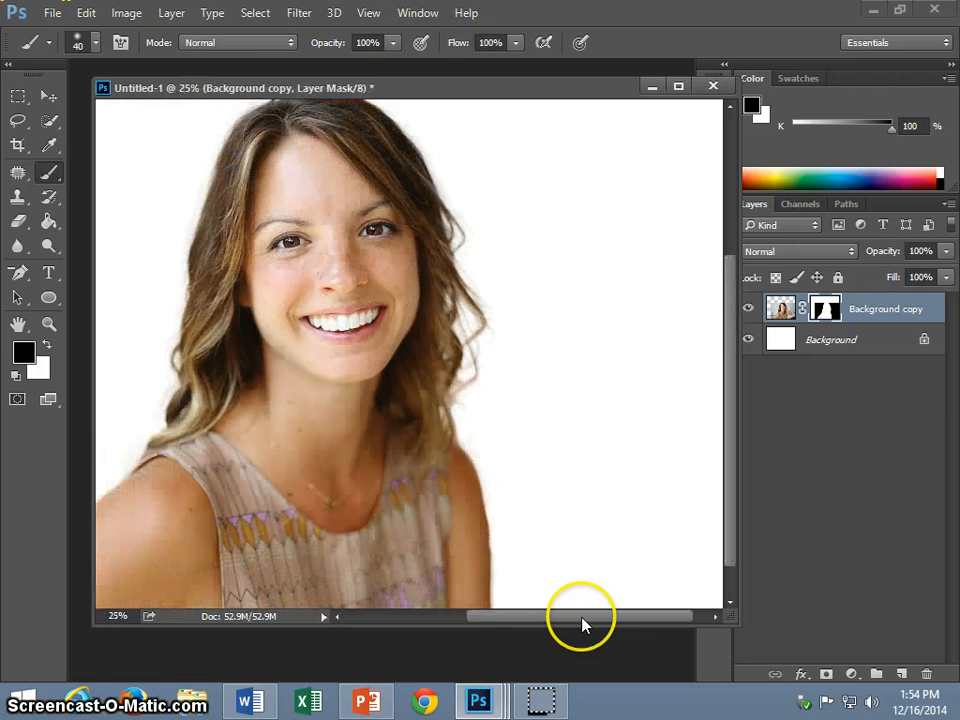
pyautogui.hotkey('ctrl', '-')
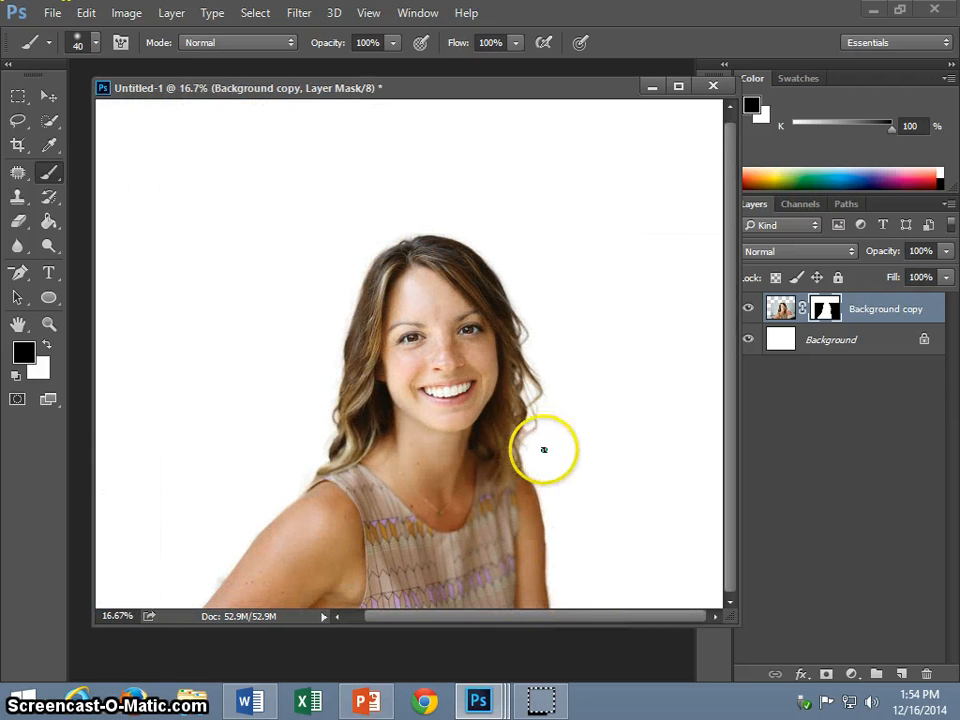
pyautogui.click(897, 425)
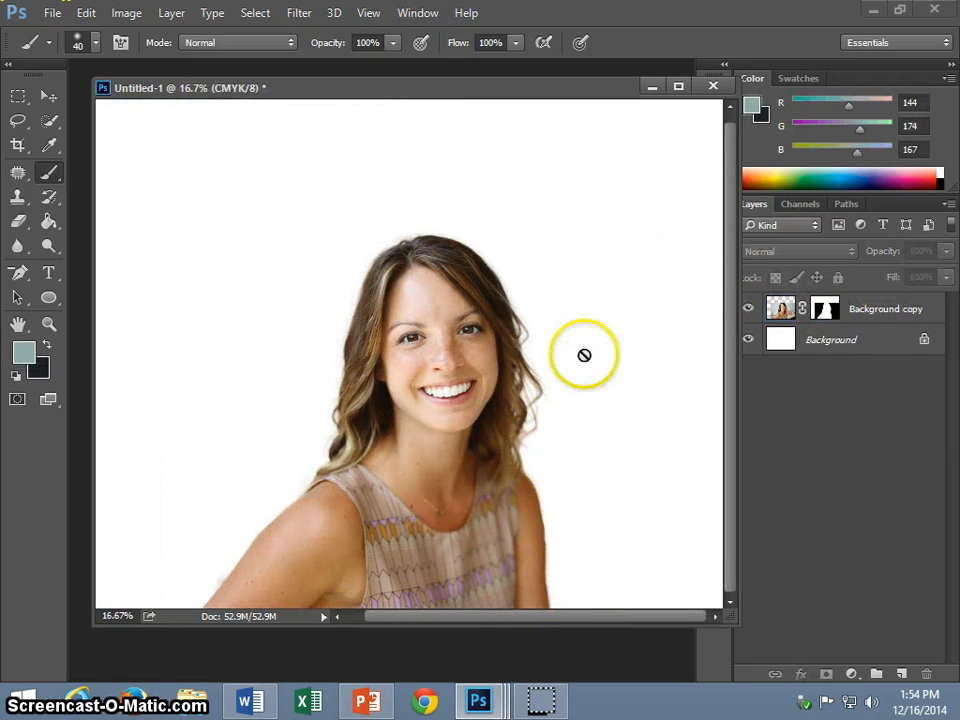
pyautogui.moveTo(729, 614); pyautogui.dragTo(766, 655)
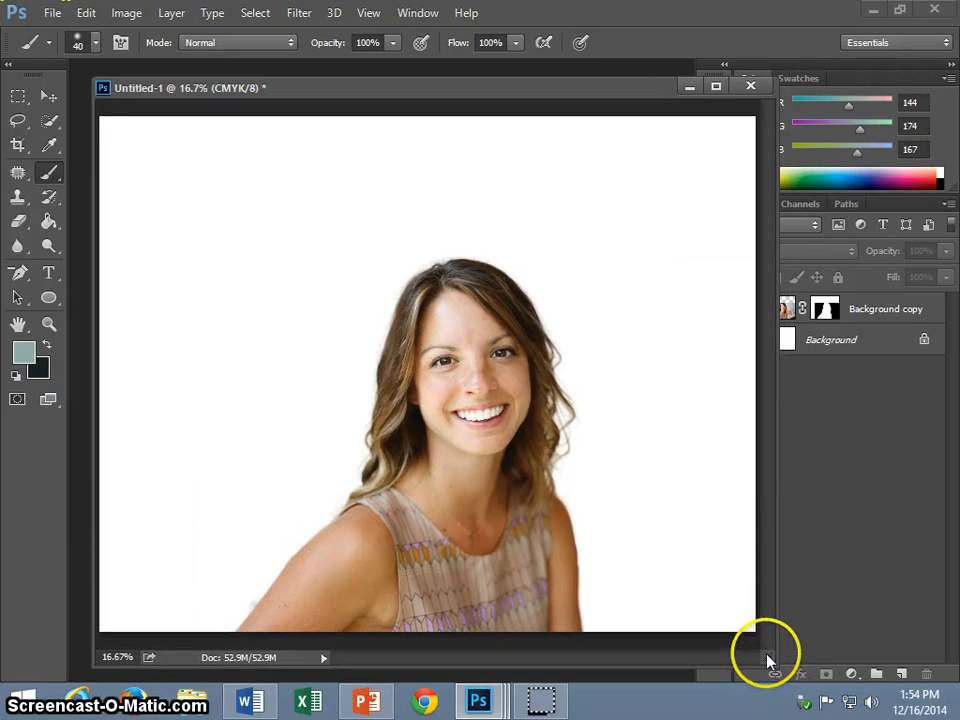
# Select the woman's layer, move her slightly up and left on the canvas, and shift the document window clear of the layer list.
pyautogui.click(47, 95)
pyautogui.click(366, 404)
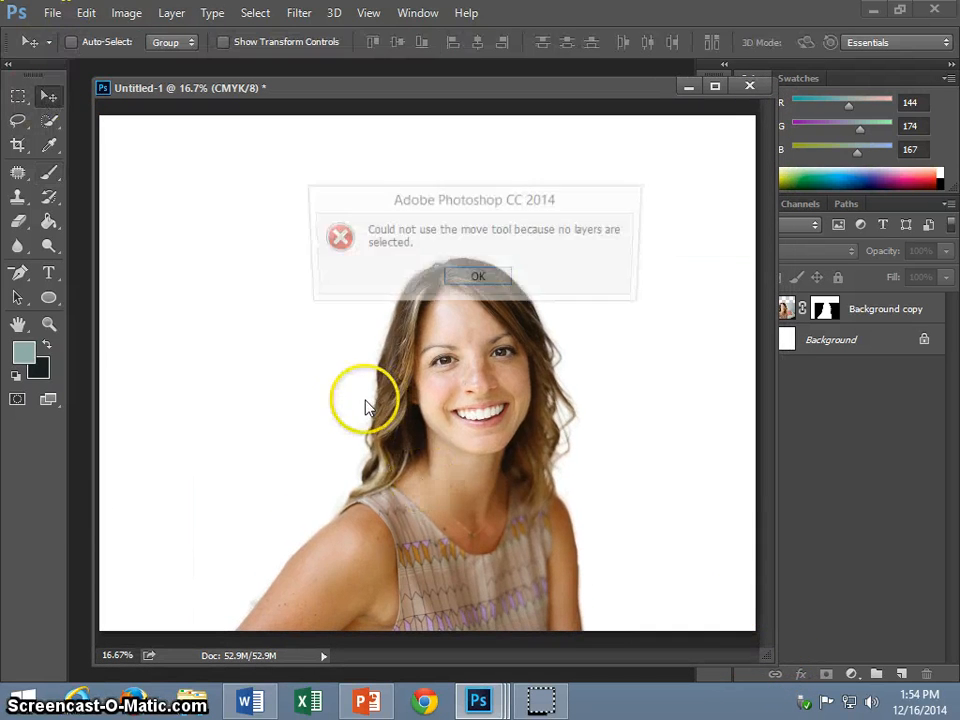
pyautogui.click(468, 278)
pyautogui.click(788, 309)
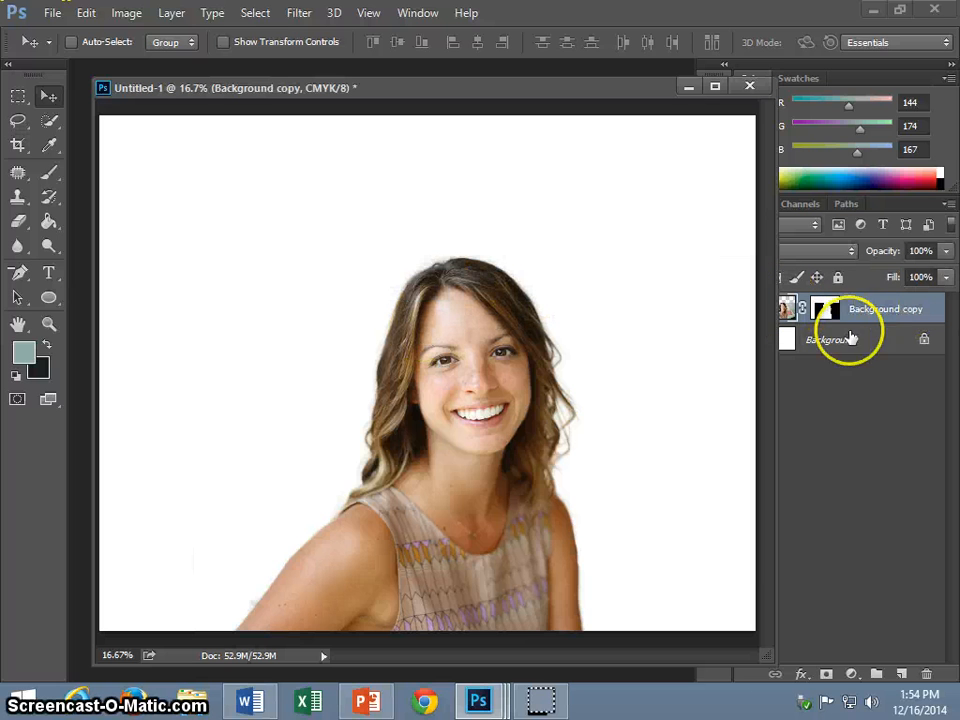
pyautogui.moveTo(480, 508)
pyautogui.mouseDown()
pyautogui.moveTo(407, 373)
pyautogui.moveTo(440, 482)
pyautogui.moveTo(467, 467)
pyautogui.moveTo(466, 511)
pyautogui.moveTo(471, 426)
pyautogui.moveTo(450, 467)
pyautogui.moveTo(462, 505)
pyautogui.mouseUp()
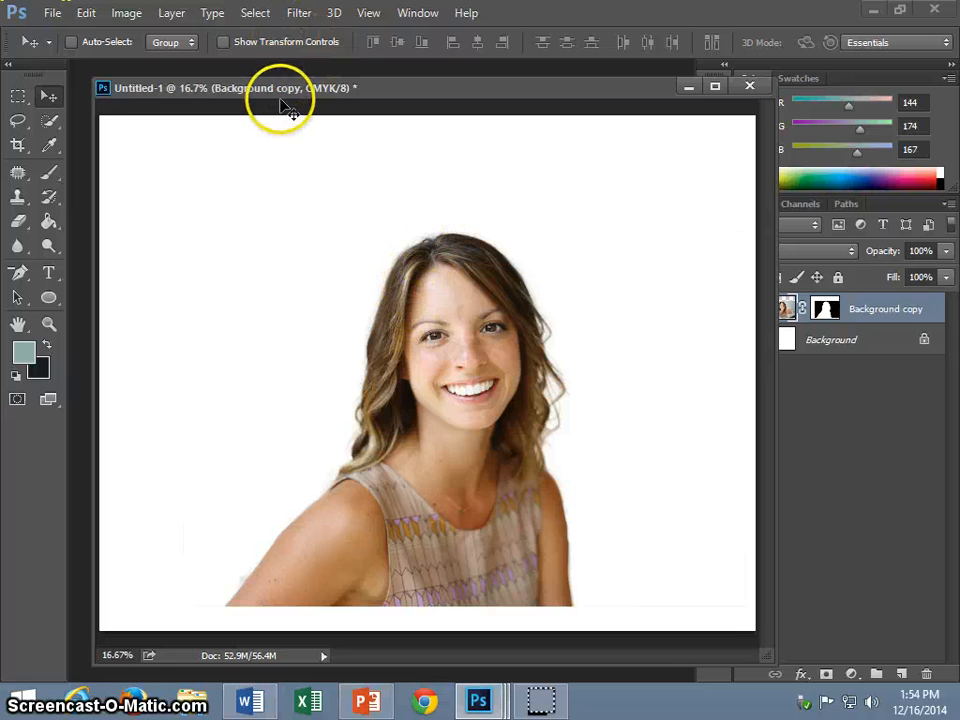
pyautogui.moveTo(281, 97); pyautogui.dragTo(255, 100)
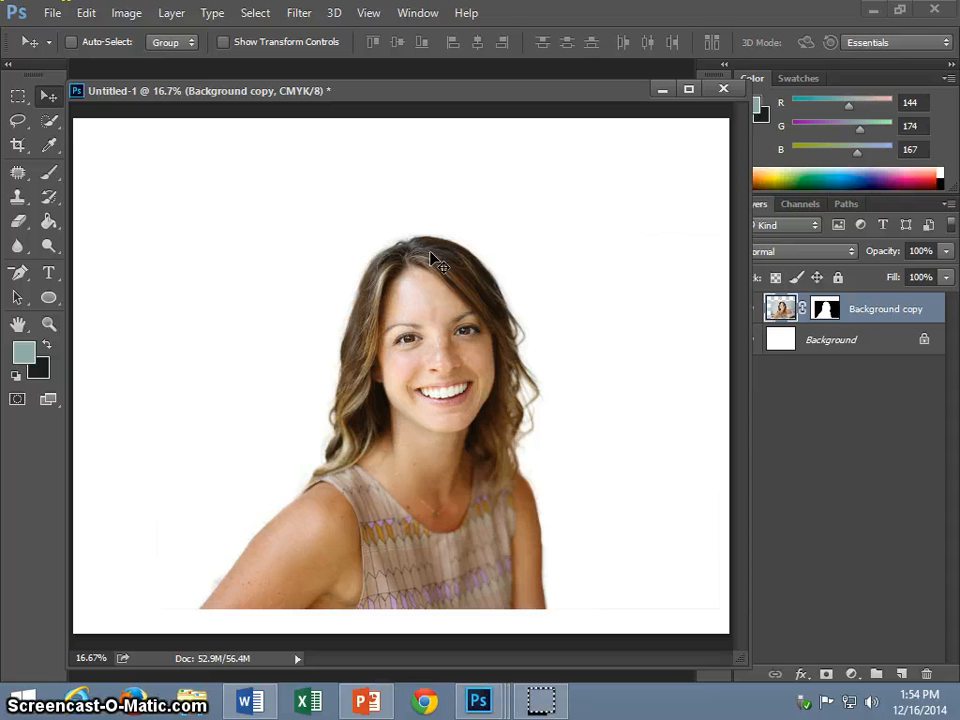
pyautogui.moveTo(432, 256)
pyautogui.mouseDown()
pyautogui.moveTo(489, 350)
pyautogui.moveTo(498, 396)
pyautogui.moveTo(482, 396)
pyautogui.moveTo(489, 406)
pyautogui.mouseUp()
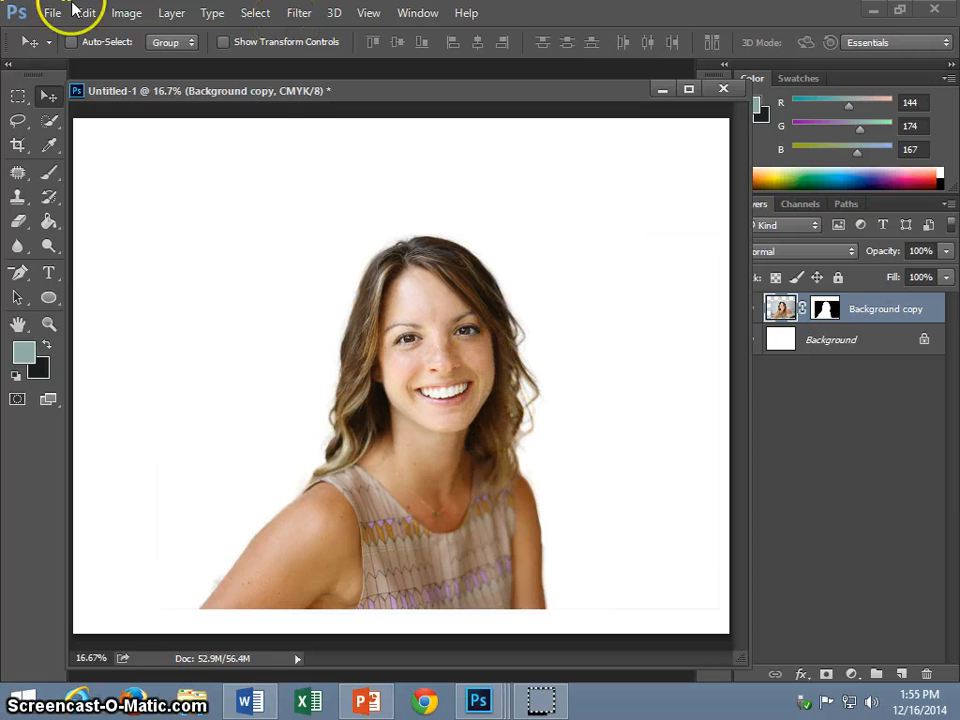
# Open forrest1.jpg and city1.jpg from the demo images folder.
pyautogui.click(44, 14)
pyautogui.click(48, 53)
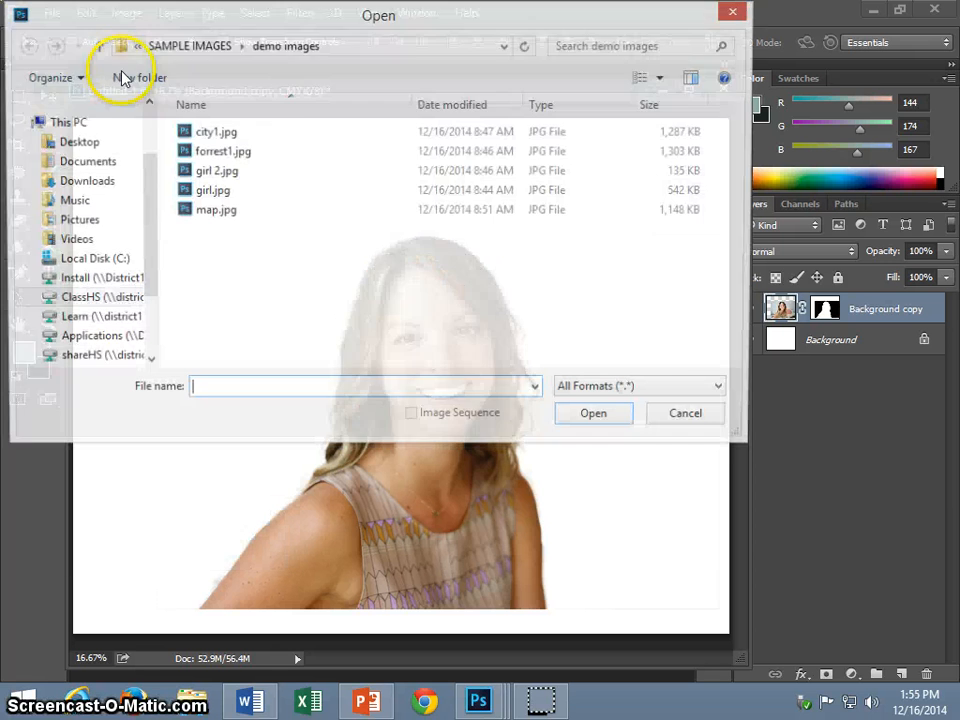
pyautogui.click(283, 162)
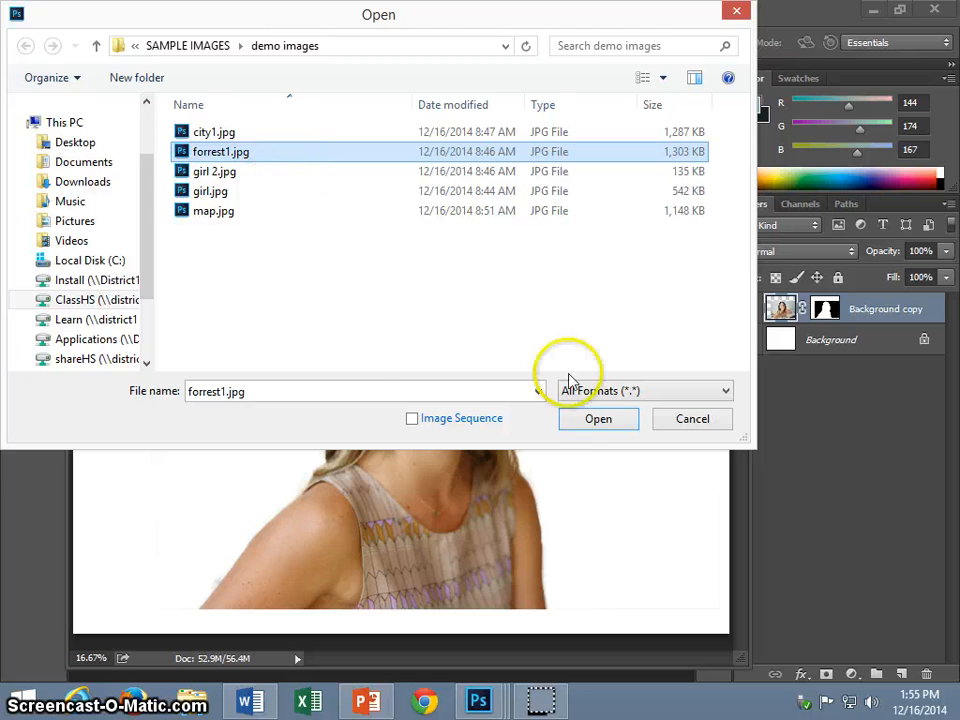
pyautogui.click(590, 425)
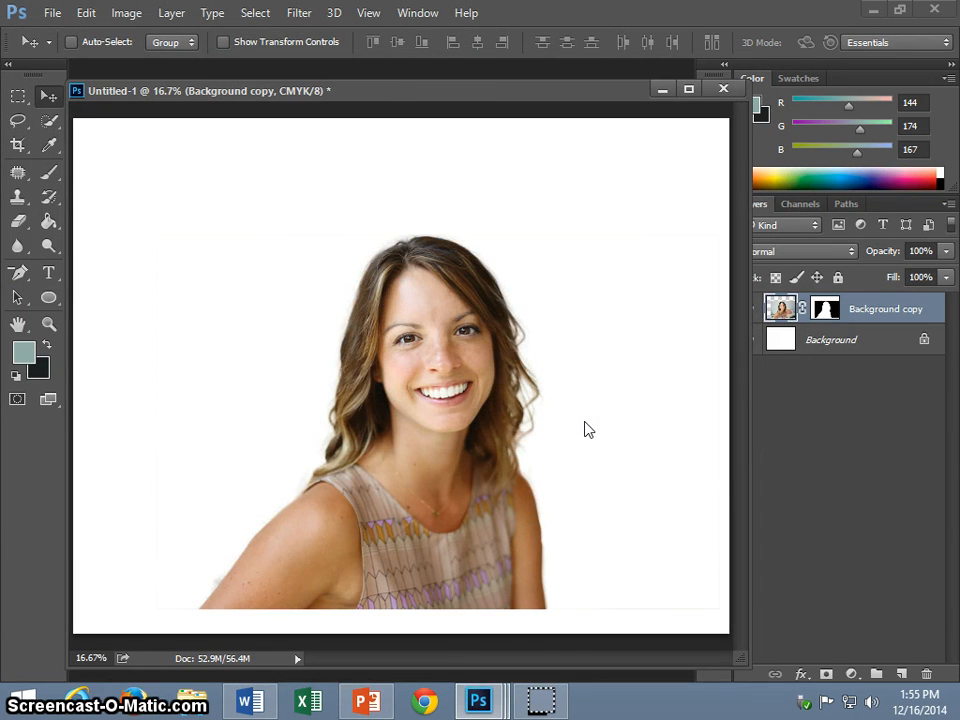
pyautogui.click(48, 14)
pyautogui.click(50, 50)
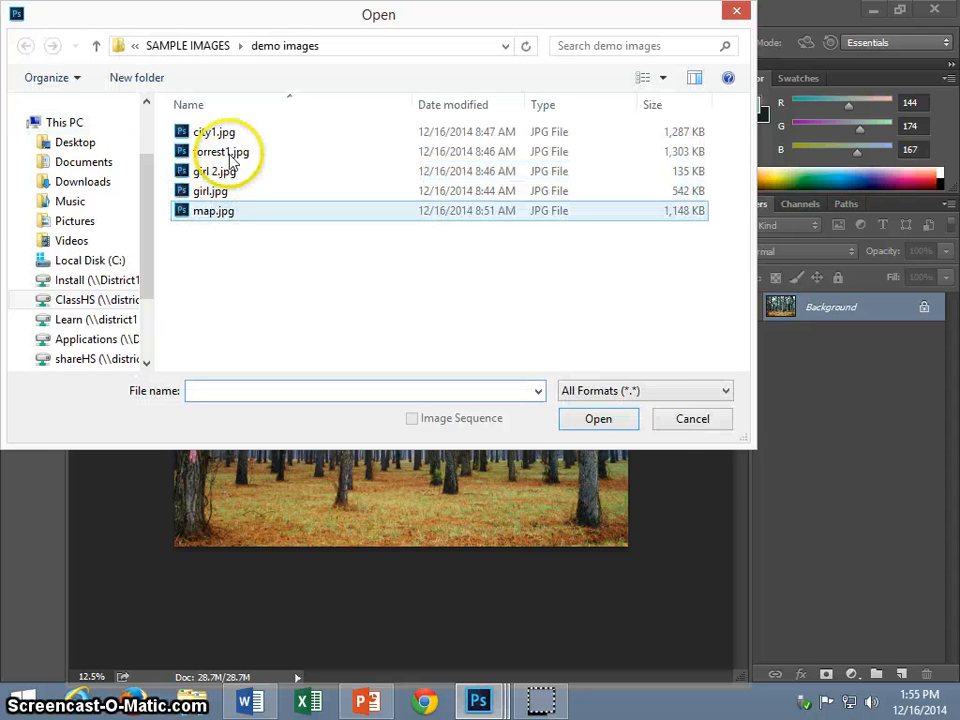
pyautogui.click(220, 132)
pyautogui.click(622, 420)
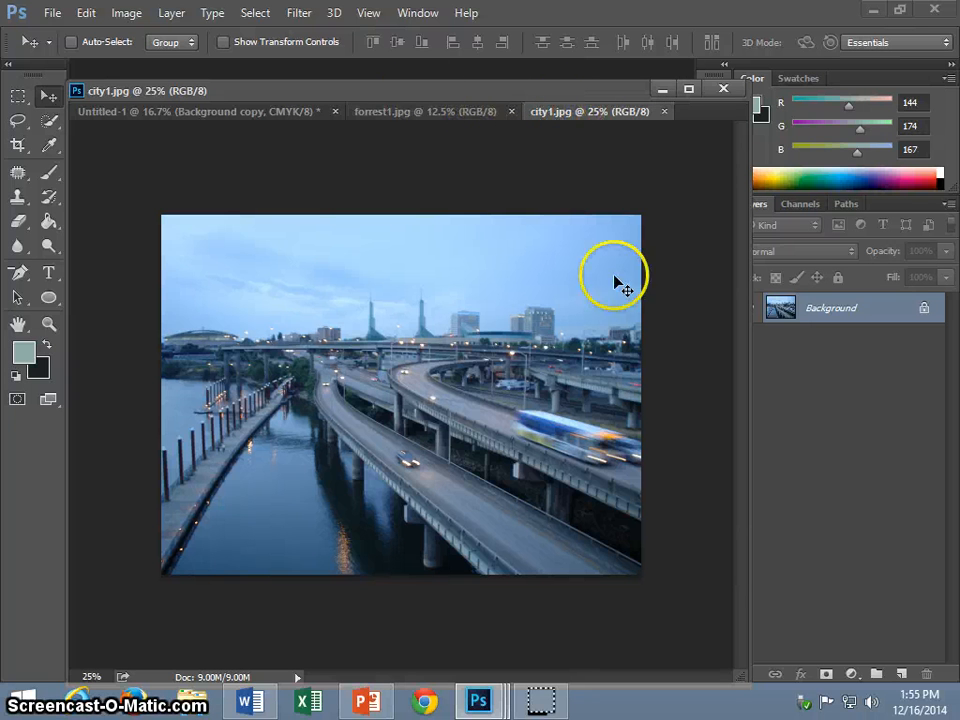
# Resize city1.jpg to 12 inches wide at a resolution of 300 pixels/inch.
pyautogui.click(140, 13)
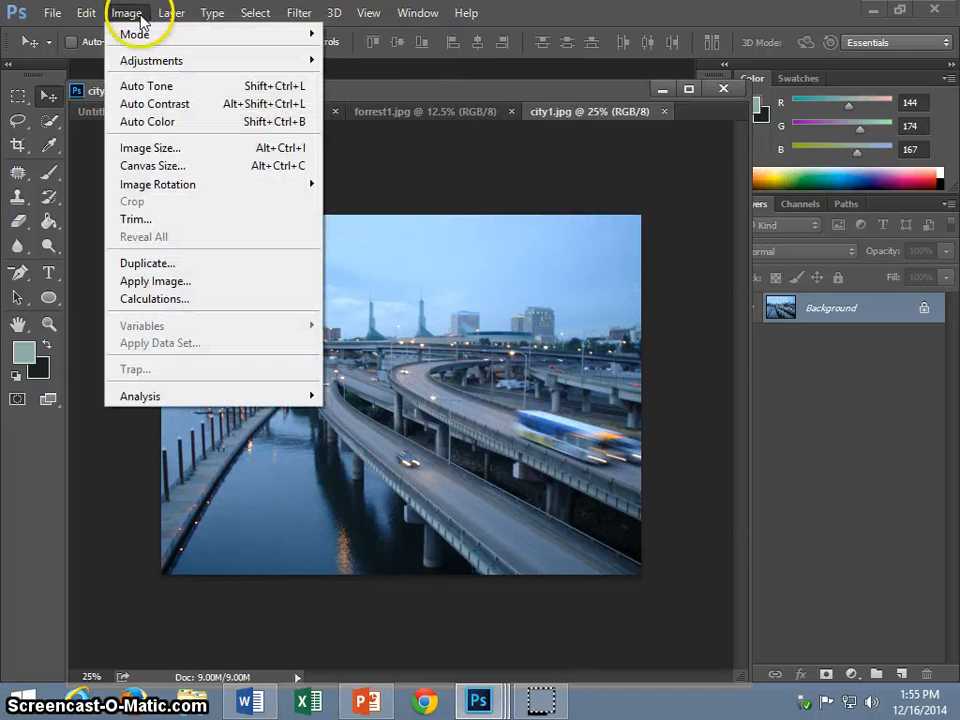
pyautogui.click(160, 146)
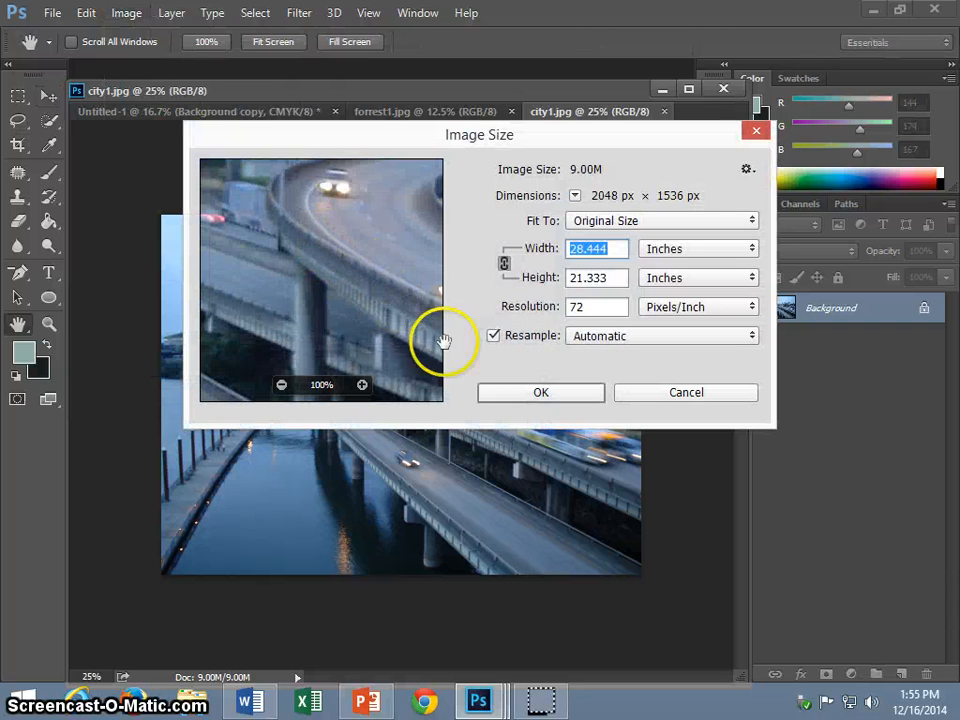
pyautogui.click(500, 312)
pyautogui.press('BackSpace')
pyautogui.write('300')
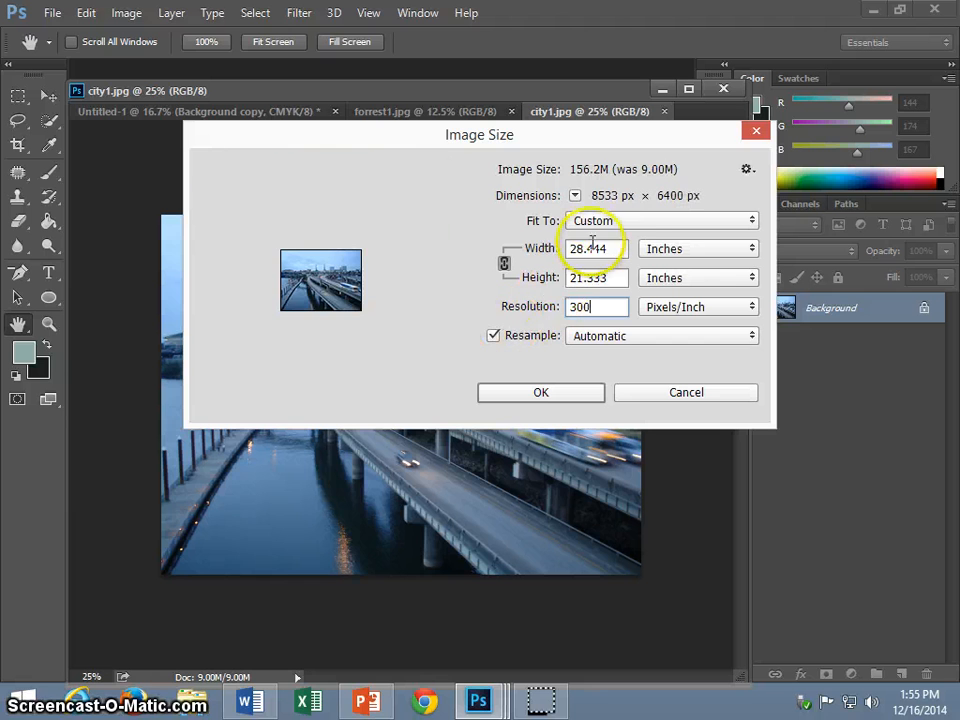
pyautogui.click(548, 251)
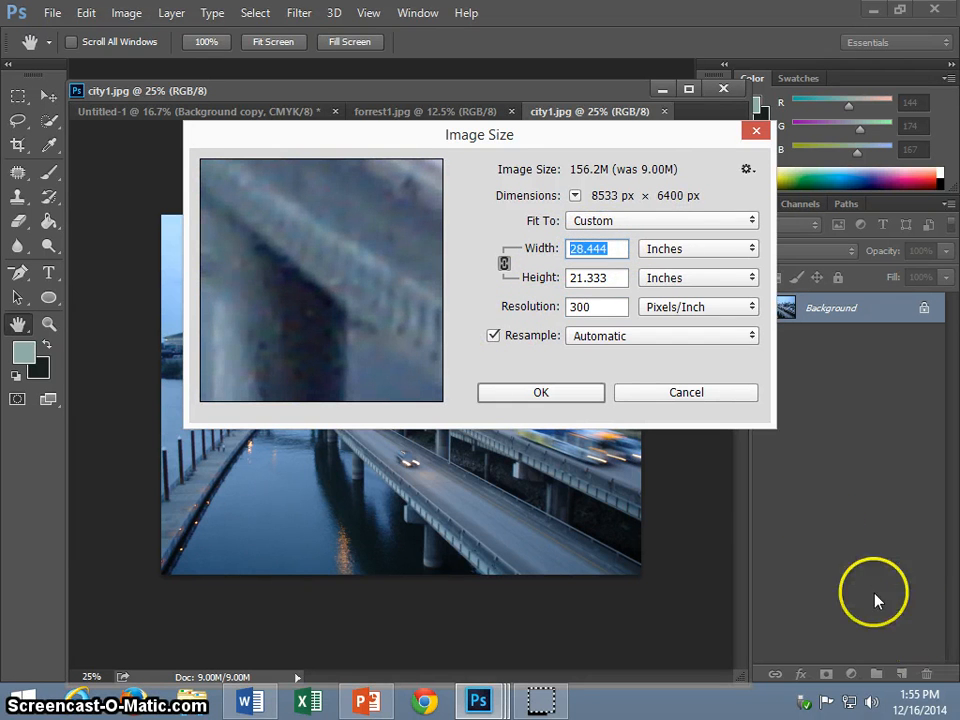
pyautogui.write('12')
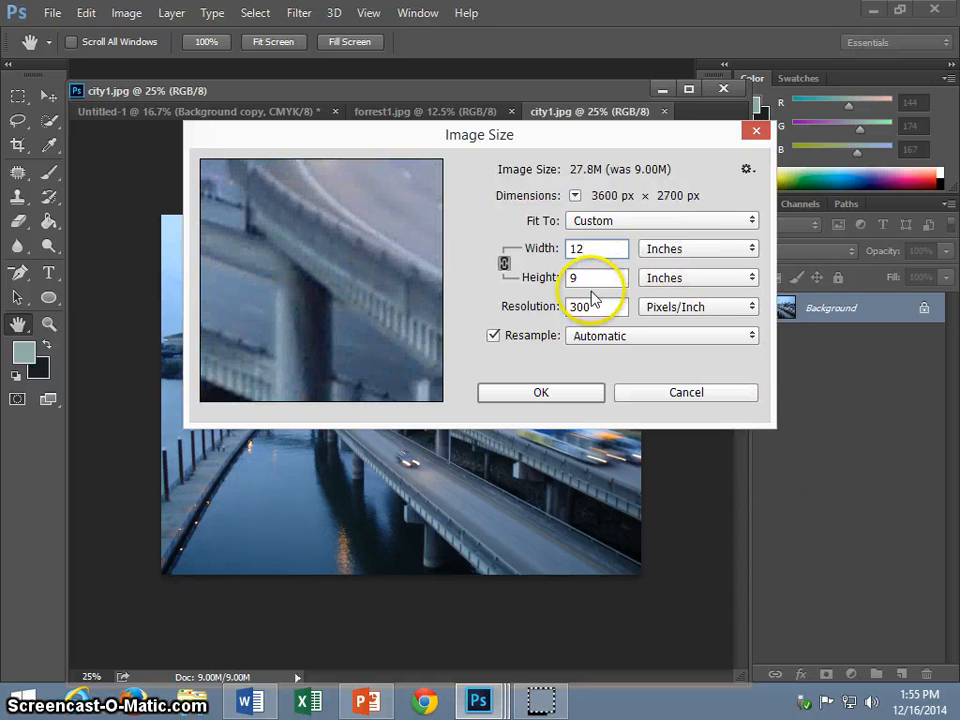
pyautogui.click(533, 400)
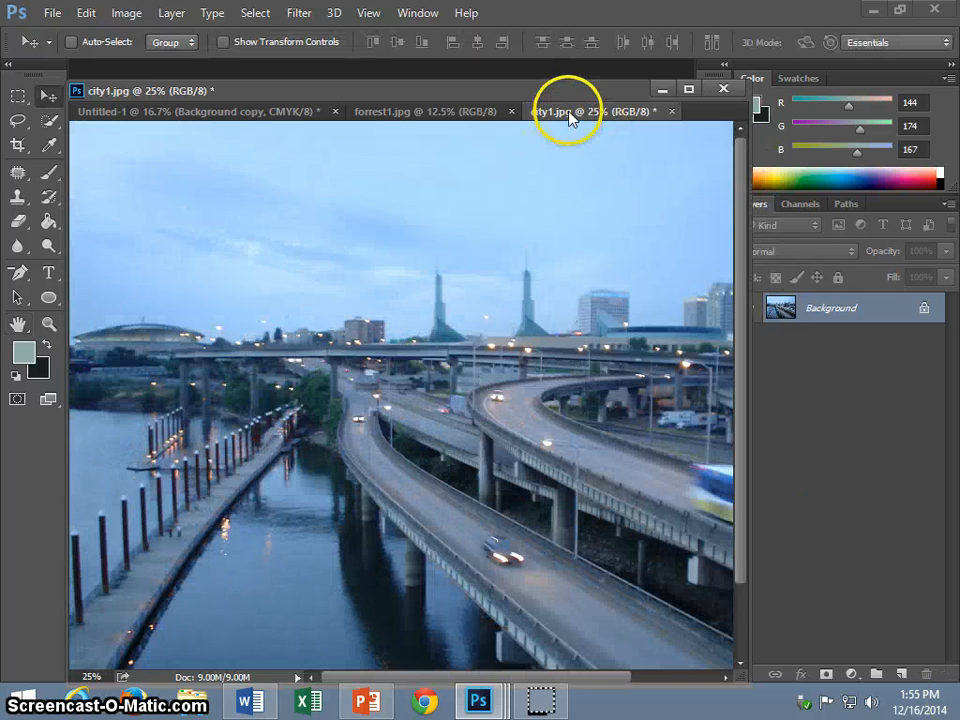
# Float city1.jpg in its own window, copy its image into the Untitled-1 document, and clear the city1.jpg window out of the way.
pyautogui.moveTo(569, 117); pyautogui.dragTo(651, 336)
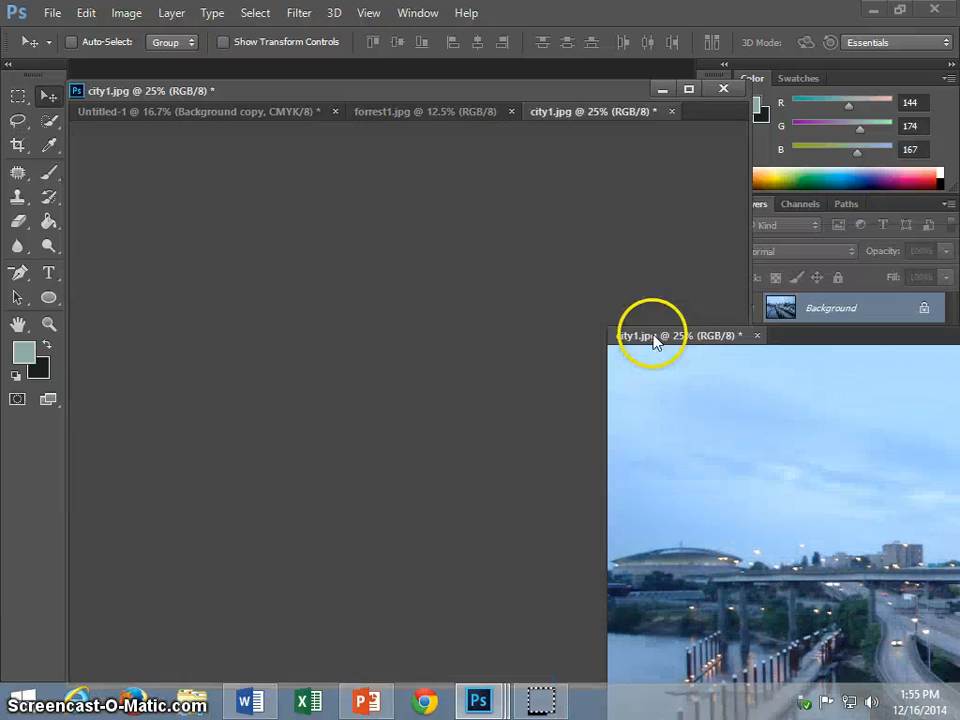
pyautogui.click(266, 118)
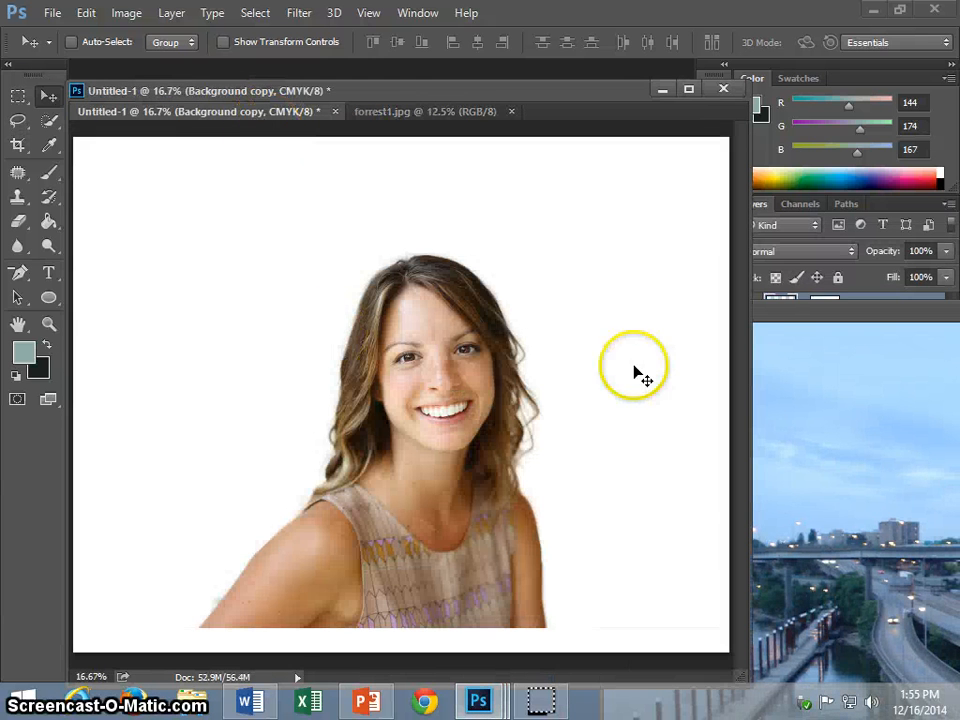
pyautogui.click(896, 458)
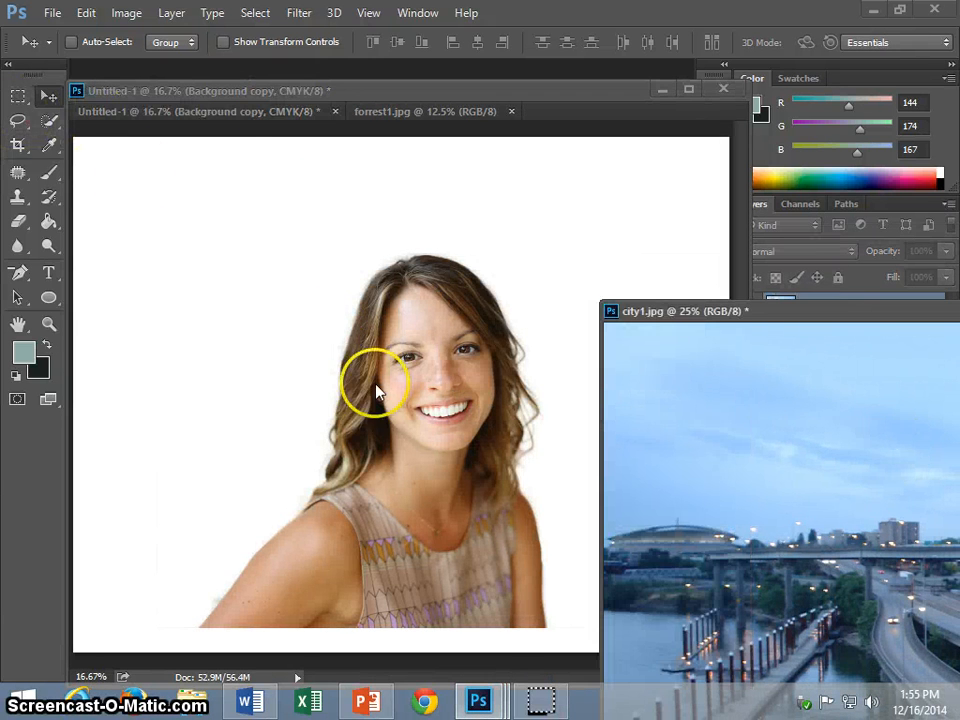
pyautogui.moveTo(795, 465); pyautogui.dragTo(677, 378)
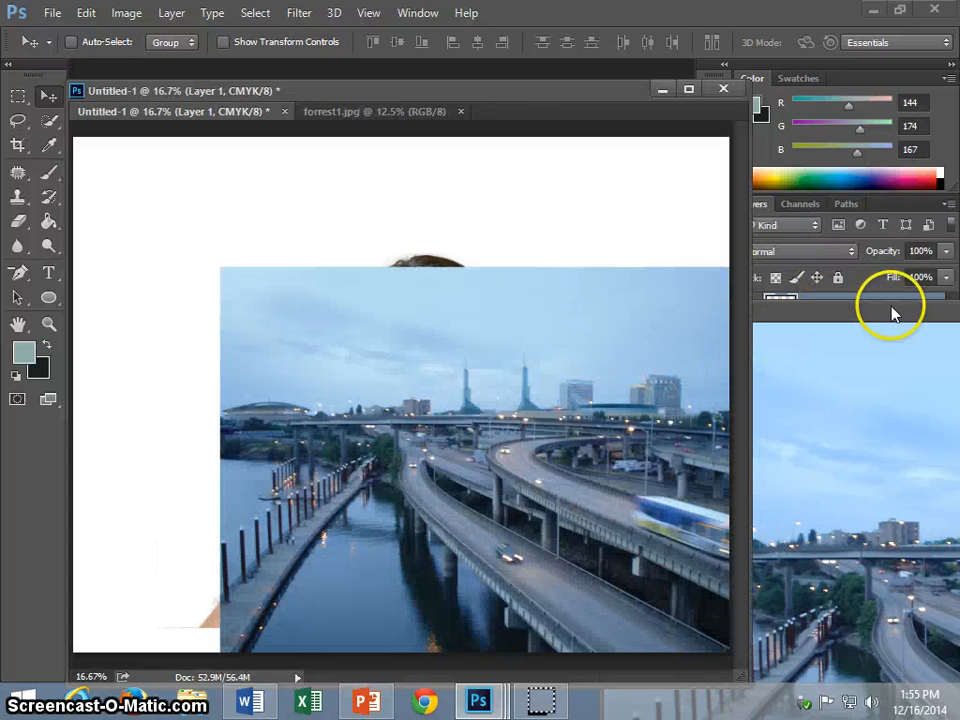
pyautogui.moveTo(889, 311); pyautogui.dragTo(370, 260)
pyautogui.click(646, 241)
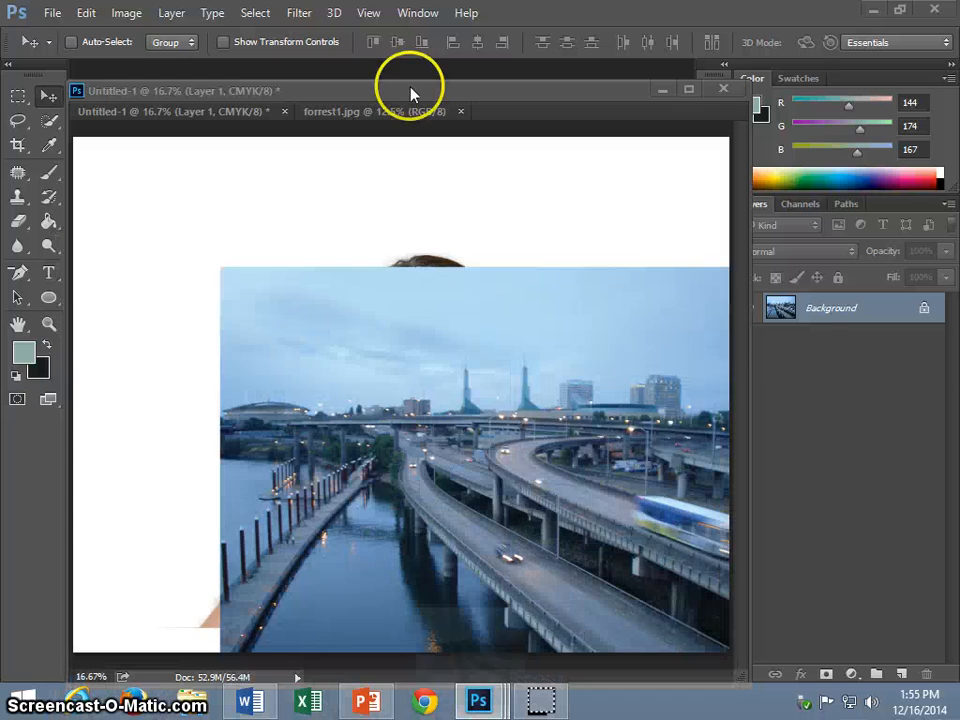
# Move the city layer left and up so it covers the woman, and lower its opacity to 70%.
pyautogui.moveTo(390, 404); pyautogui.dragTo(296, 412)
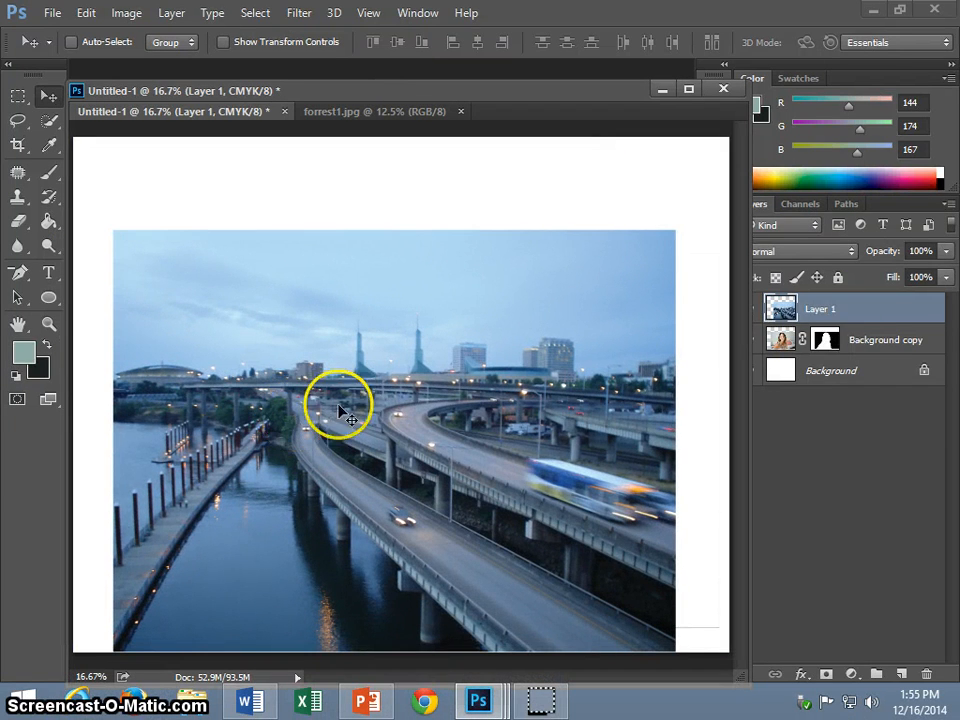
pyautogui.click(946, 251)
pyautogui.moveTo(948, 279); pyautogui.dragTo(917, 283)
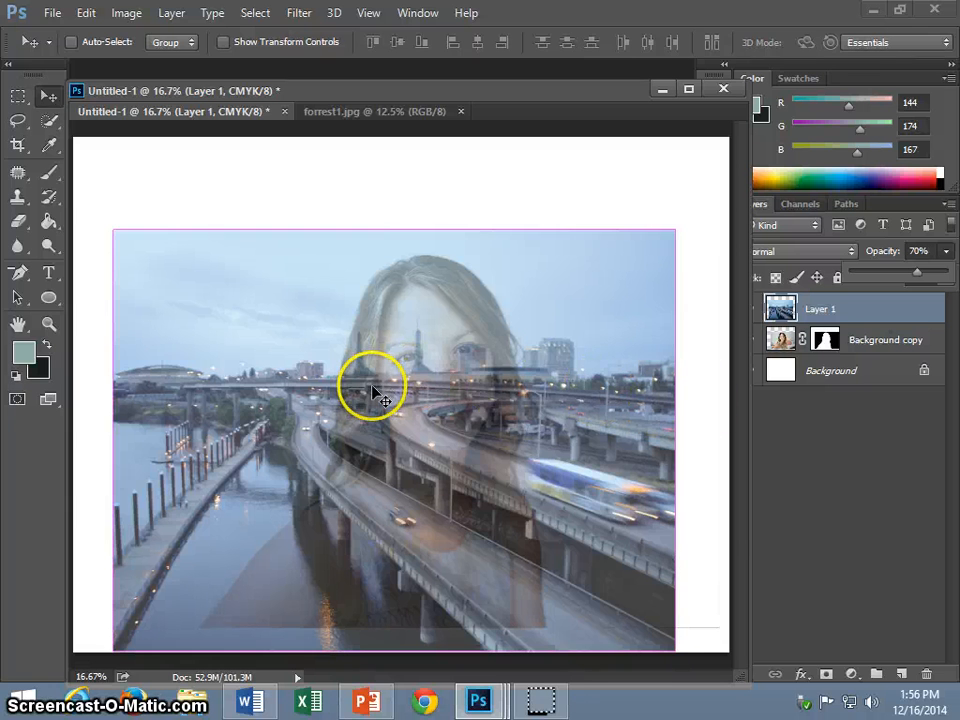
# Free-transform the city layer, rotating it about 40° clockwise and enlarging it to about 137% over the canvas.
pyautogui.hotkey('ctrl', 't')
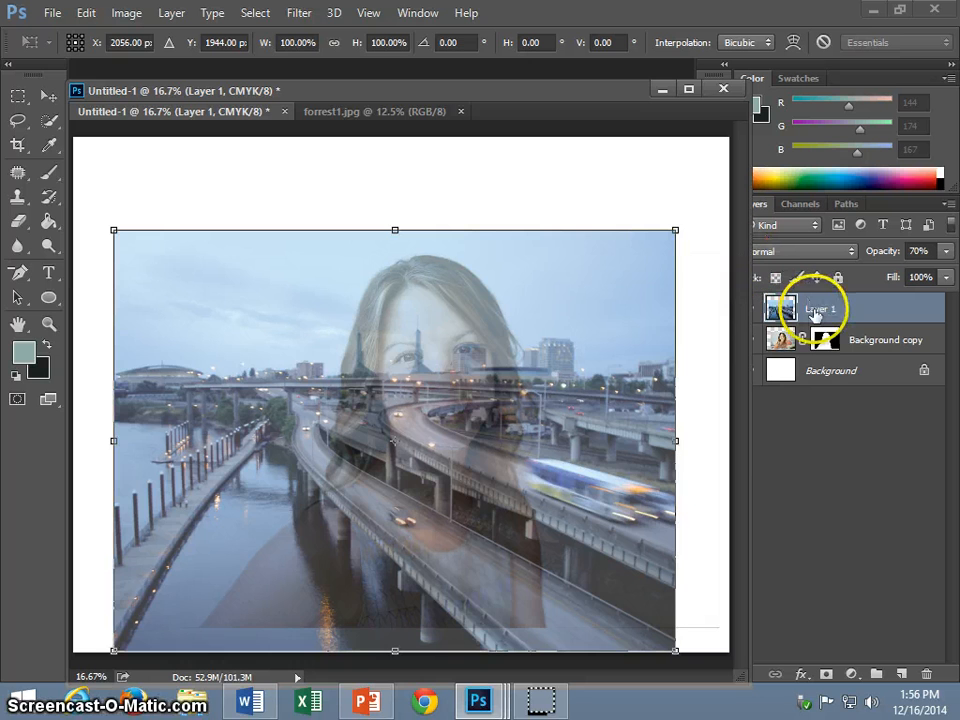
pyautogui.moveTo(681, 216); pyautogui.dragTo(688, 220)
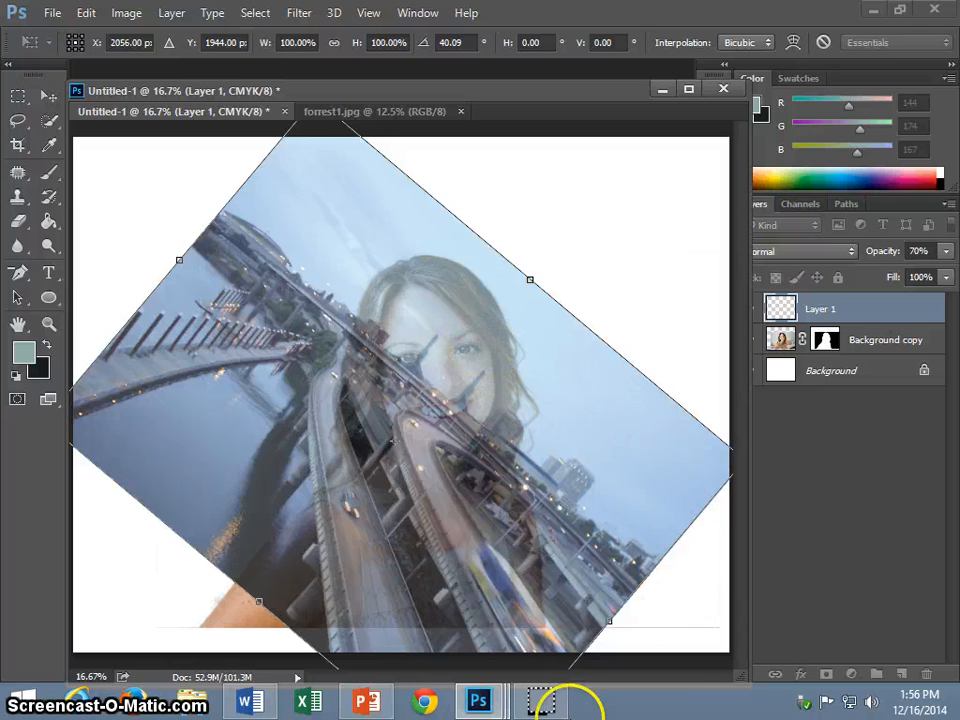
pyautogui.hotkey('ctrl', '-')
pyautogui.hotkey('ctrl', '-')
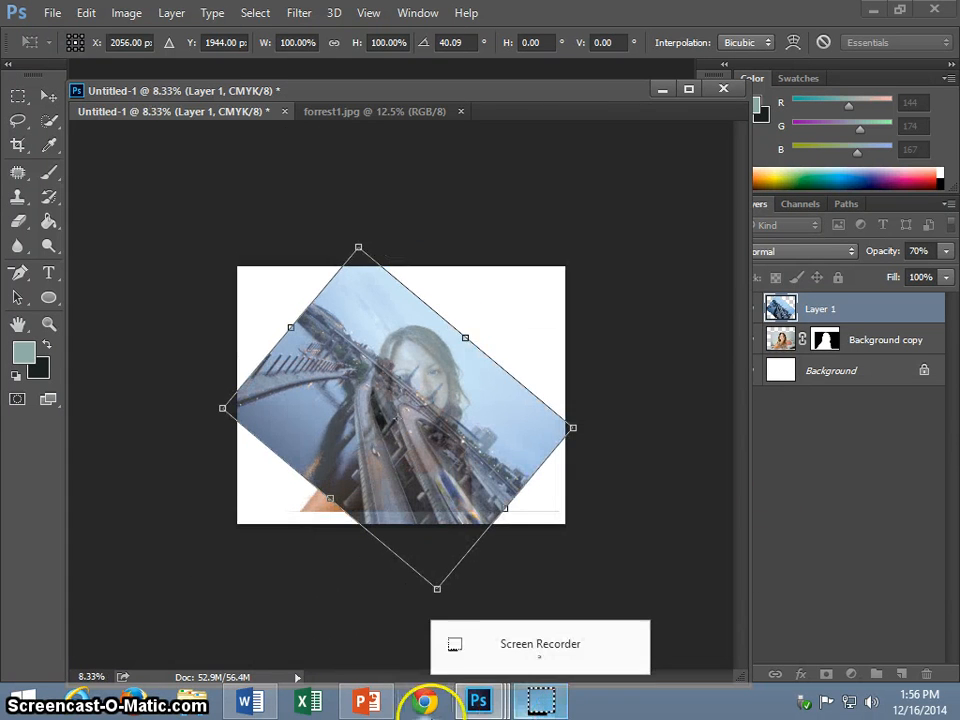
pyautogui.moveTo(438, 588); pyautogui.dragTo(468, 716)
pyautogui.moveTo(459, 546); pyautogui.dragTo(479, 492)
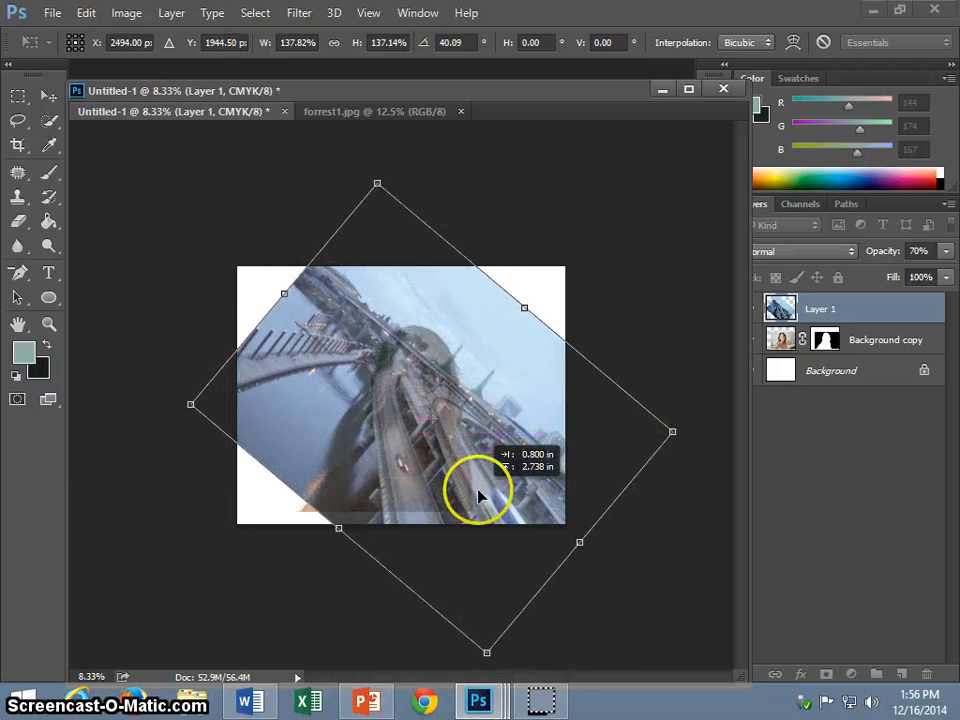
# Rotate the city image further to about 91°, position it over the woman, and apply the transform.
pyautogui.moveTo(374, 166); pyautogui.dragTo(544, 278)
pyautogui.moveTo(426, 469); pyautogui.dragTo(435, 473)
pyautogui.click(437, 443)
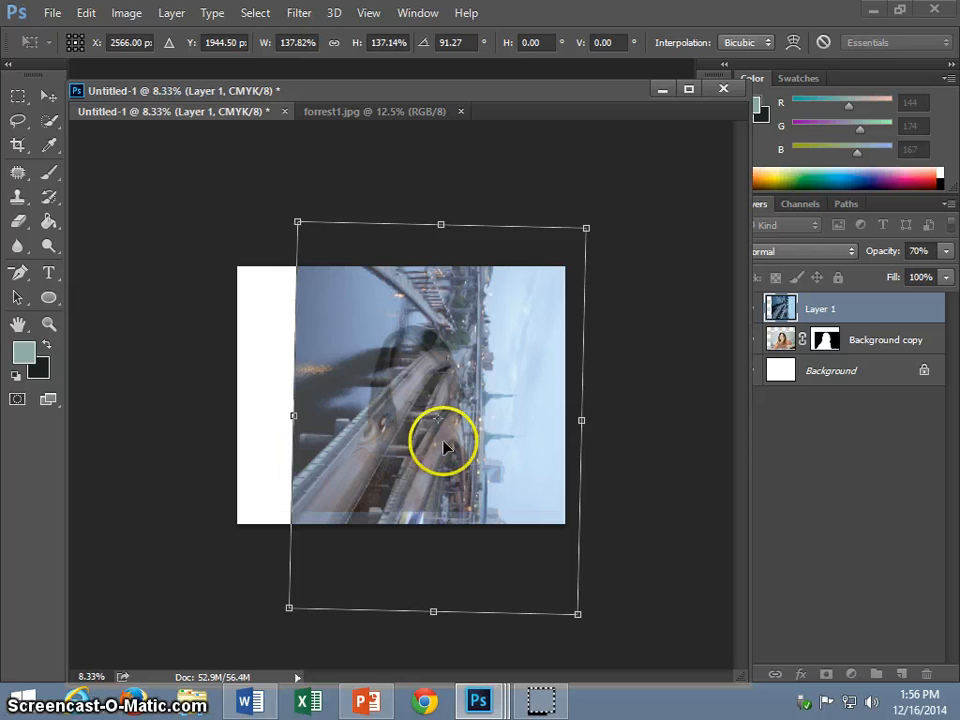
pyautogui.press('Return')
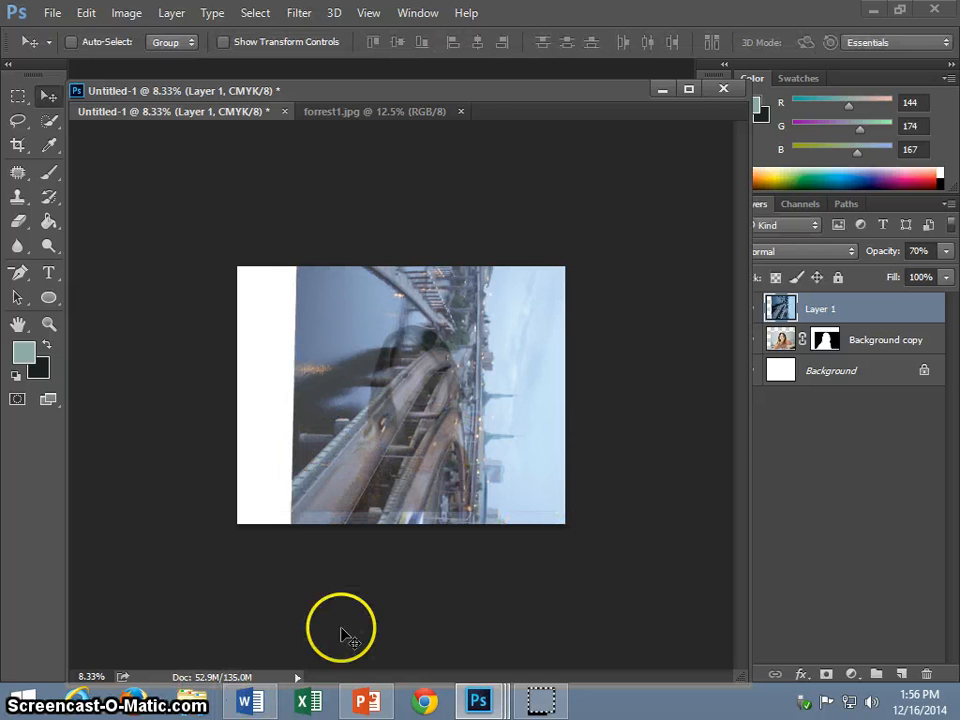
pyautogui.hotkey('ctrl', '+')
pyautogui.hotkey('ctrl', '+')
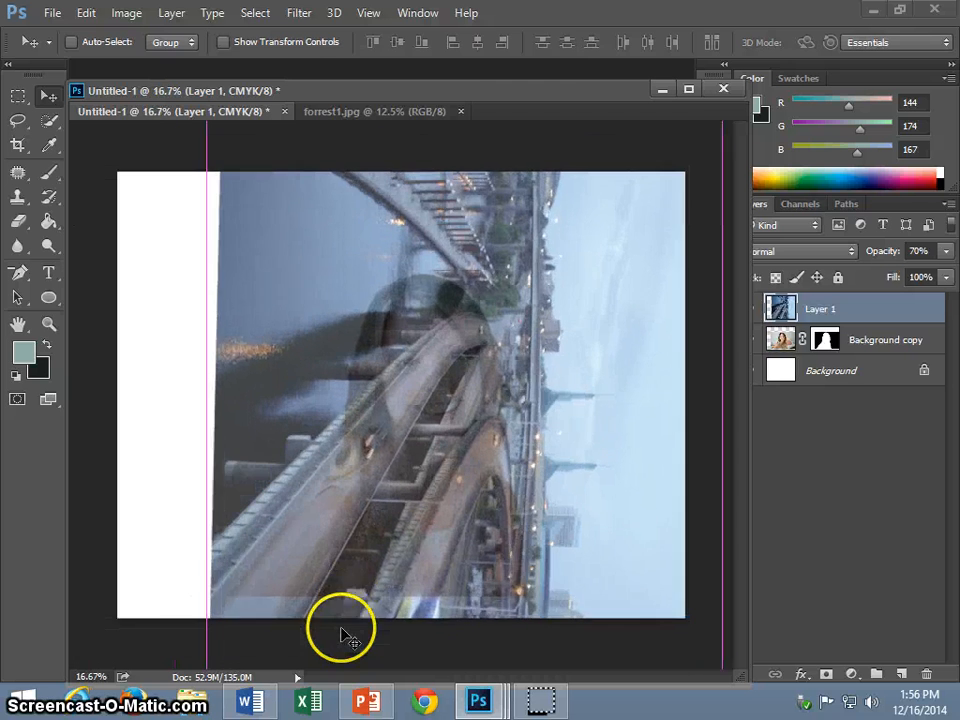
pyautogui.hotkey('ctrl', '-')
pyautogui.hotkey('ctrl', '-')
pyautogui.press('c')
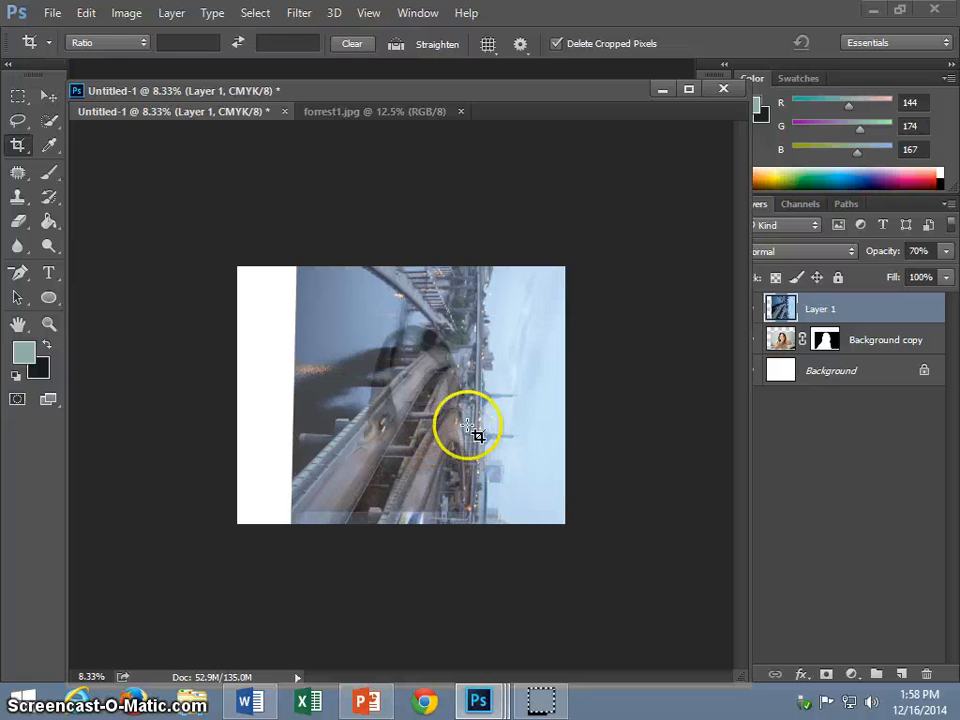
# Shift the document window clear of the layer list and rename Layer 1 as city and Background copy as portrait.
pyautogui.moveTo(562, 97); pyautogui.dragTo(540, 99)
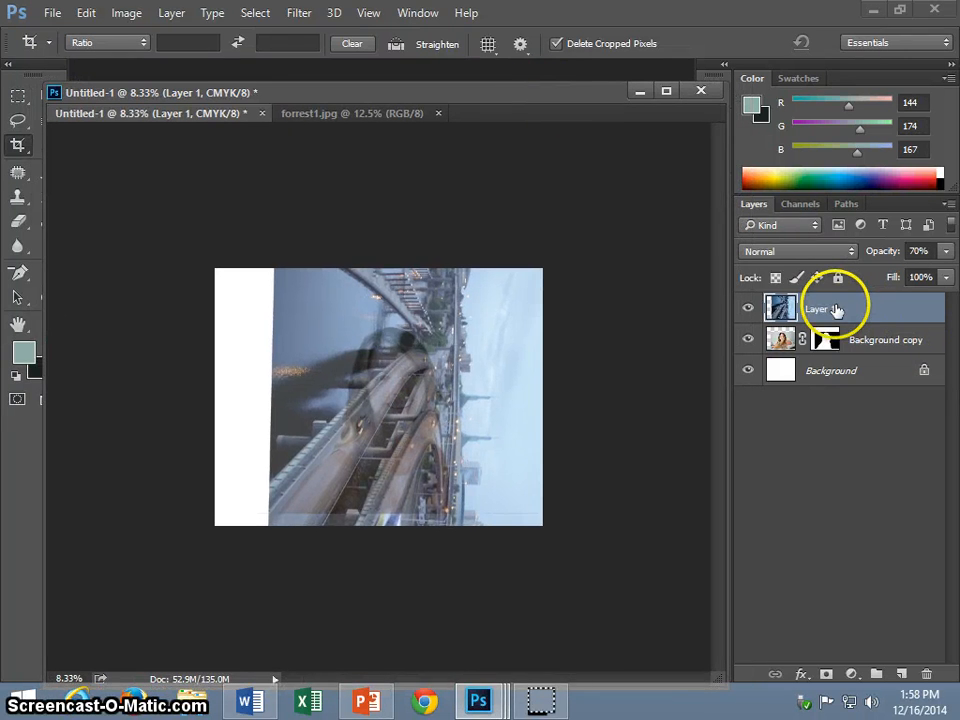
pyautogui.write('c')
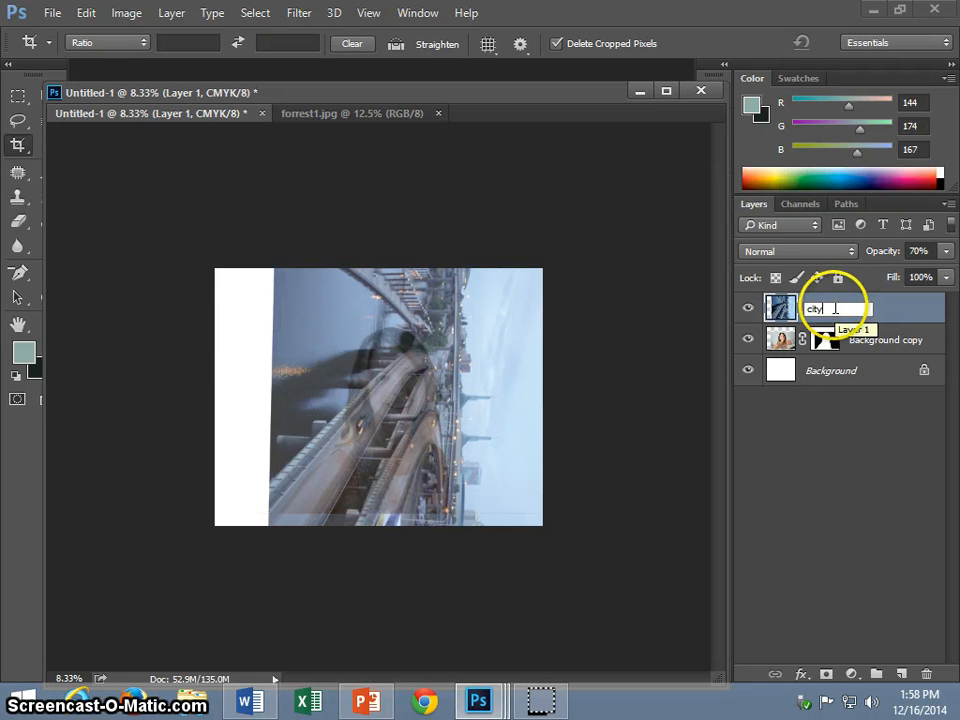
pyautogui.write('ity')
pyautogui.doubleClick(885, 340)
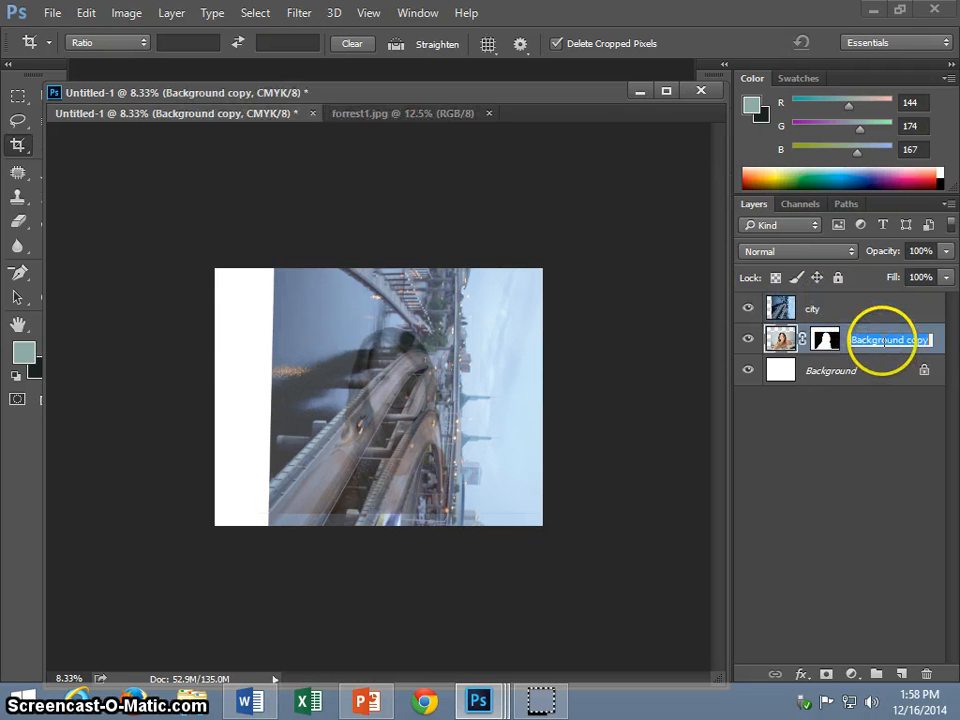
pyautogui.write('portrait')
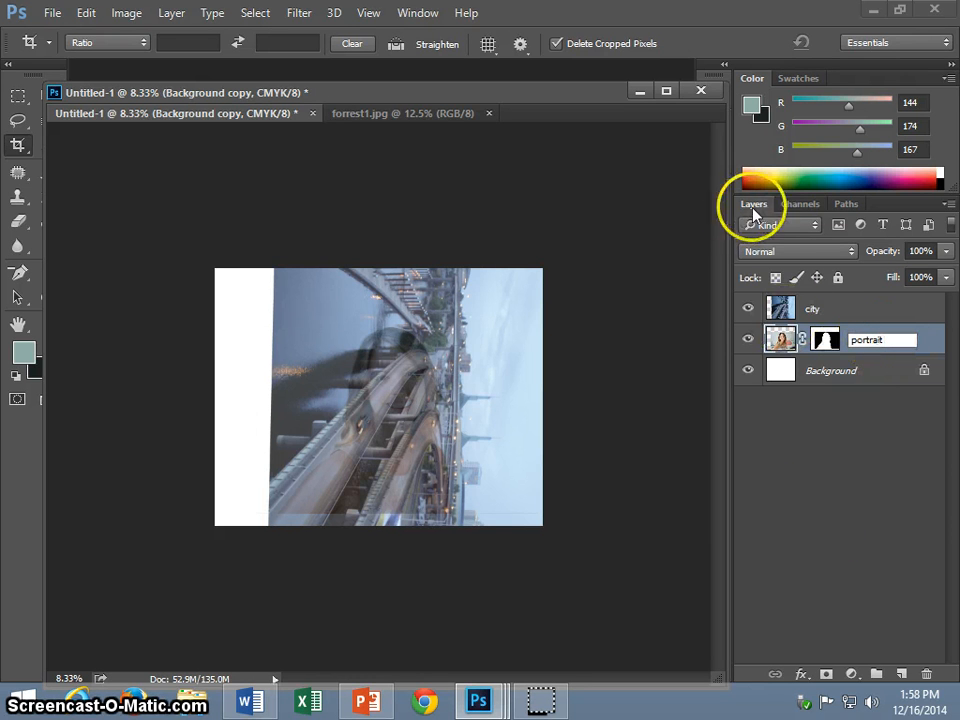
pyautogui.click(872, 435)
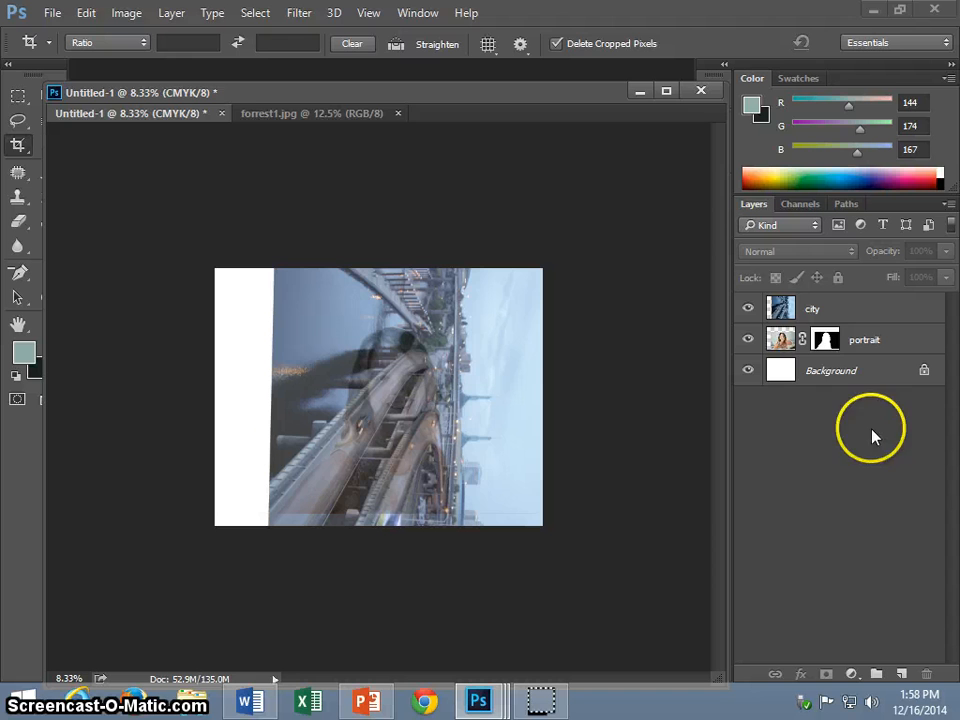
# Clip the city layer to the portrait layer with a clipping mask.
pyautogui.click(847, 322)
pyautogui.click(828, 343)
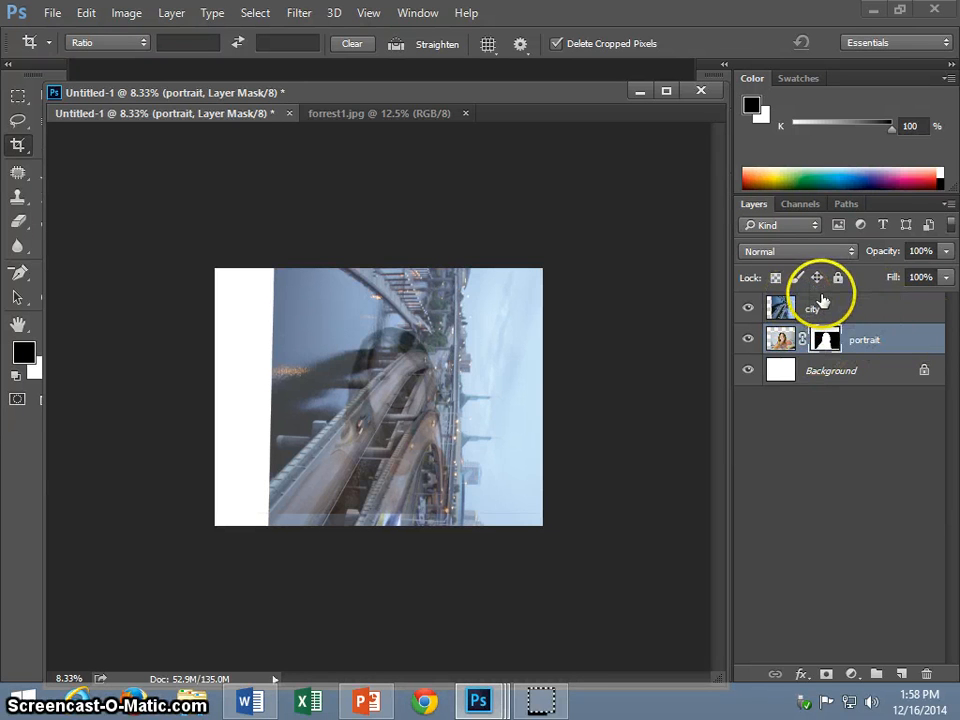
pyautogui.click(840, 306)
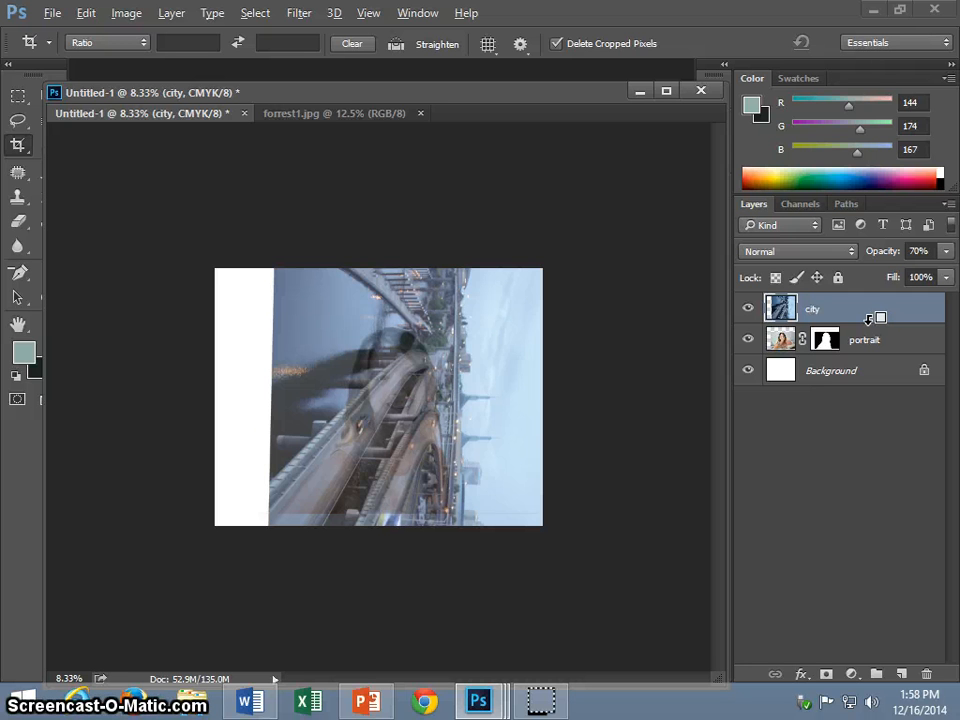
pyautogui.keyDown('alt'); pyautogui.click(868, 318); pyautogui.keyUp('alt')
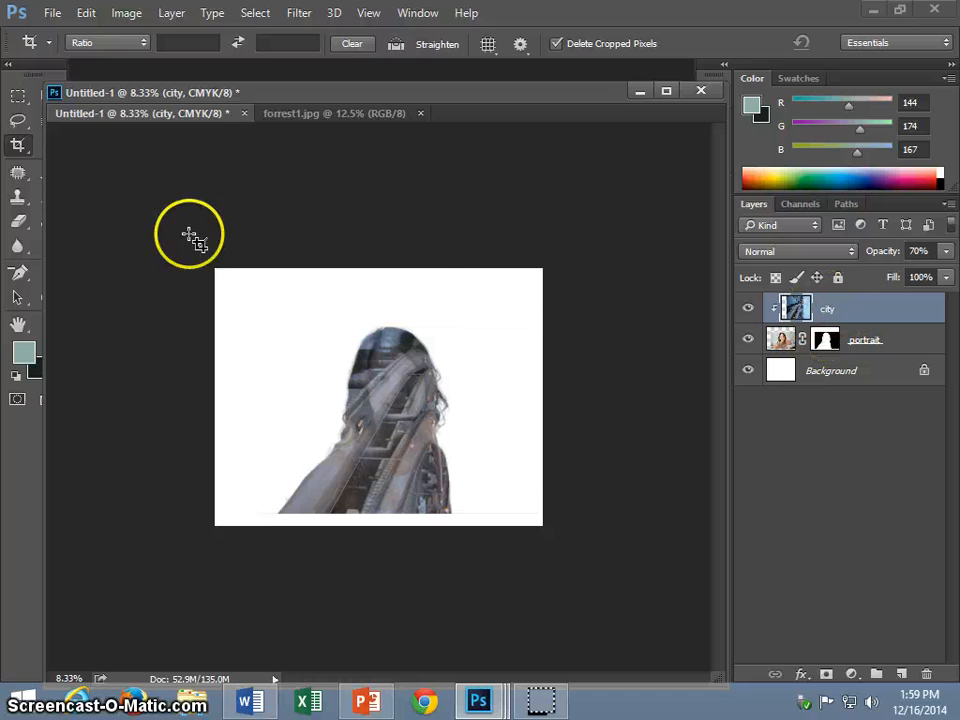
# Reposition the document window and use the Move tool to adjust the clipped city image inside the woman's silhouette.
pyautogui.moveTo(122, 92); pyautogui.dragTo(141, 76)
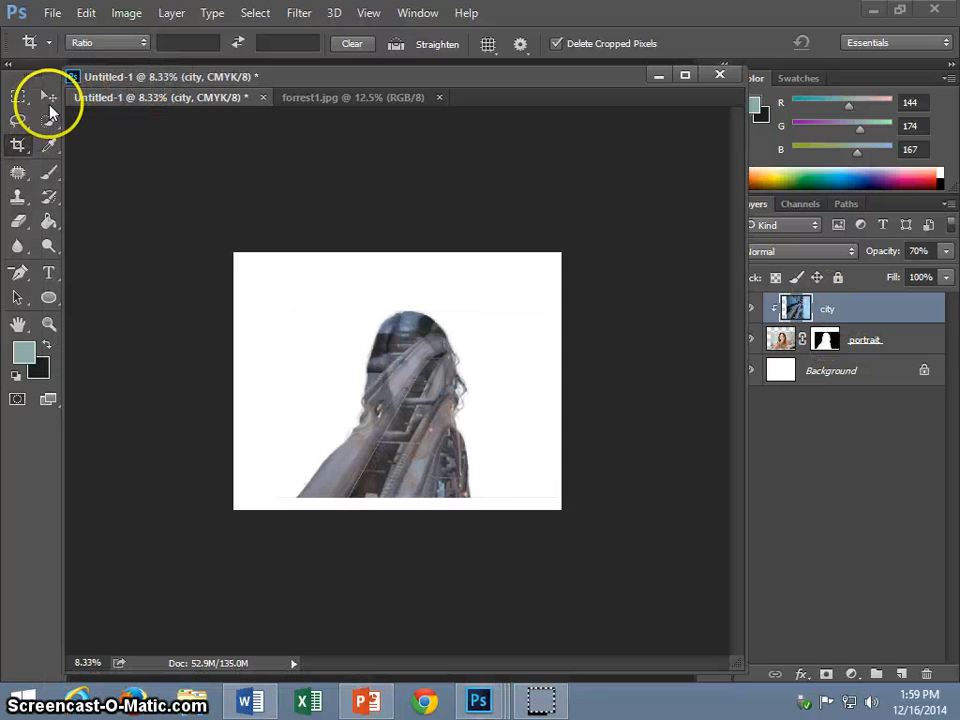
pyautogui.click(47, 100)
pyautogui.moveTo(436, 453); pyautogui.dragTo(405, 420)
pyautogui.hotkey('ctrl', '+')
pyautogui.hotkey('ctrl', '+')
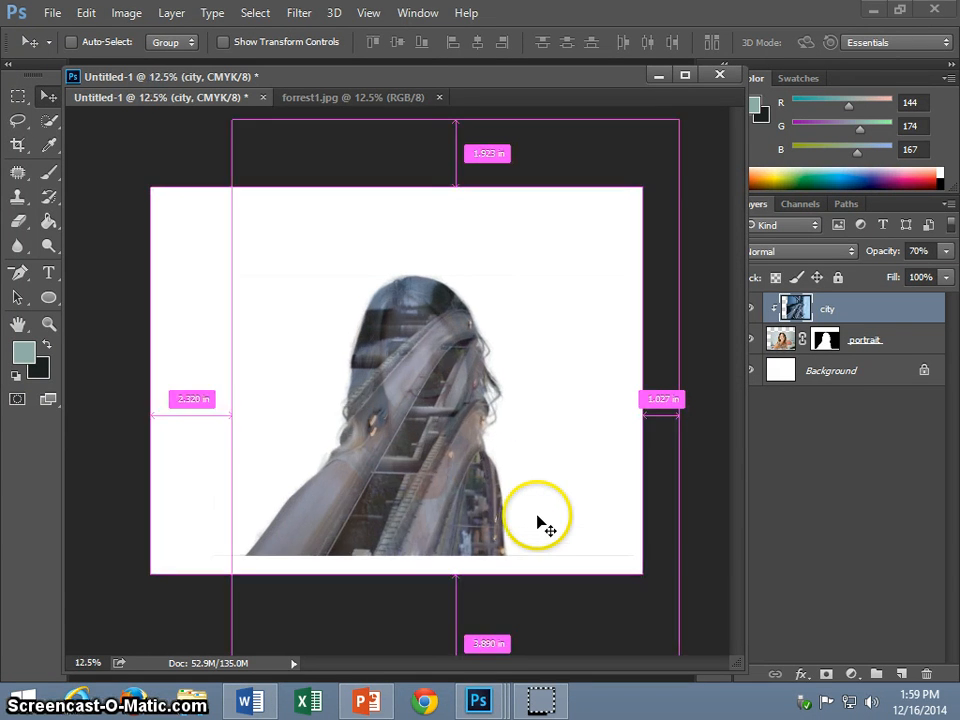
pyautogui.hotkey('ctrl', '-')
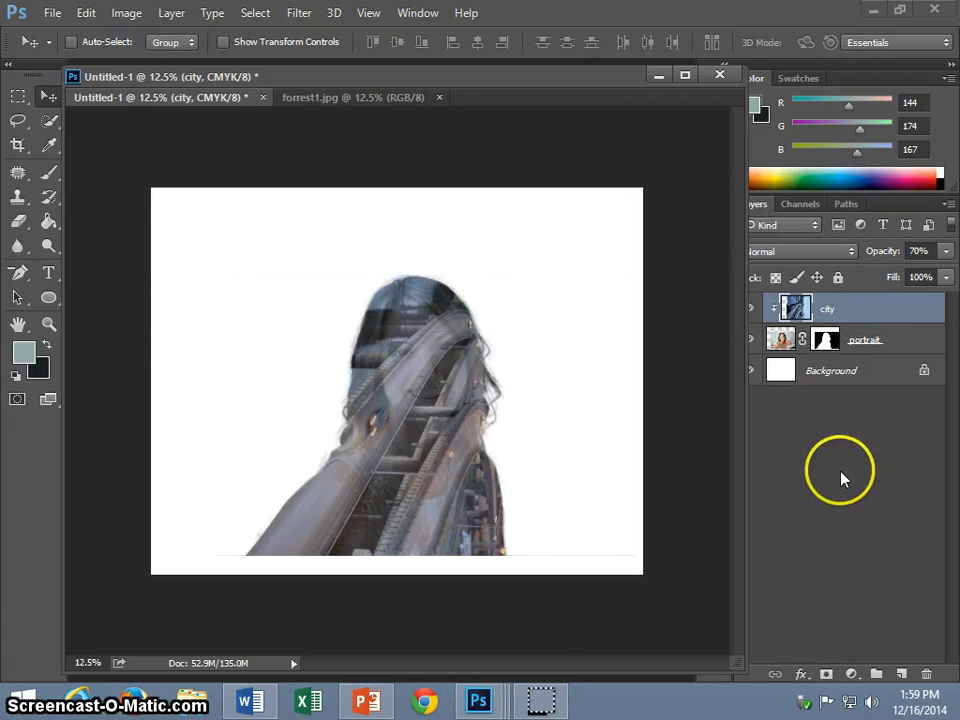
# Resize the forrest1.jpg image to 11 inches wide at a resolution of 300 pixels/inch.
pyautogui.click(336, 98)
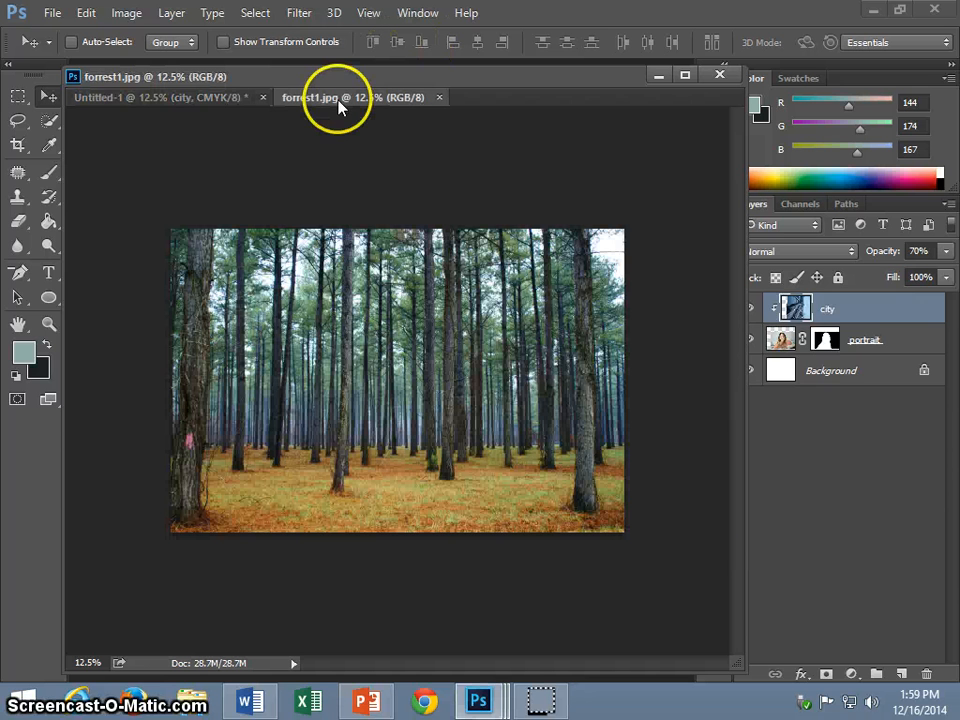
pyautogui.click(126, 13)
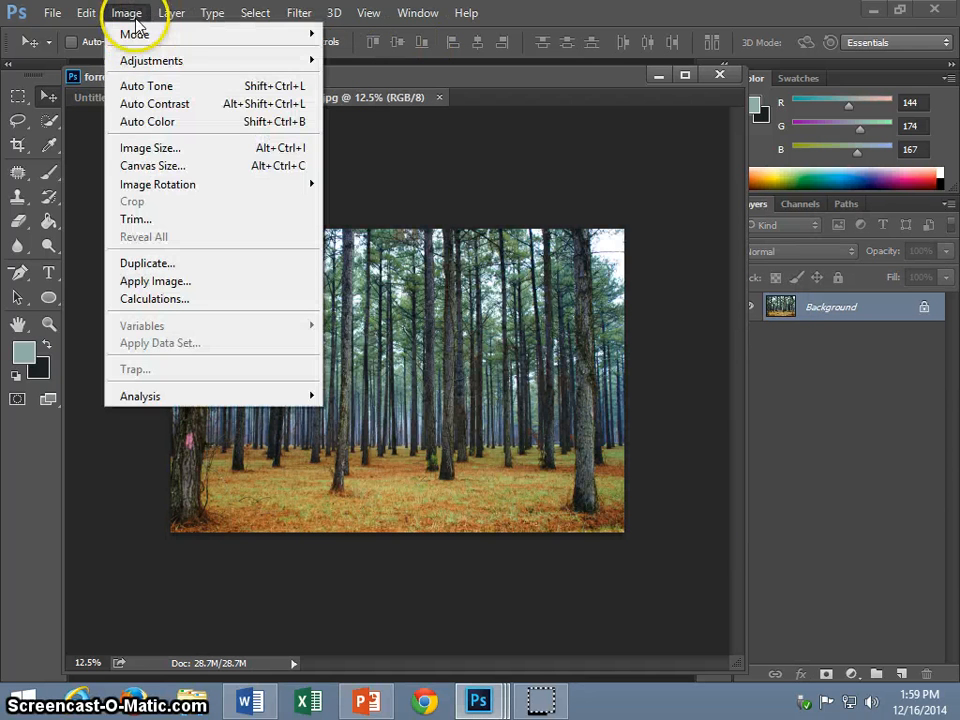
pyautogui.click(153, 150)
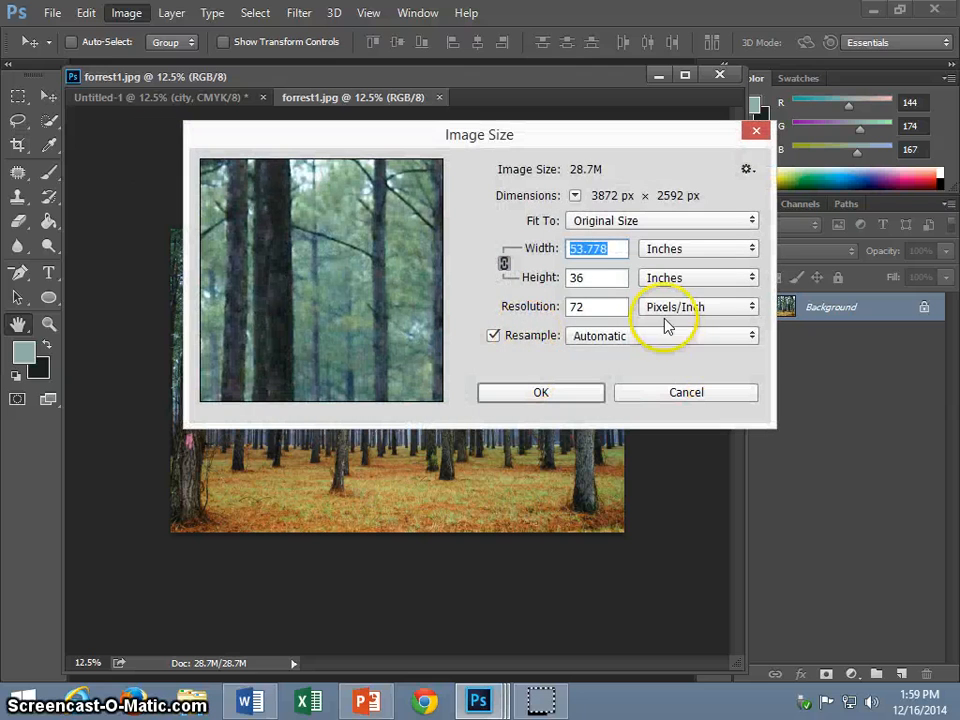
pyautogui.click(590, 307)
pyautogui.write('3')
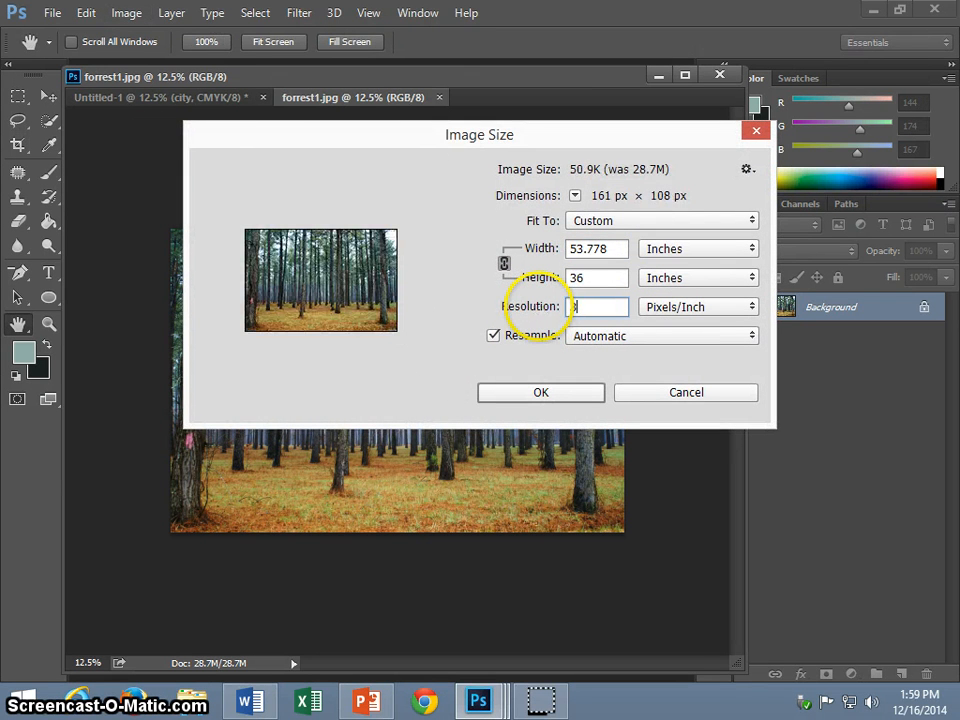
pyautogui.write('00')
pyautogui.click(540, 252)
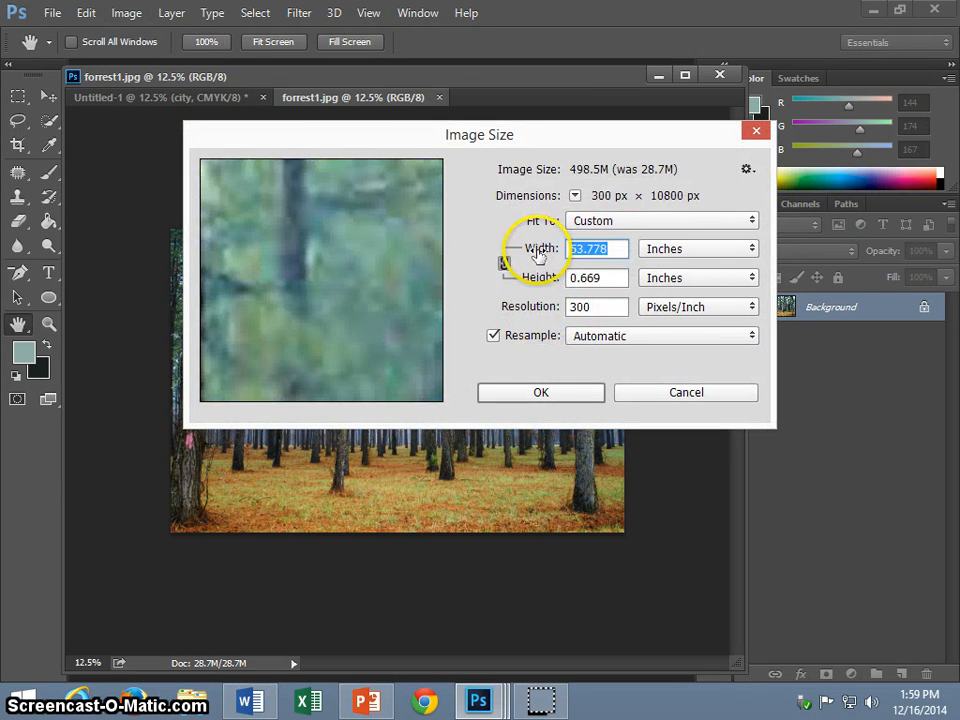
pyautogui.write('11')
pyautogui.click(541, 392)
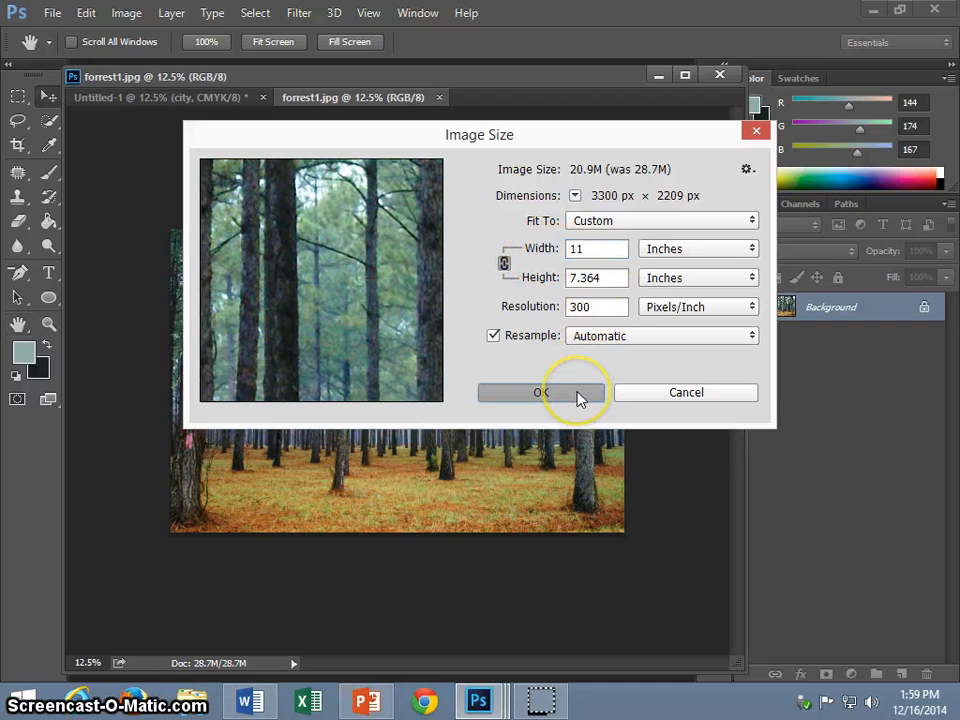
# Float the forest image in its own window and copy it into the composite as a clipped layer above city.
pyautogui.moveTo(368, 108); pyautogui.dragTo(582, 218)
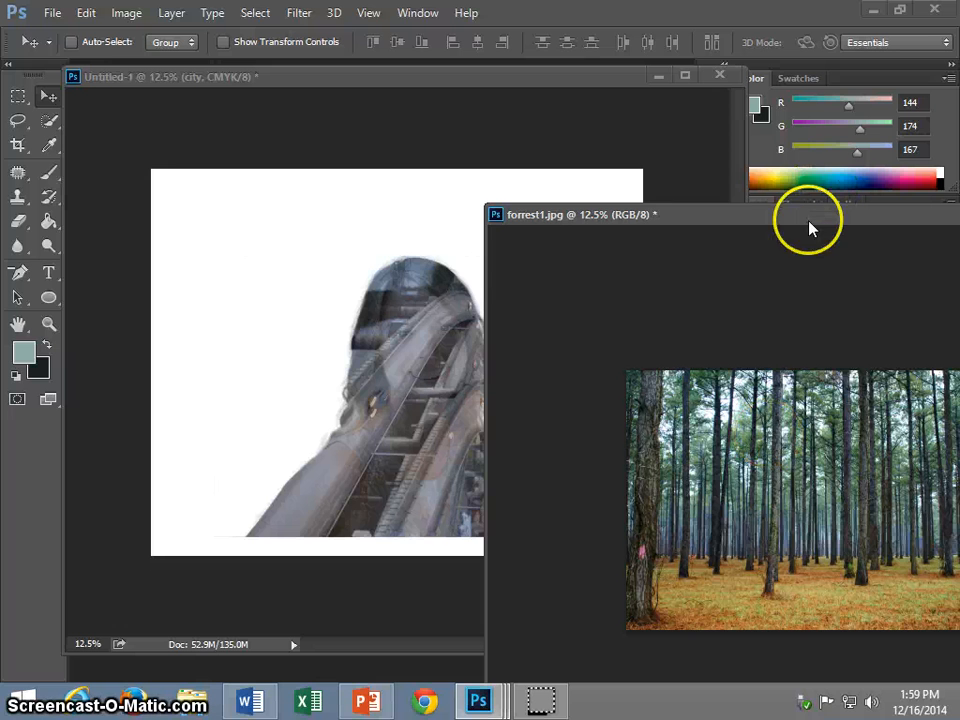
pyautogui.moveTo(809, 220); pyautogui.dragTo(772, 269)
pyautogui.moveTo(766, 522); pyautogui.dragTo(648, 392)
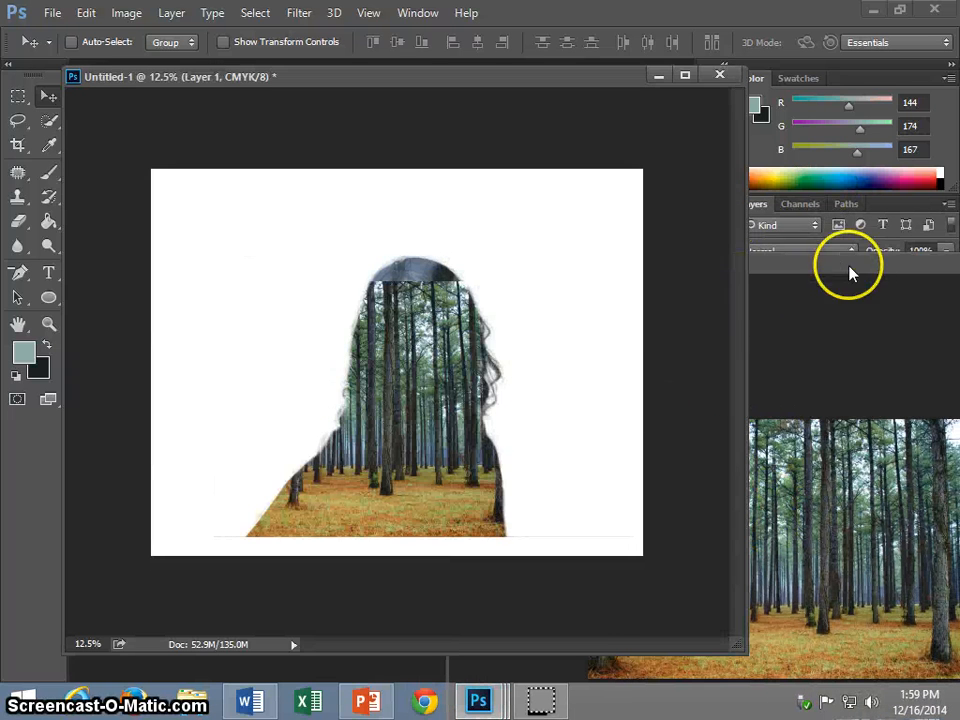
pyautogui.moveTo(849, 272); pyautogui.dragTo(745, 297)
pyautogui.click(733, 290)
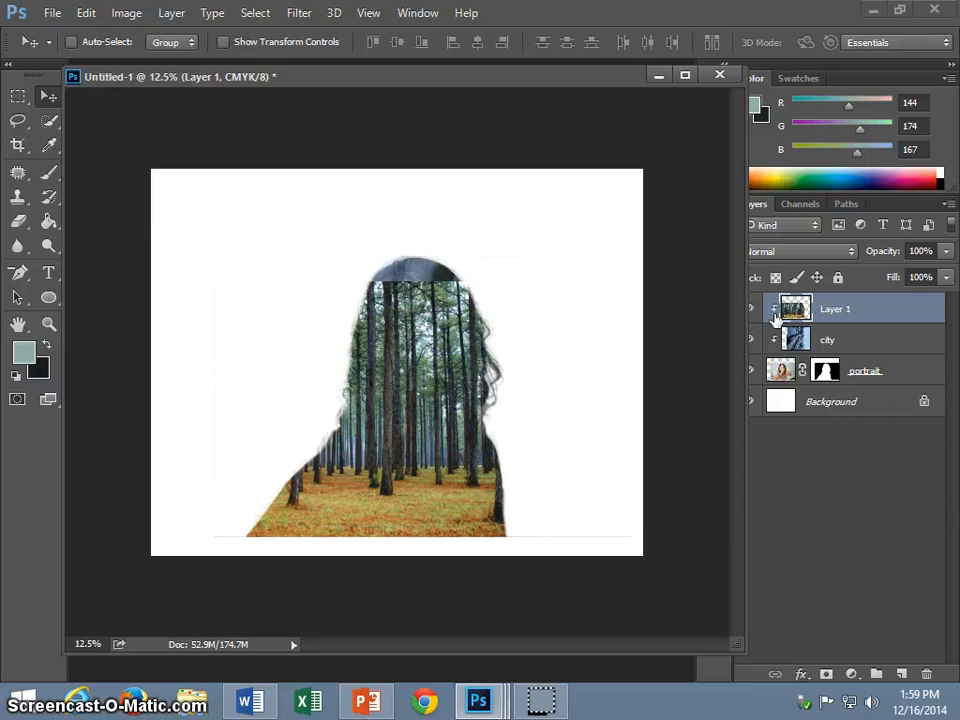
pyautogui.doubleClick(776, 314)
pyautogui.click(784, 72)
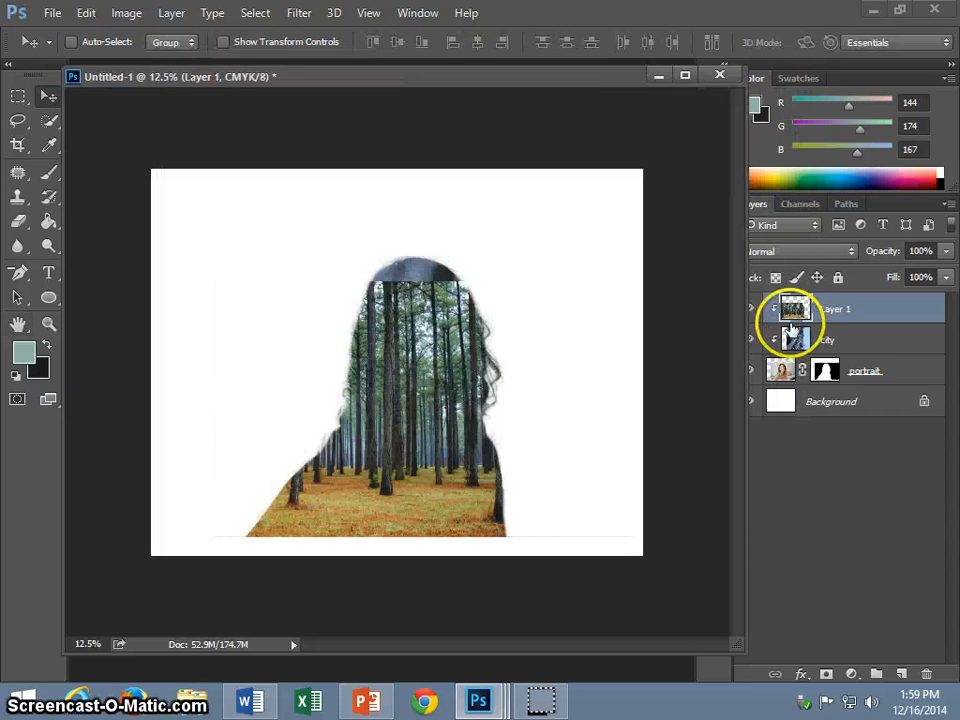
# Scale the forest layer to about 127% width and 148% height, reposition it to fill the woman's silhouette, and apply the transform.
pyautogui.moveTo(428, 411); pyautogui.dragTo(416, 488)
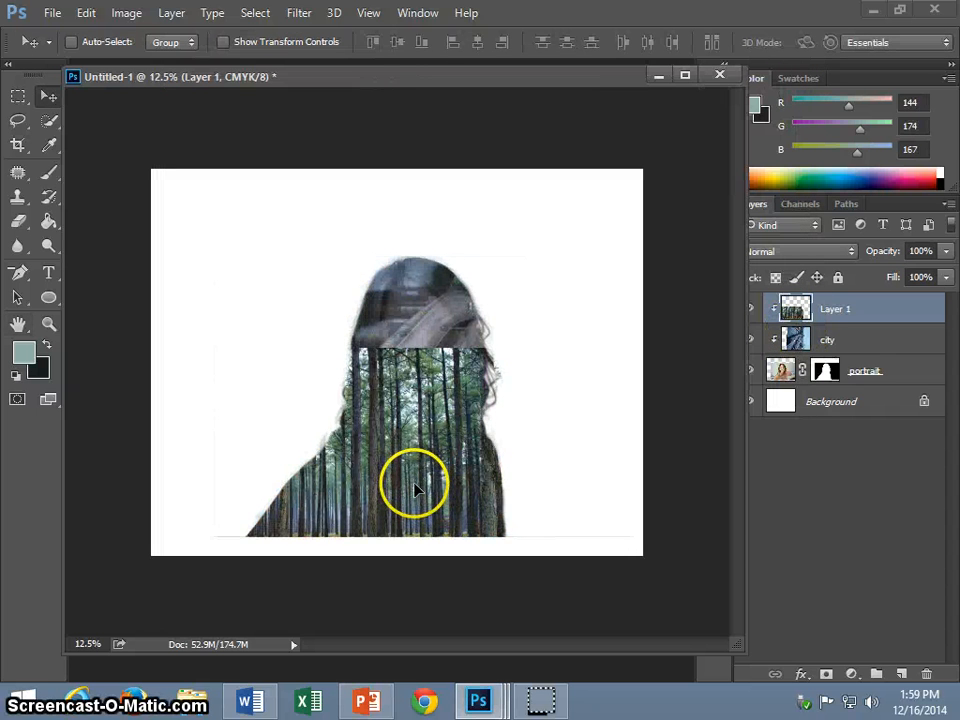
pyautogui.hotkey('ctrl', 't')
pyautogui.moveTo(518, 345); pyautogui.dragTo(136, 483)
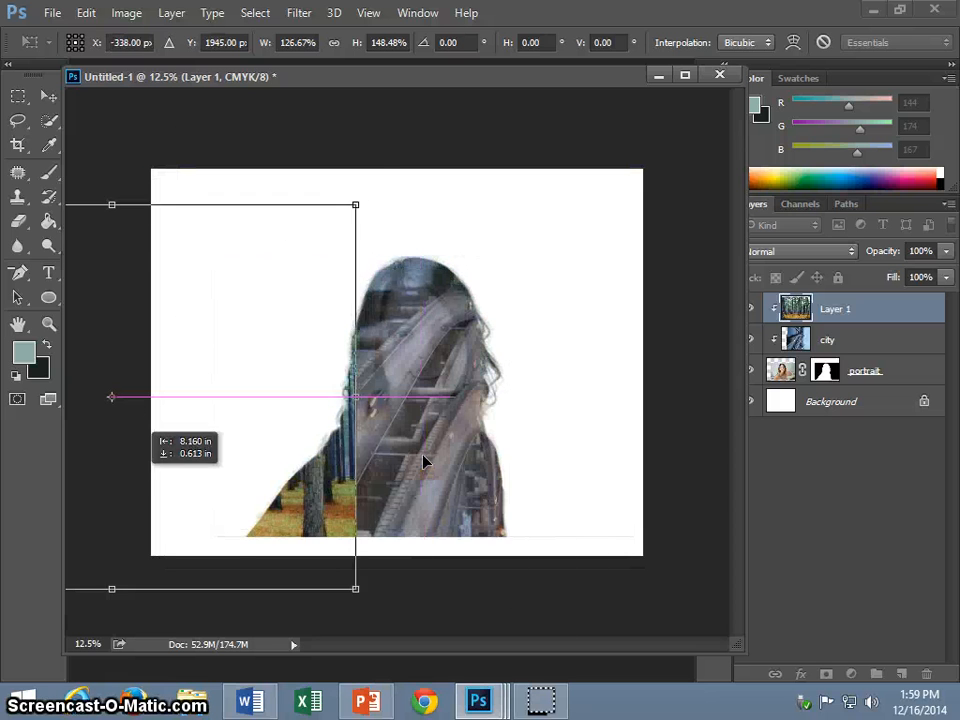
pyautogui.moveTo(140, 425); pyautogui.dragTo(290, 384)
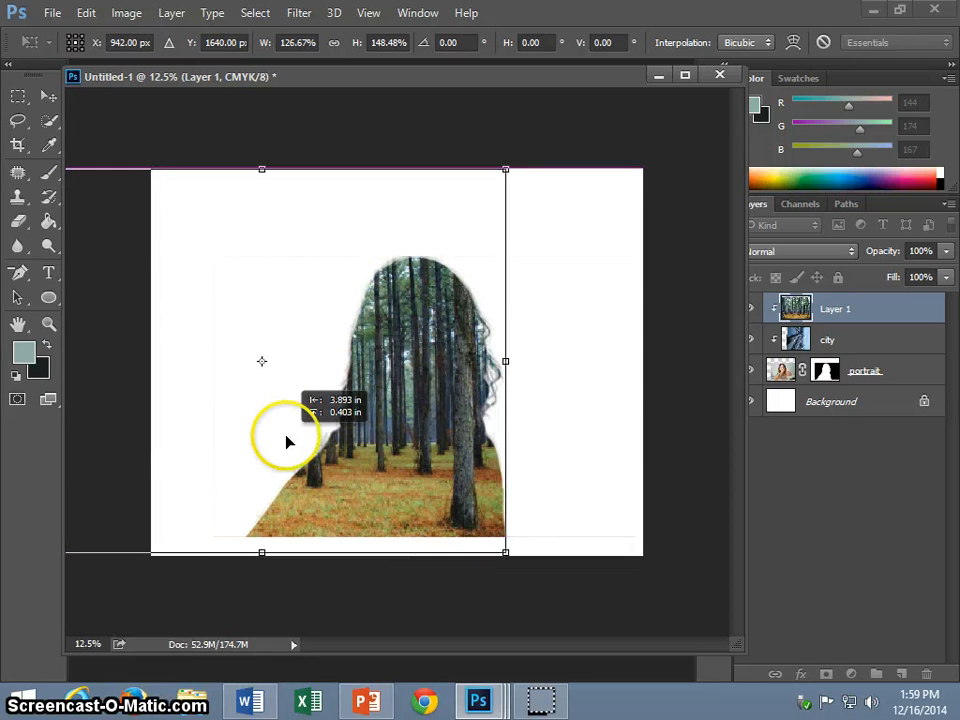
pyautogui.moveTo(286, 441); pyautogui.dragTo(358, 441)
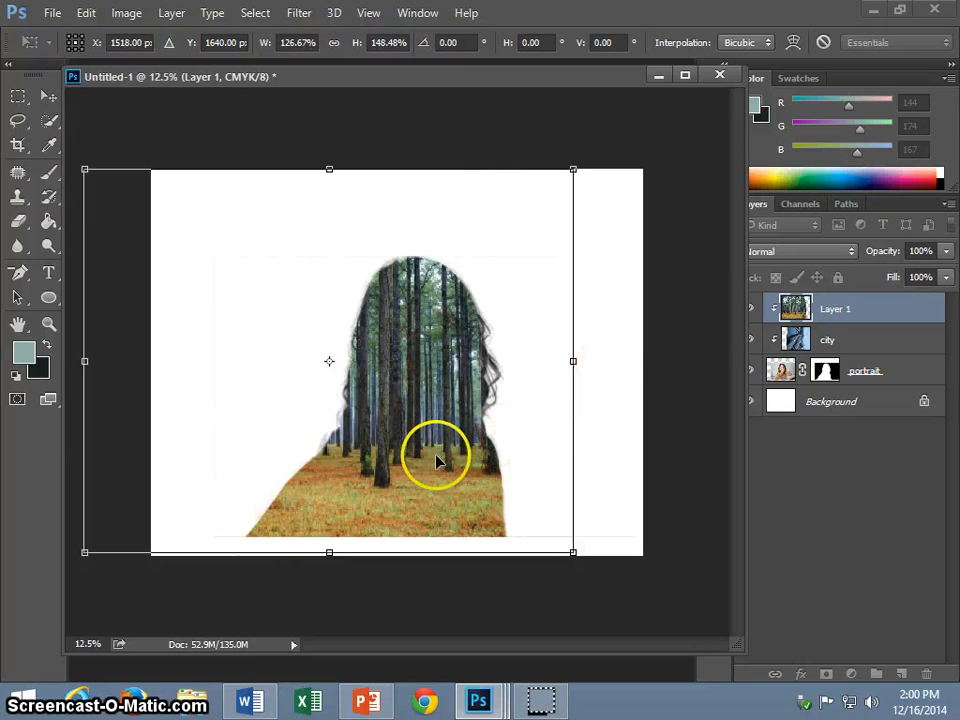
pyautogui.press('Return')
# Lower the forest layer's opacity to 59% and shift the document window clear of the layer list.
pyautogui.click(946, 251)
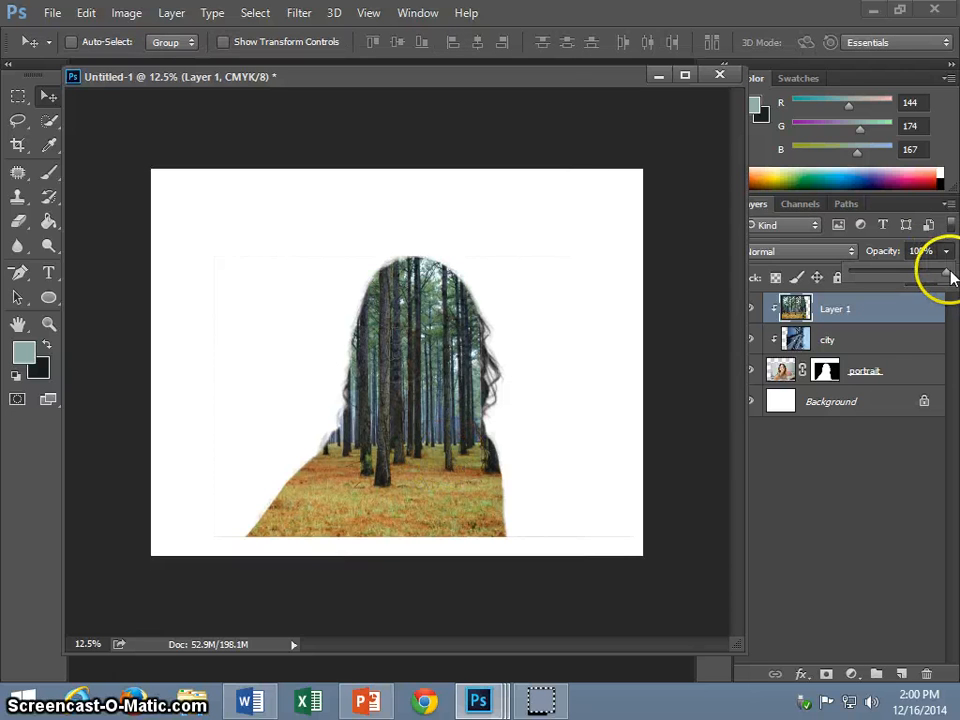
pyautogui.moveTo(950, 279); pyautogui.dragTo(909, 276)
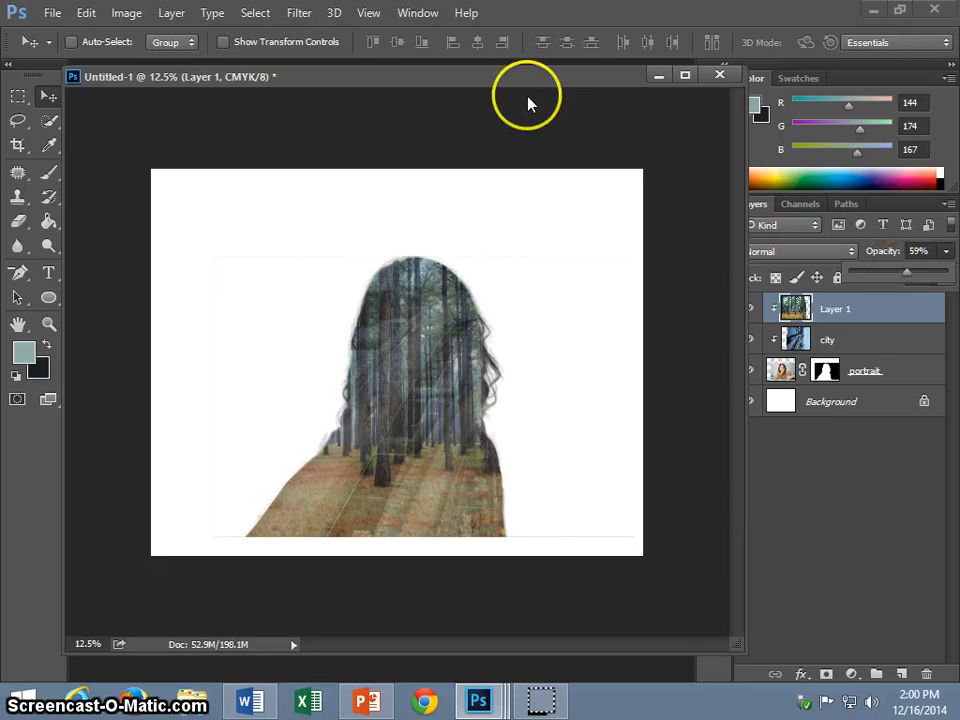
pyautogui.moveTo(468, 83); pyautogui.dragTo(426, 92)
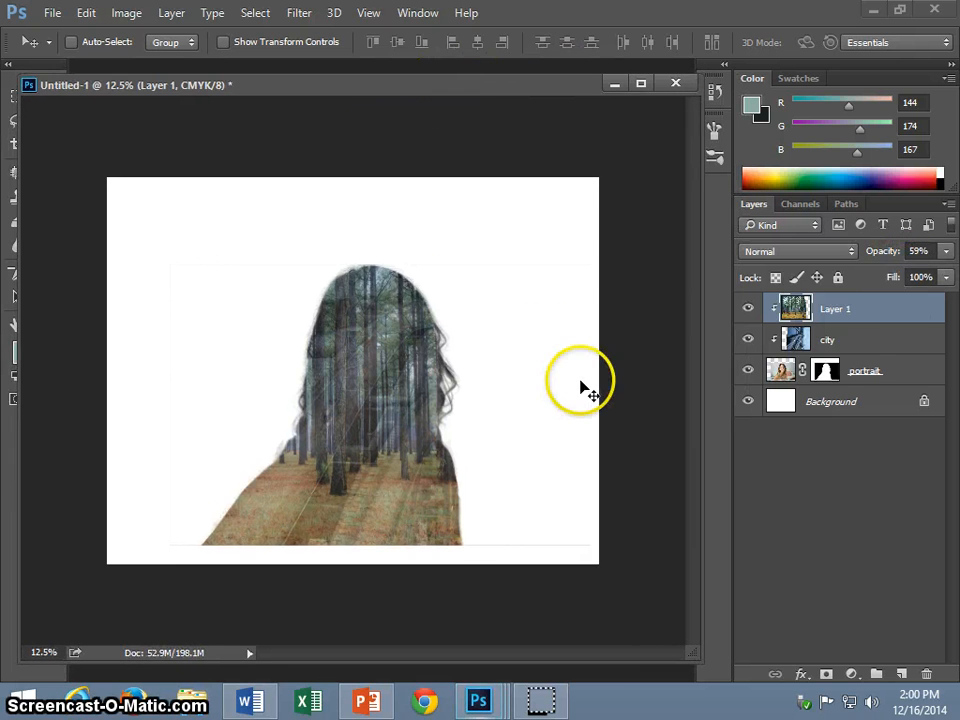
# Hide the forest layer and rename it FORREST.
pyautogui.click(858, 343)
pyautogui.click(850, 376)
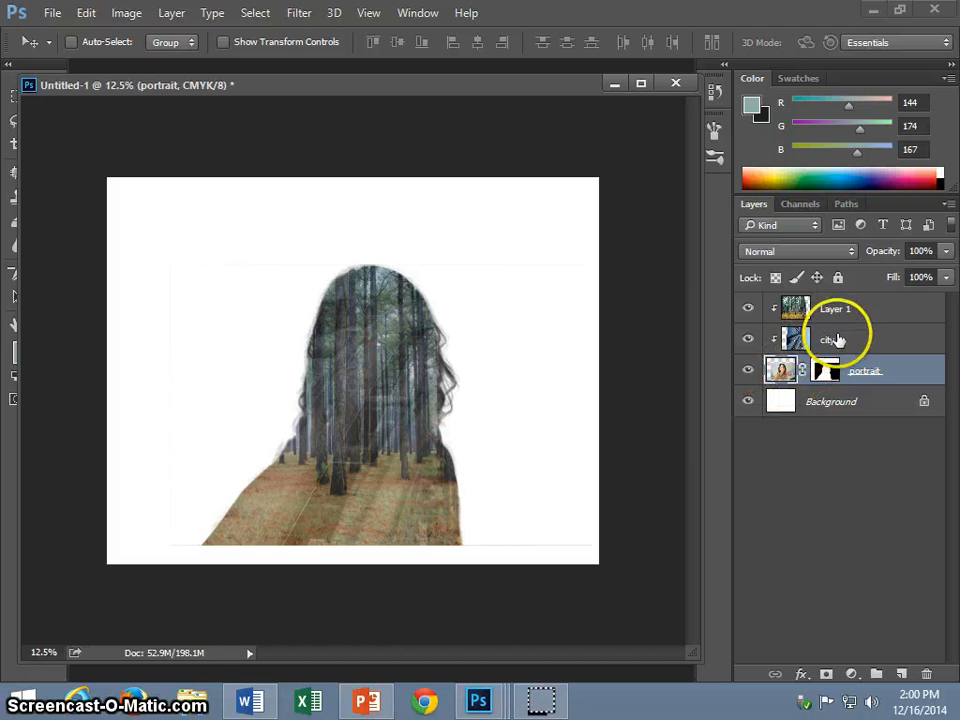
pyautogui.click(752, 312)
pyautogui.doubleClick(836, 310)
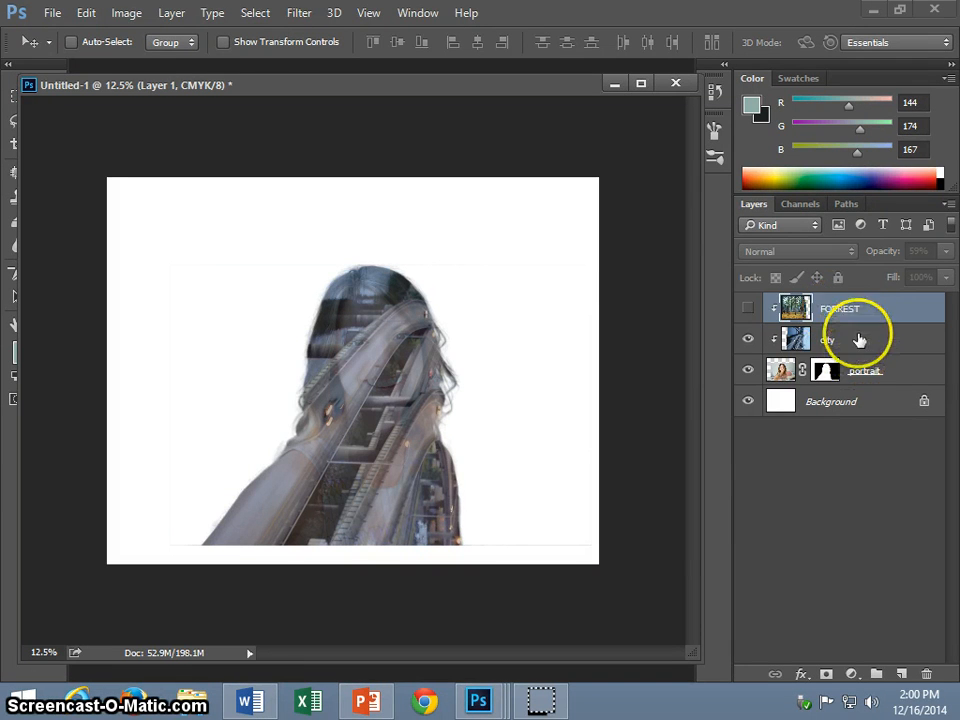
# Select the city layer and set its blend mode to Darken.
pyautogui.click(857, 340)
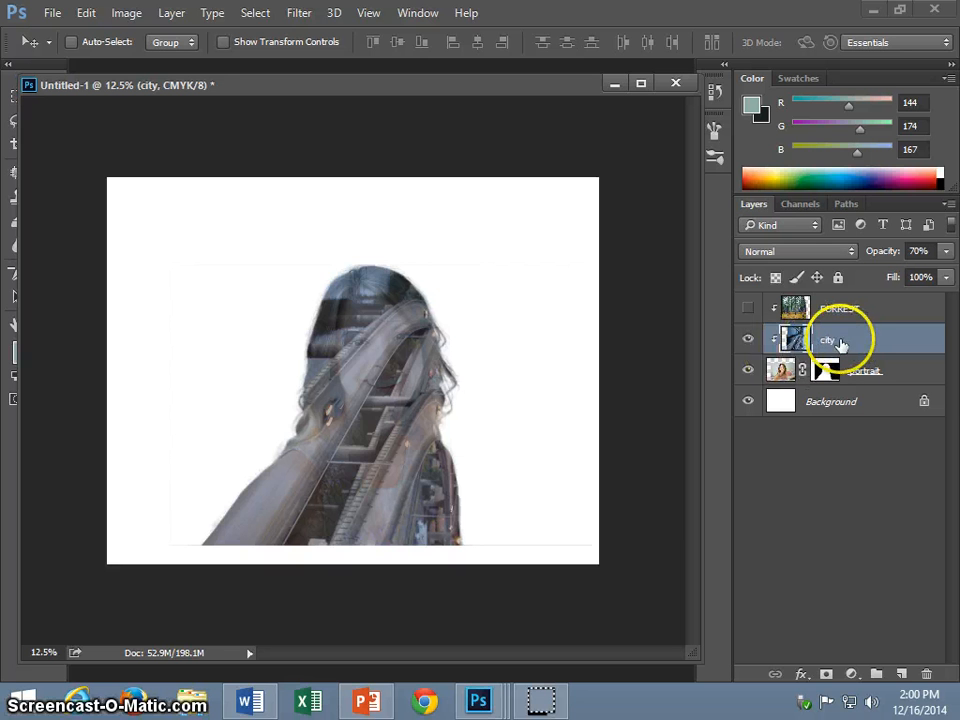
pyautogui.click(835, 254)
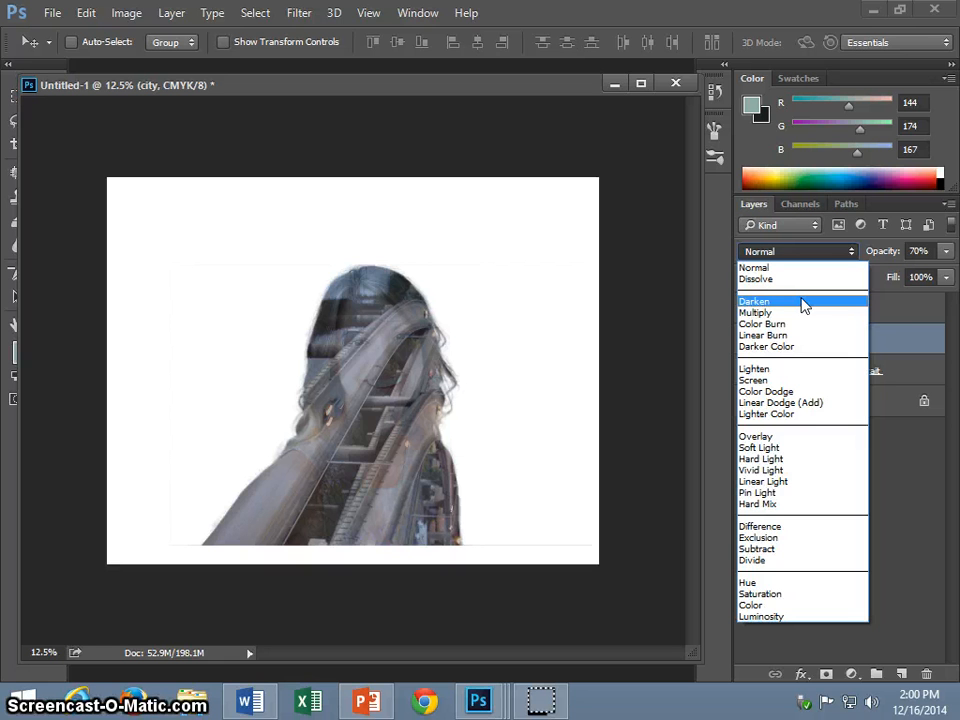
pyautogui.click(803, 303)
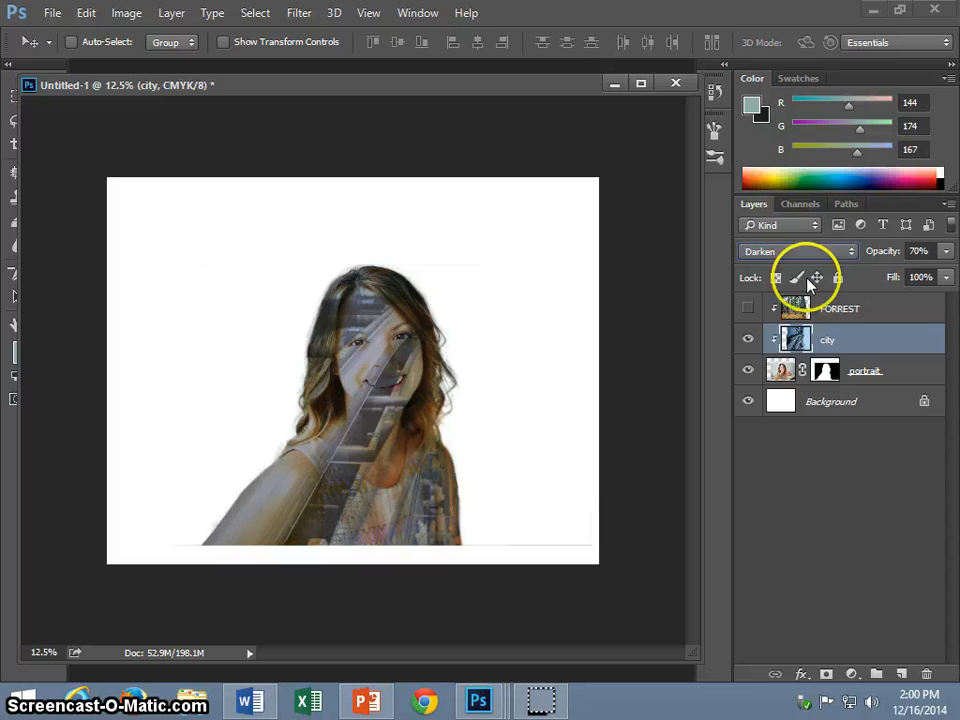
pyautogui.click(810, 257)
pyautogui.click(800, 304)
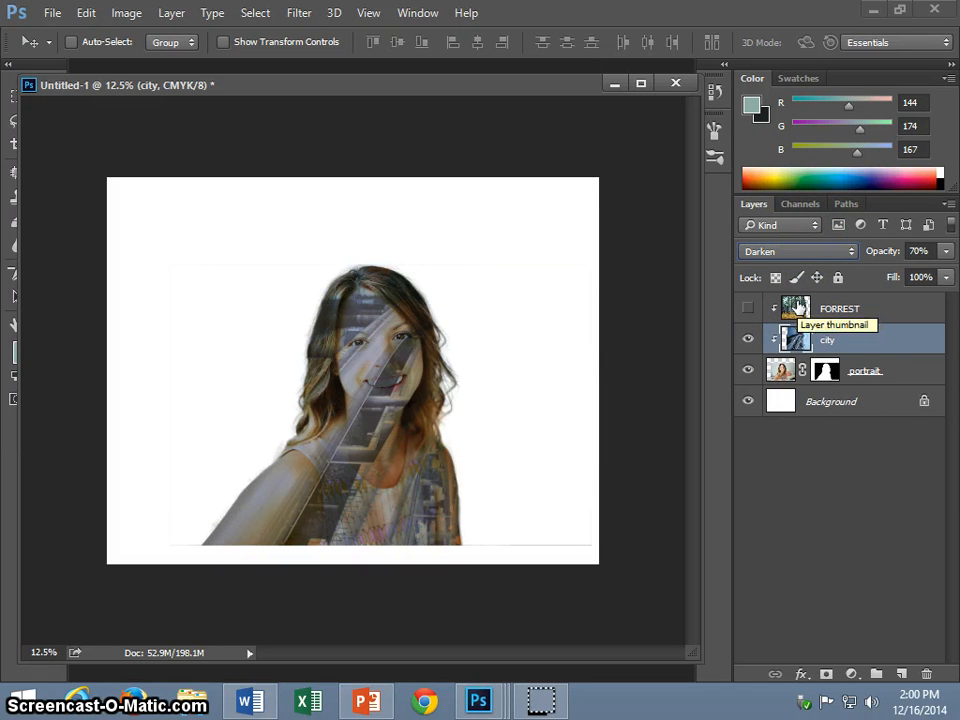
# Cycle the city layer's blend mode forward through Lighten to Color Dodge and raise its opacity to 96%.
pyautogui.hotkey('shift', '+')
pyautogui.hotkey('shift', '+')
pyautogui.hotkey('shift', '+')
pyautogui.hotkey('shift', '+')
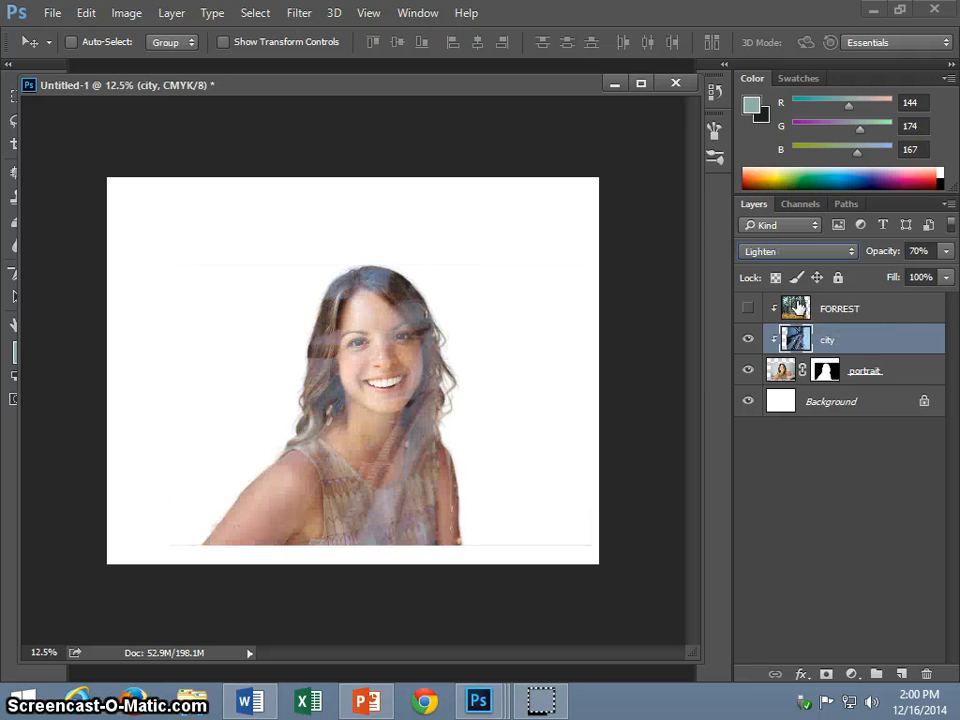
pyautogui.hotkey('shift', '+')
pyautogui.hotkey('shift', '+')
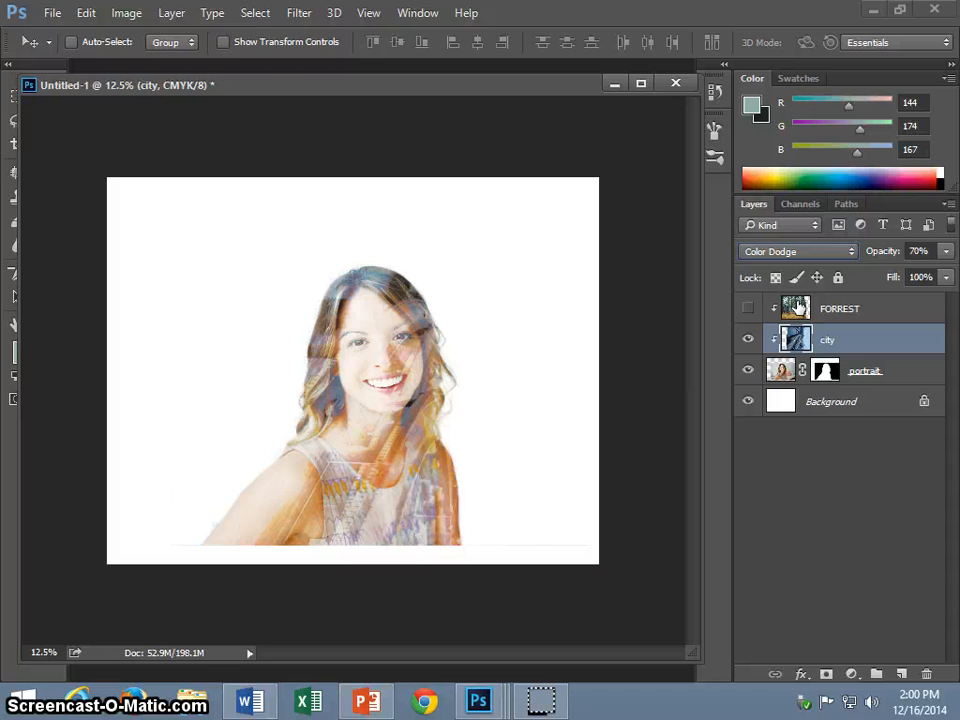
pyautogui.click(946, 251)
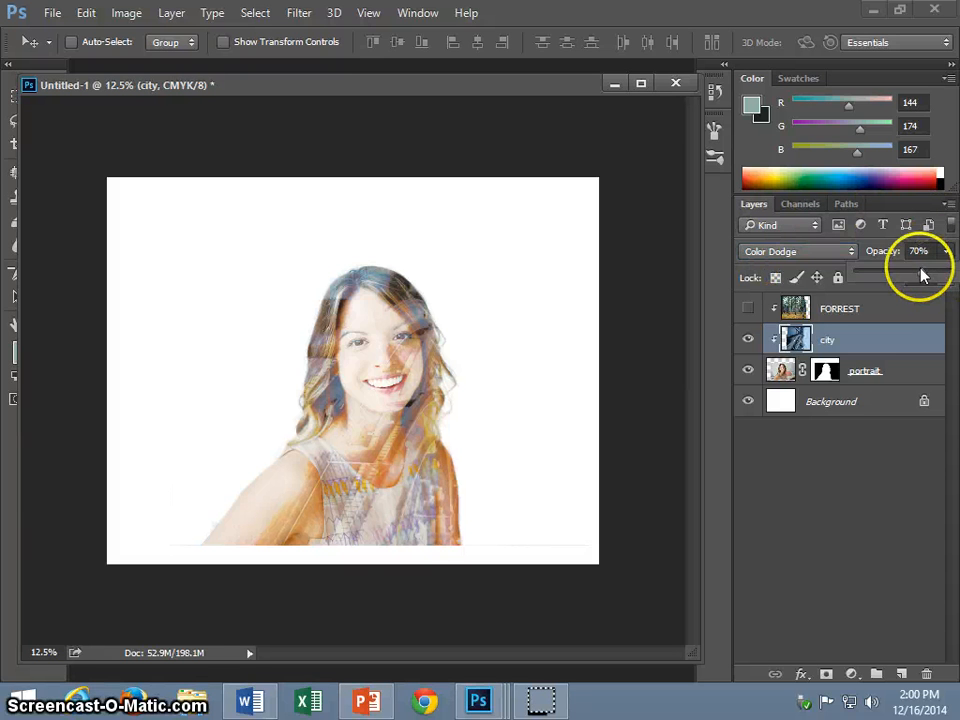
pyautogui.moveTo(922, 277)
pyautogui.mouseDown()
pyautogui.moveTo(889, 311)
pyautogui.moveTo(754, 392)
pyautogui.moveTo(846, 360)
pyautogui.moveTo(762, 330)
pyautogui.moveTo(786, 316)
pyautogui.moveTo(836, 212)
pyautogui.mouseUp()
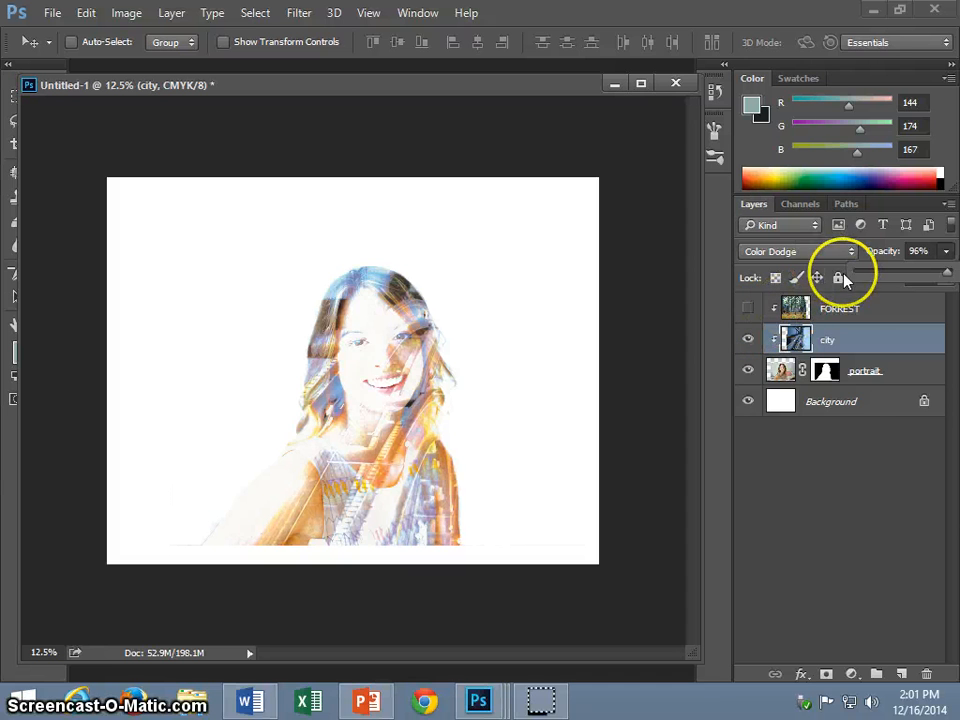
# Try the blend modes that follow Color Dodge on the city layer, from Linear Dodge (Add) through Soft Light to Linear Light.
pyautogui.click(828, 251)
pyautogui.click(800, 391)
pyautogui.press('Down')
pyautogui.press('Down')
pyautogui.press('Down')
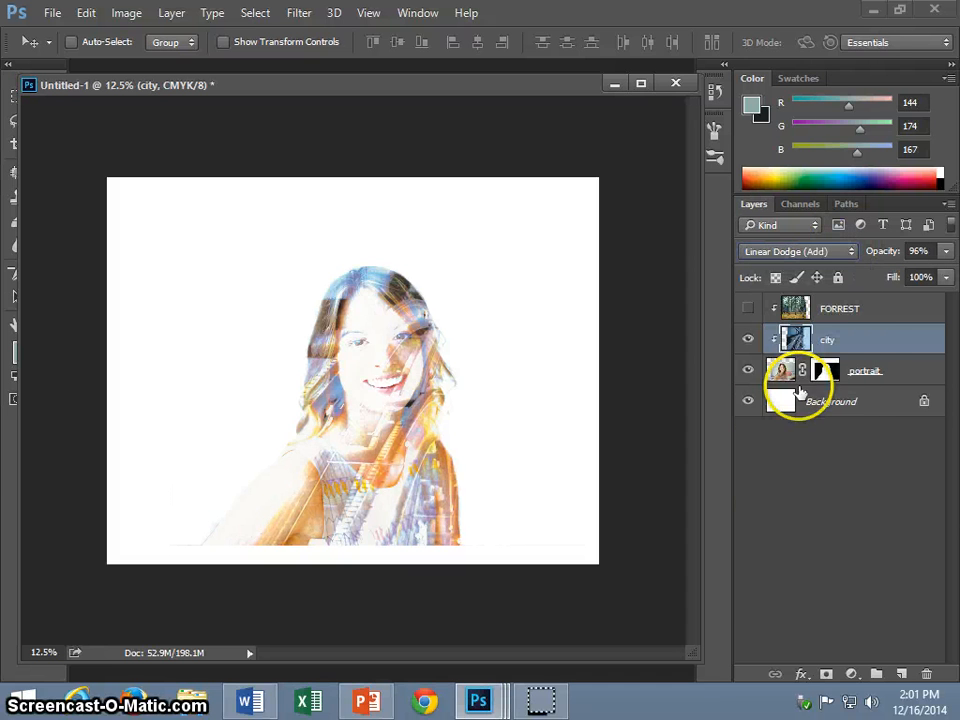
pyautogui.press('Down')
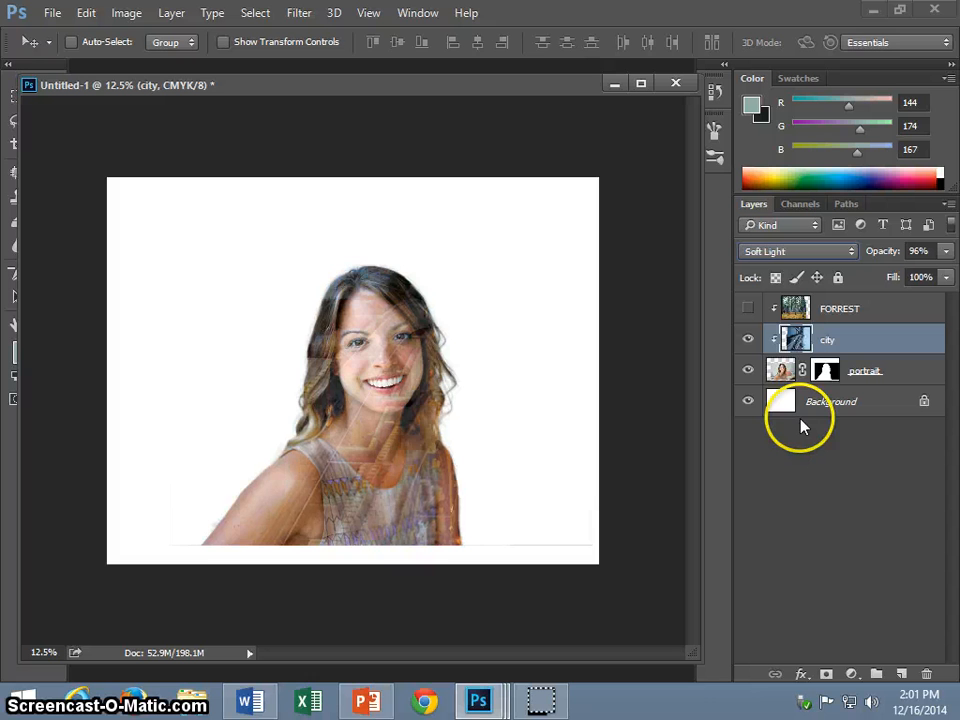
pyautogui.press('Down')
pyautogui.press('Down')
pyautogui.press('Down')
pyautogui.press('Down')
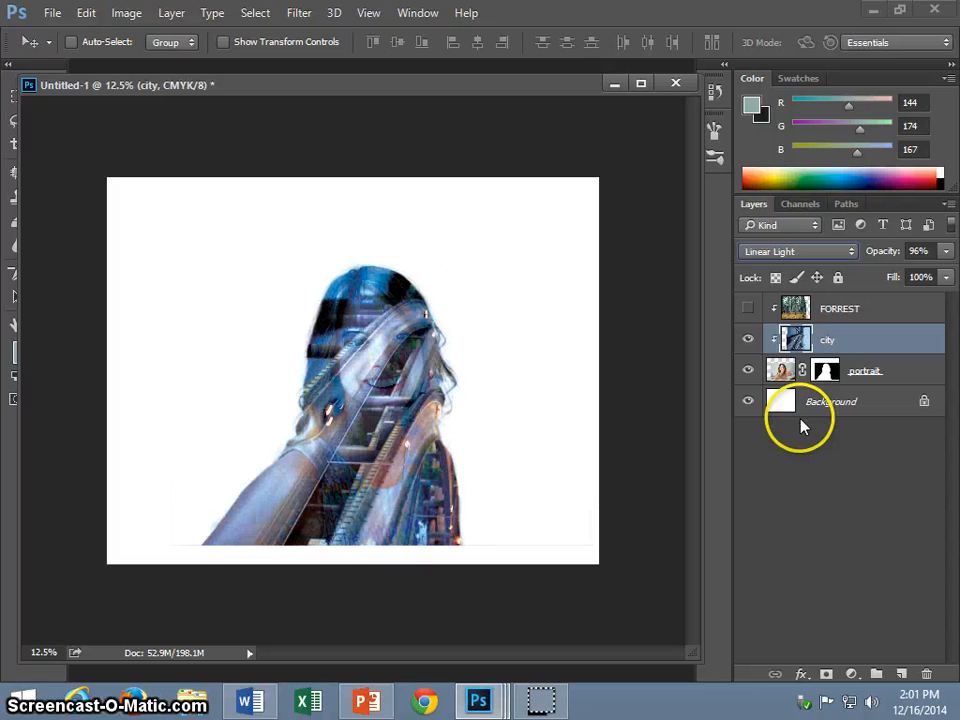
# Compare the city layer's blend modes around Linear Light, going back to Hard Light.
pyautogui.press('Down')
pyautogui.press('Up')
pyautogui.press('Up')
pyautogui.press('Up')
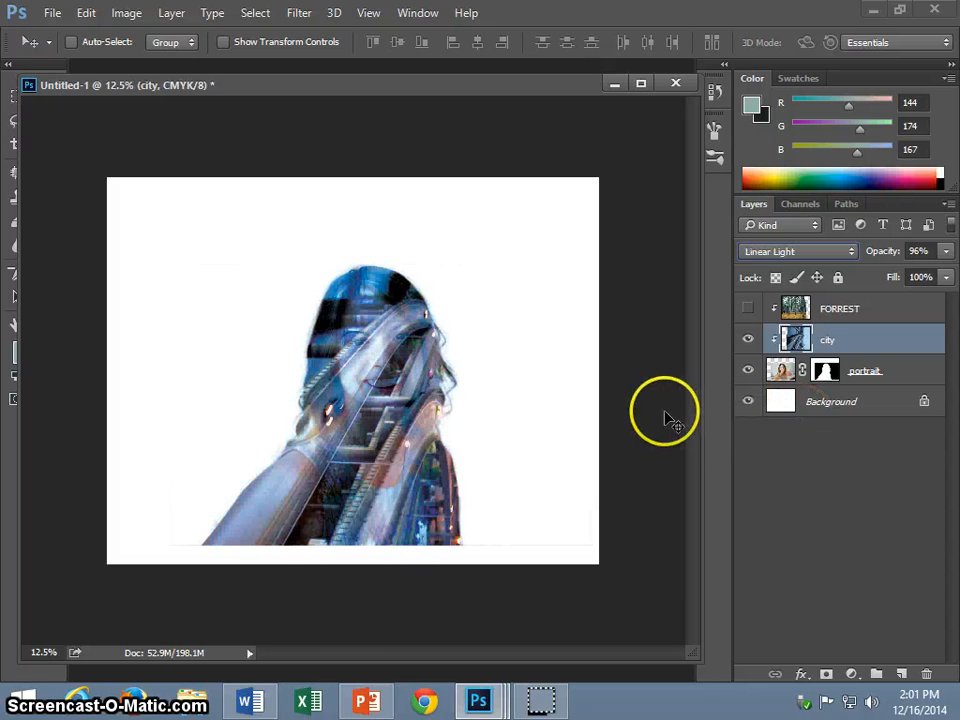
pyautogui.press('Up')
pyautogui.press('Up')
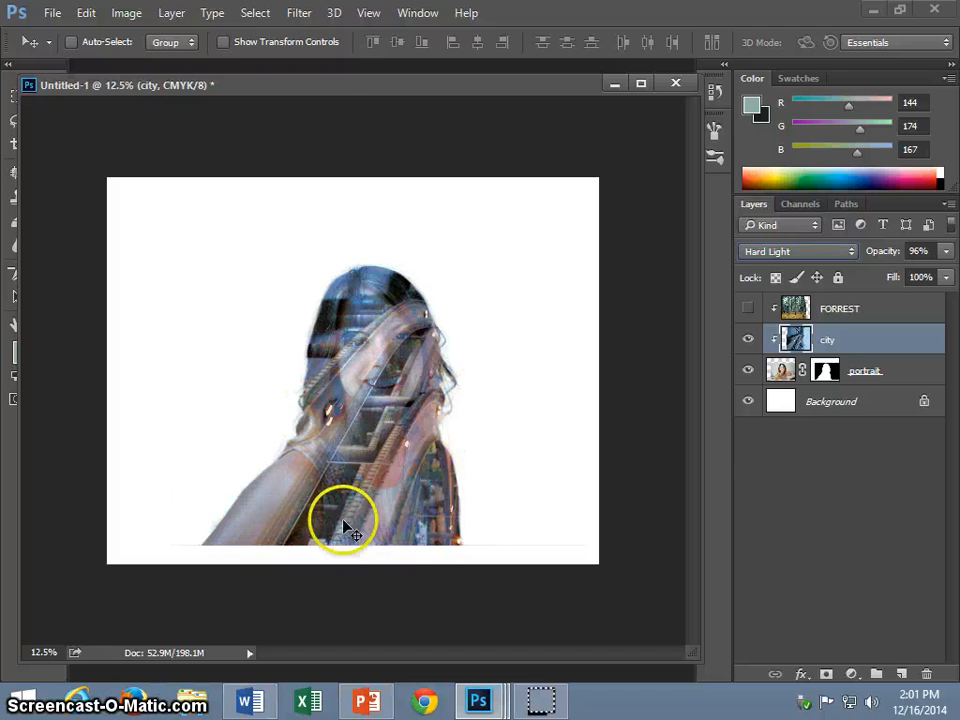
# Cycle the city layer's blend mode backward through Linear Dodge (Add) and Color Dodge to Darker Color.
pyautogui.press('Down')
pyautogui.press('Up')
pyautogui.press('Up')
pyautogui.press('Up')
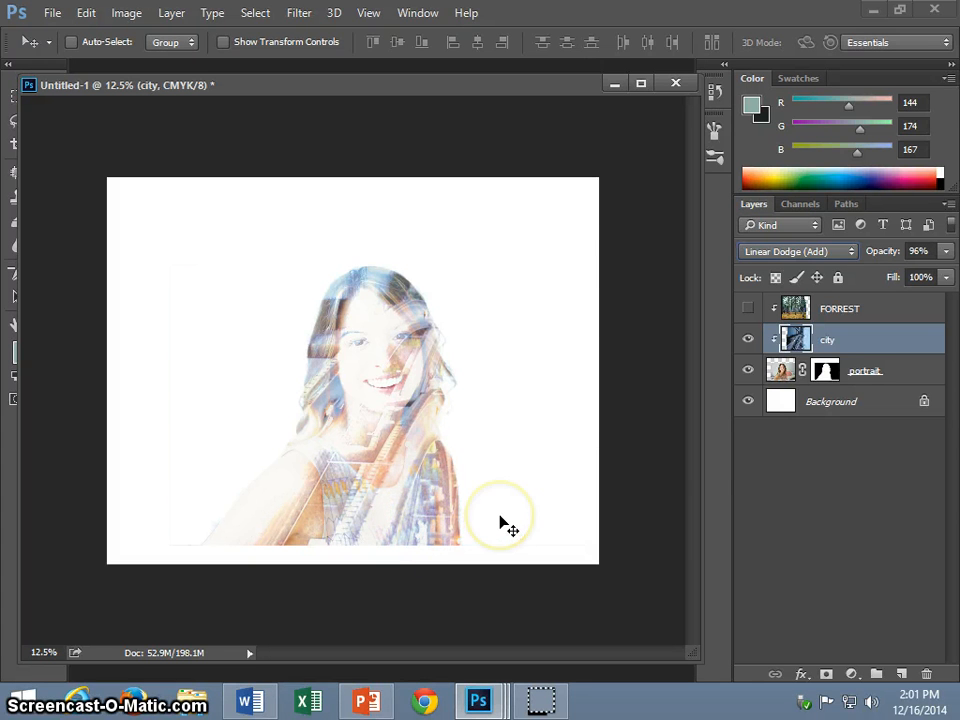
pyautogui.press('Up')
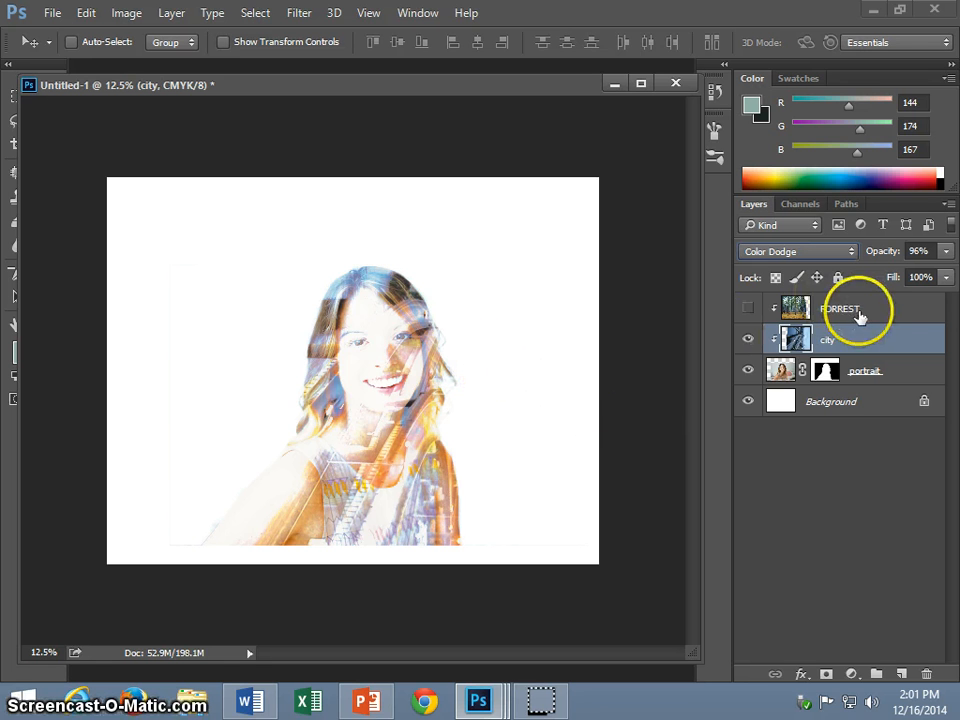
pyautogui.press('Up')
pyautogui.press('Up')
pyautogui.press('Up')
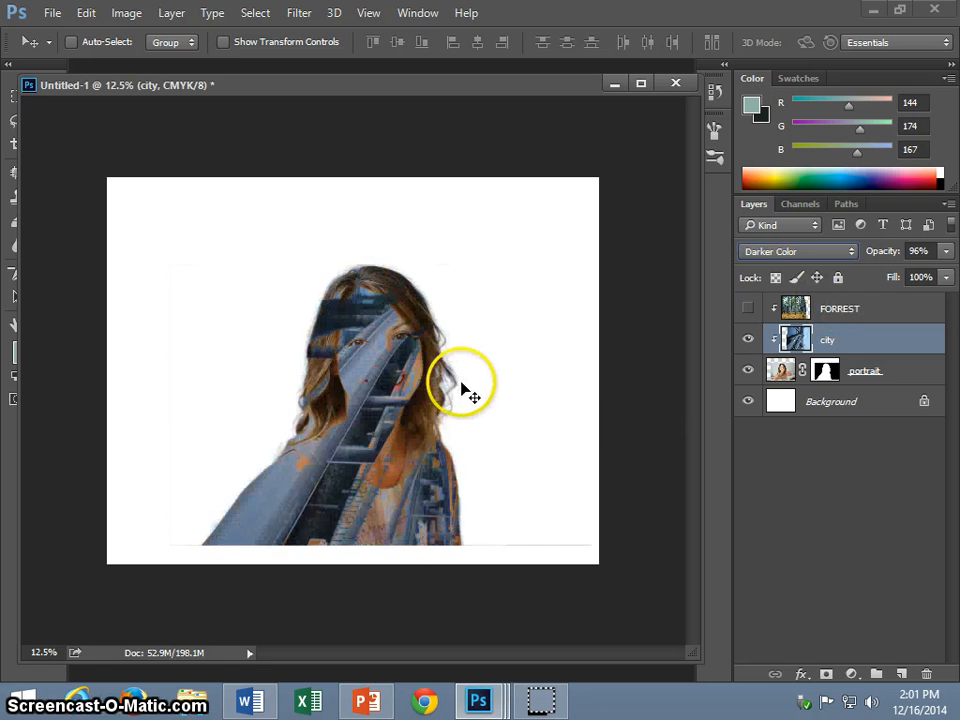
# Set the city layer's blend mode to Lighten.
pyautogui.press('Down')
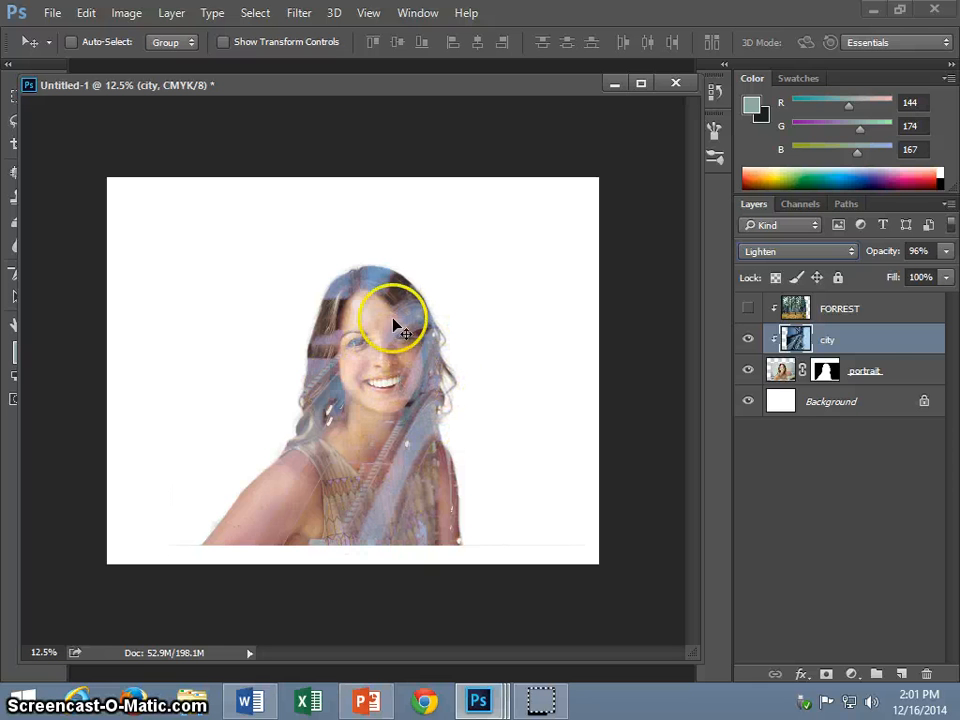
pyautogui.moveTo(395, 325); pyautogui.dragTo(393, 385)
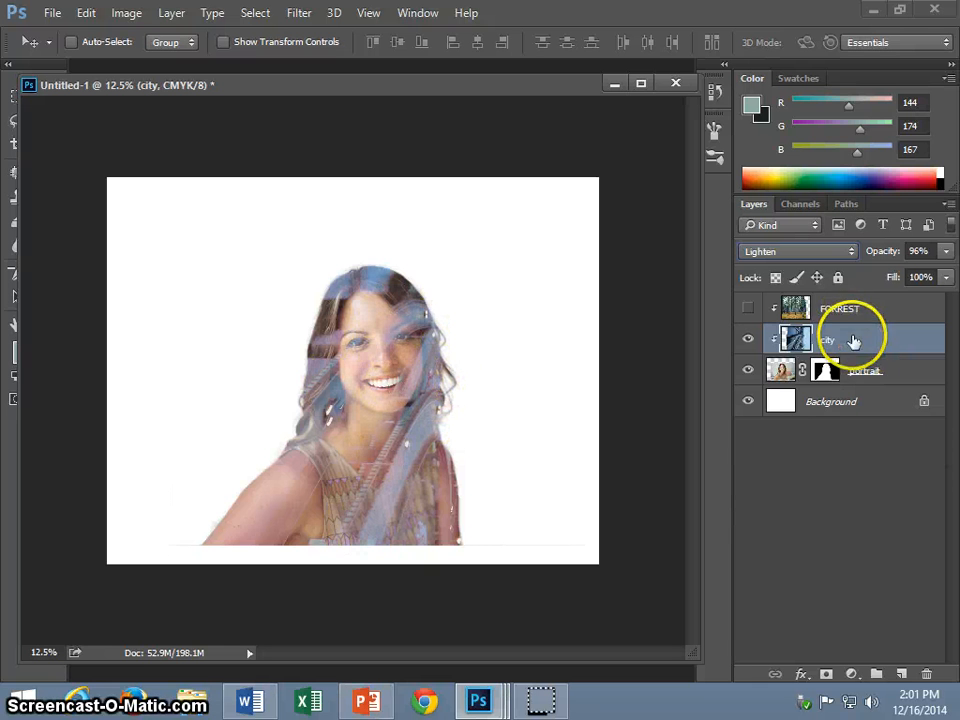
# Show the FORREST layer and raise its opacity to 100%.
pyautogui.click(828, 303)
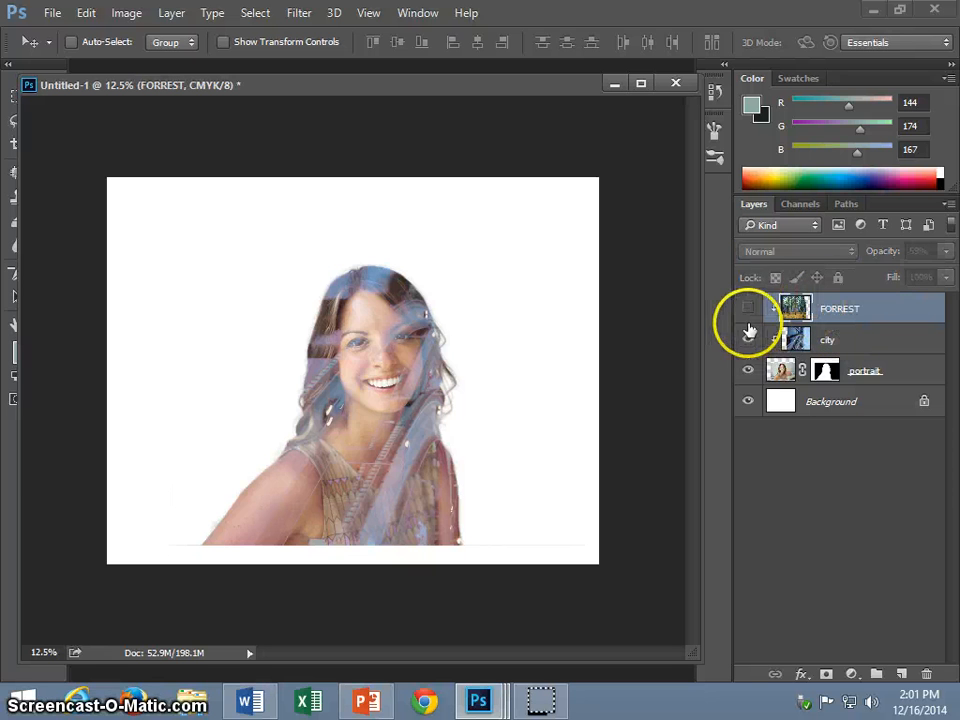
pyautogui.click(748, 310)
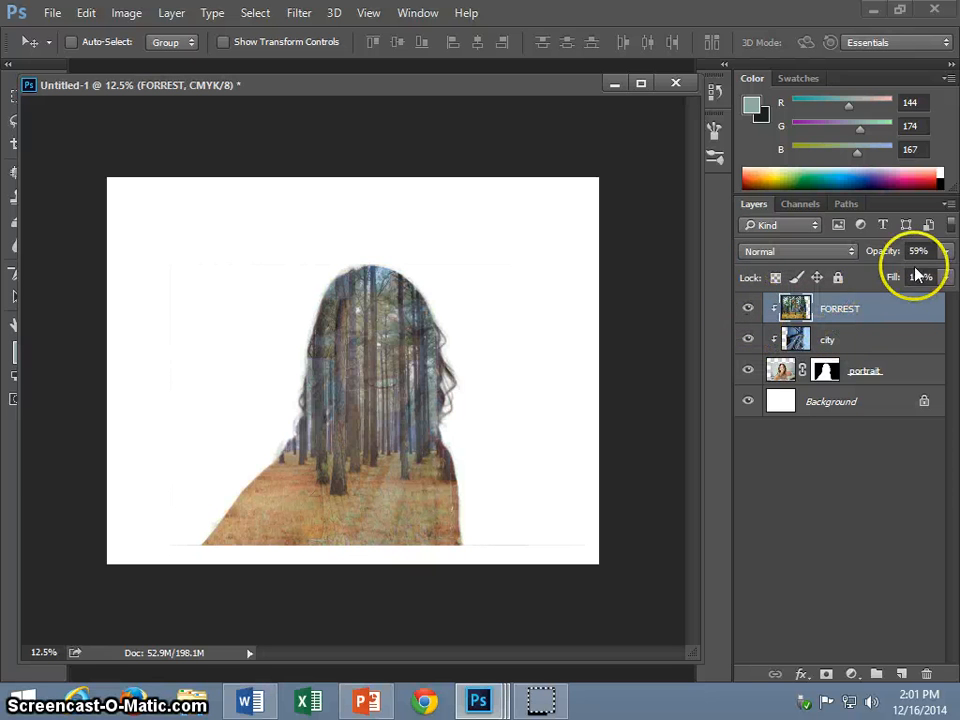
pyautogui.click(946, 253)
pyautogui.moveTo(916, 279); pyautogui.dragTo(944, 279)
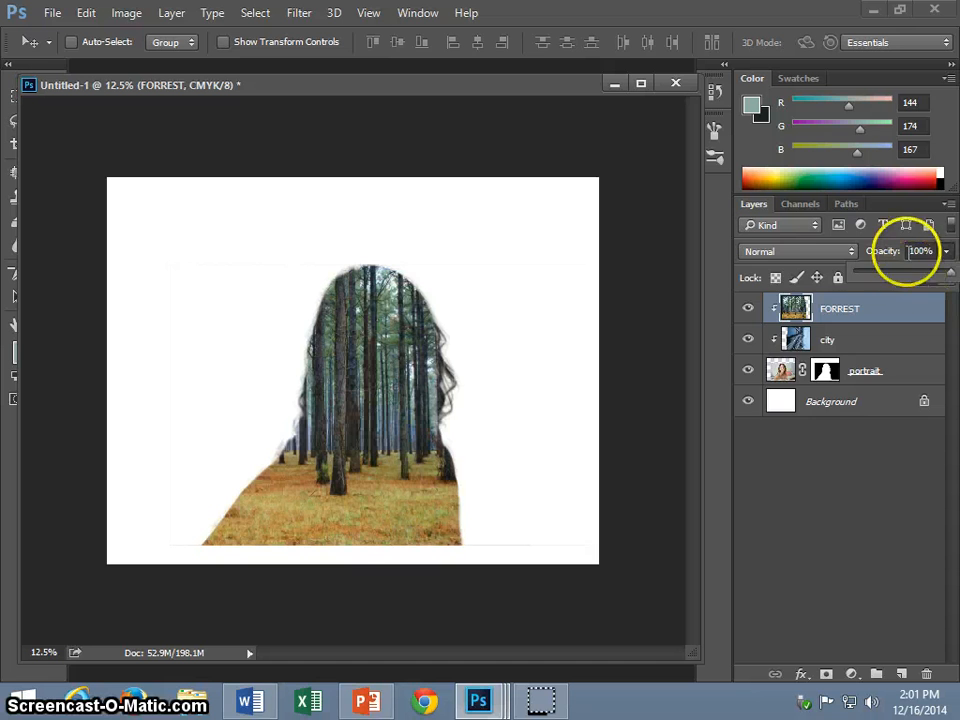
# Cycle the FORREST layer's blend mode from Darken through Screen and Lighter Color to Overlay.
pyautogui.click(815, 251)
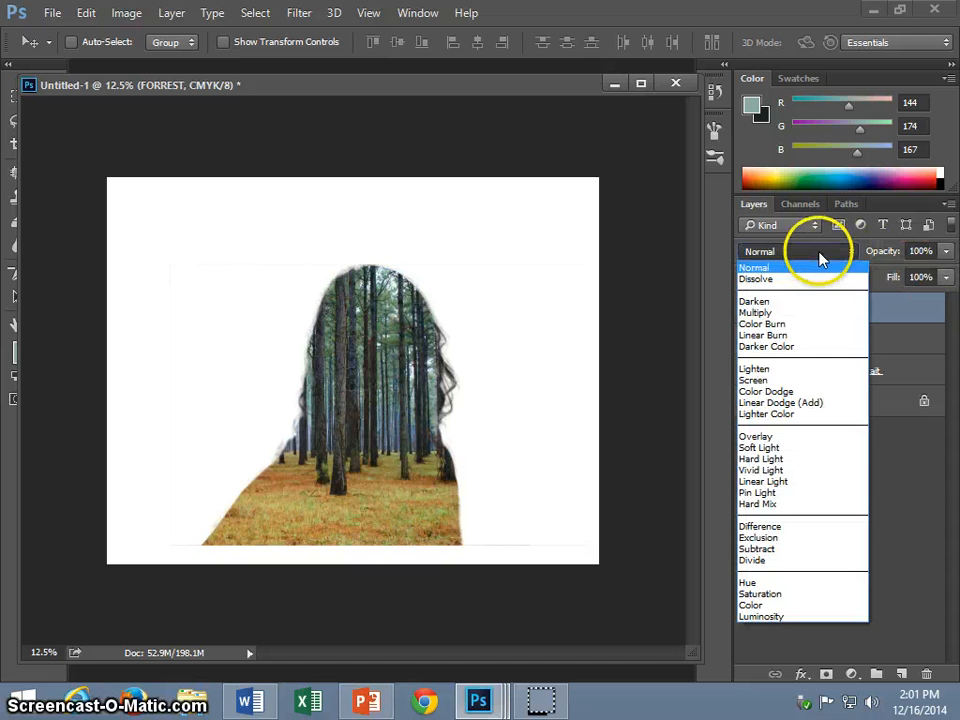
pyautogui.click(789, 301)
pyautogui.press('Down')
pyautogui.press('Down')
pyautogui.press('Down')
pyautogui.press('Down')
pyautogui.press('Down')
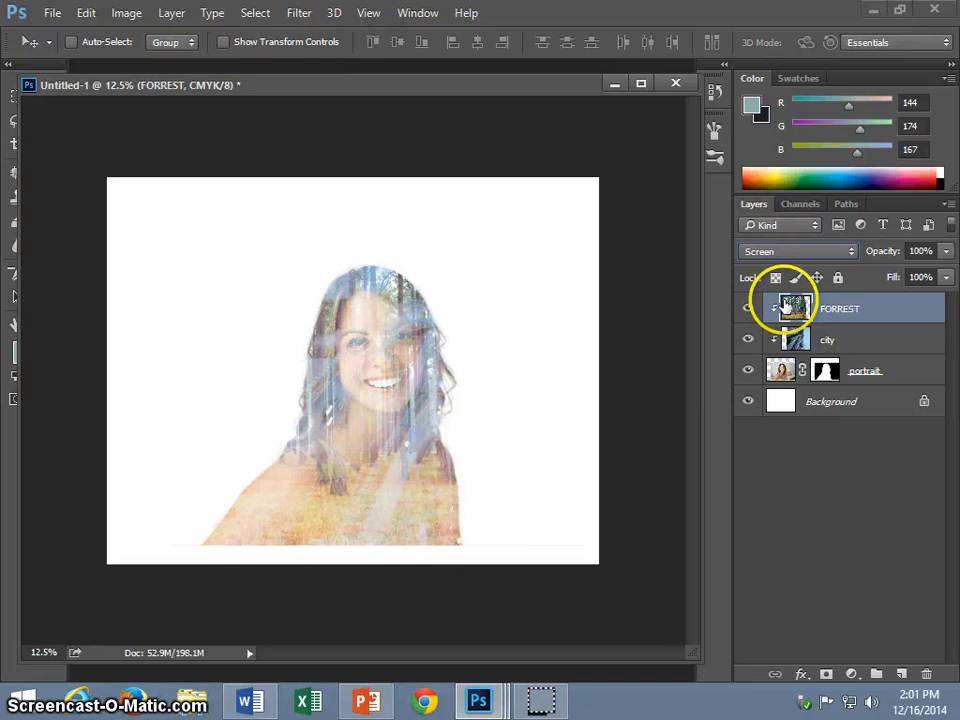
pyautogui.press('Down')
pyautogui.press('Down')
pyautogui.press('Down')
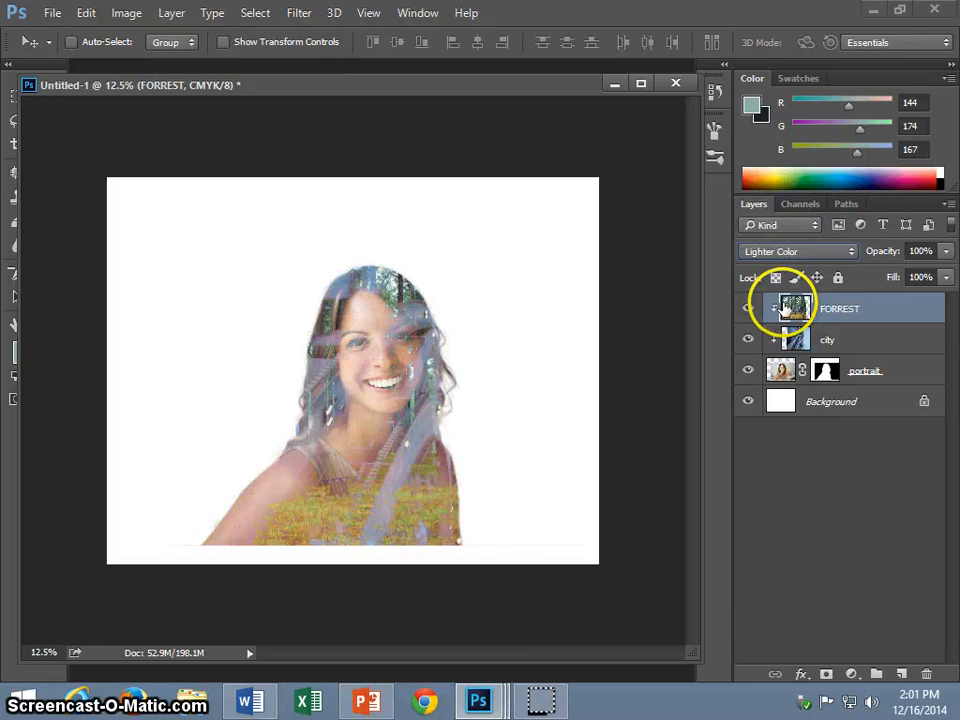
pyautogui.press('Down')
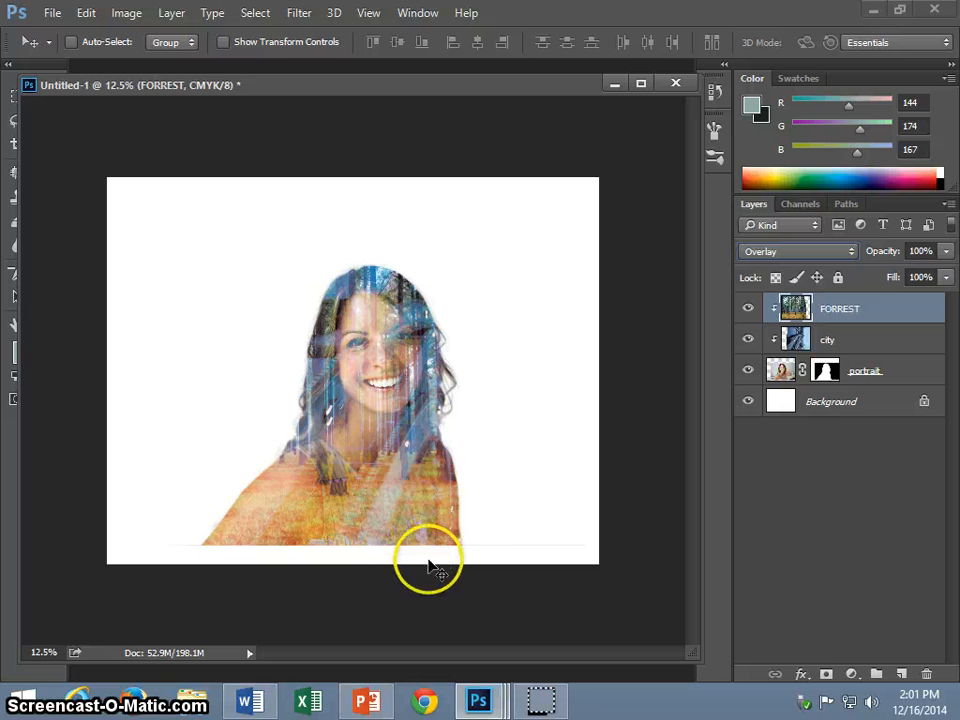
# Compare Soft Light and Hard Light on the FORREST layer, going back to Overlay.
pyautogui.press('Down')
pyautogui.press('Up')
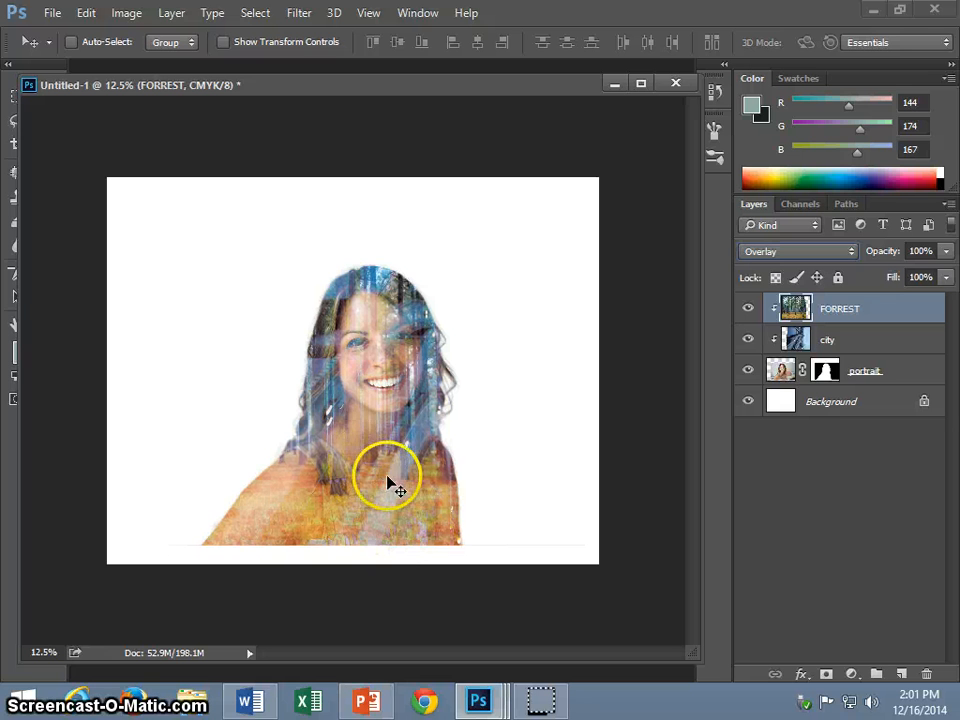
pyautogui.press('Down')
pyautogui.press('Down')
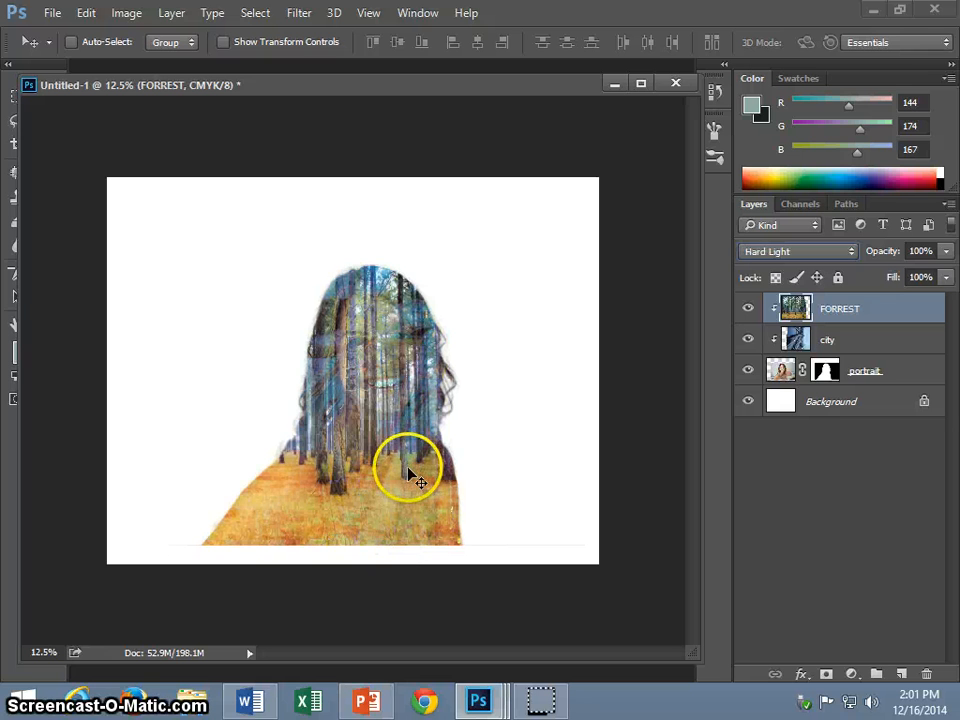
pyautogui.press('Up')
pyautogui.press('Up')
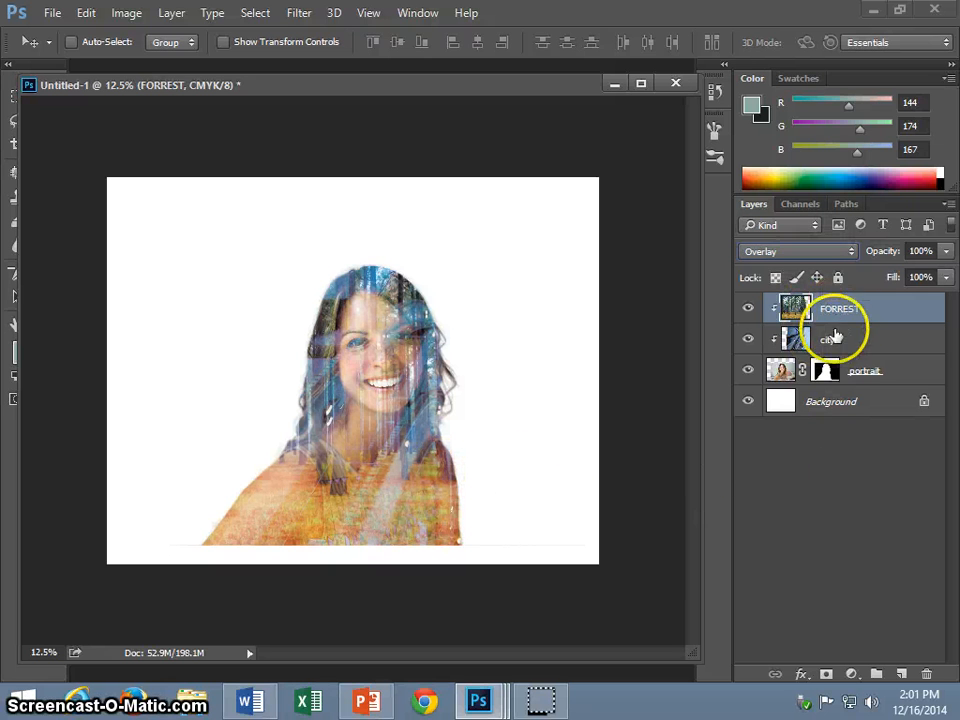
# Add a new empty layer directly above the white Background layer.
pyautogui.click(830, 338)
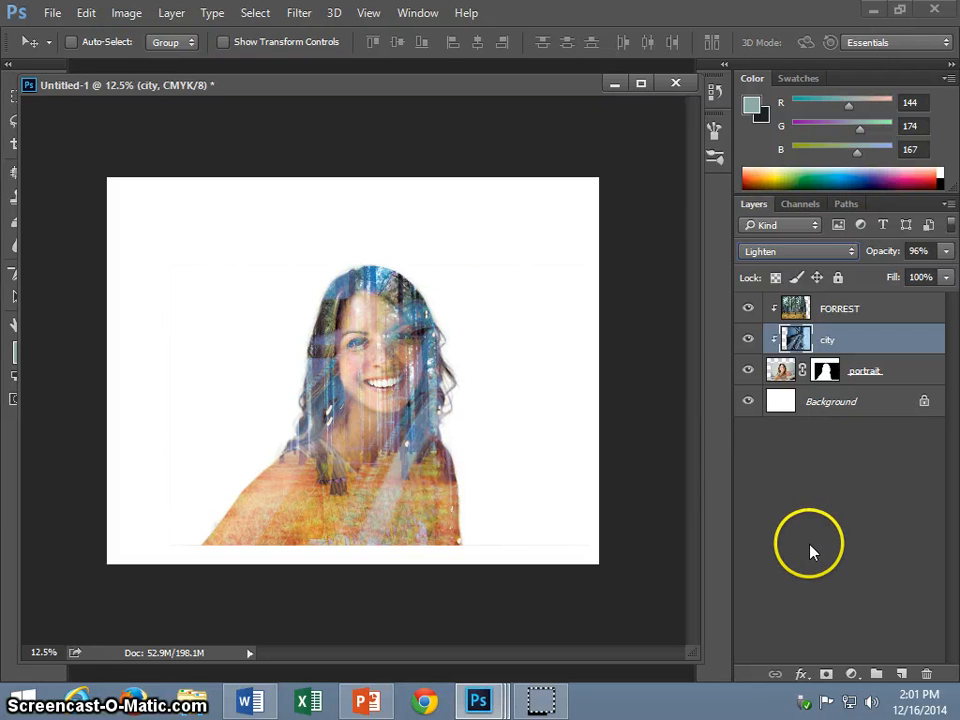
pyautogui.click(811, 505)
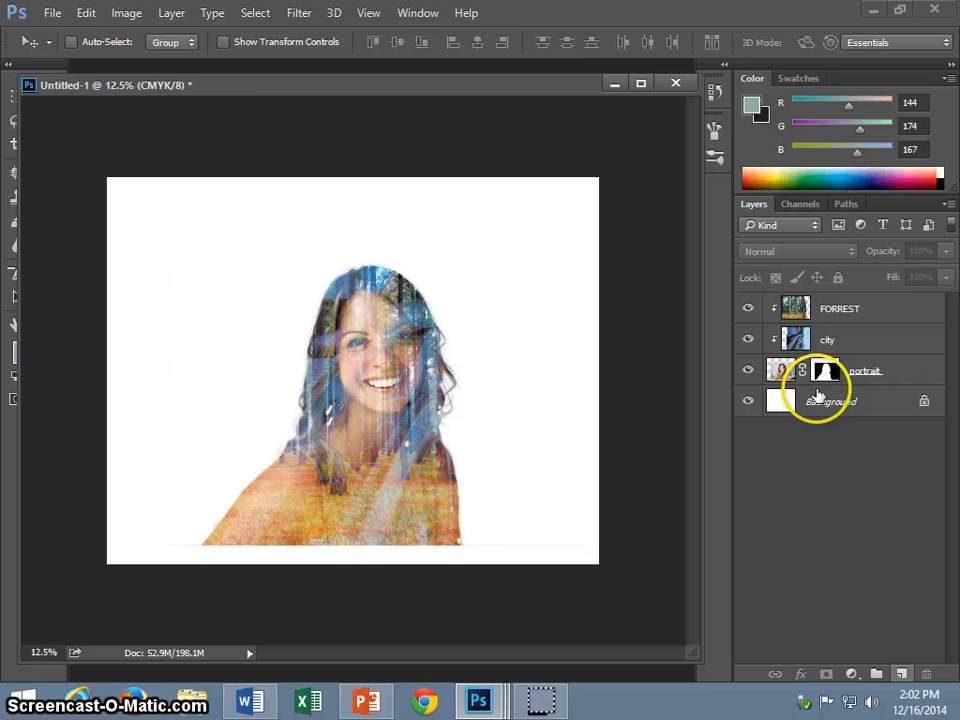
pyautogui.click(810, 399)
pyautogui.click(901, 674)
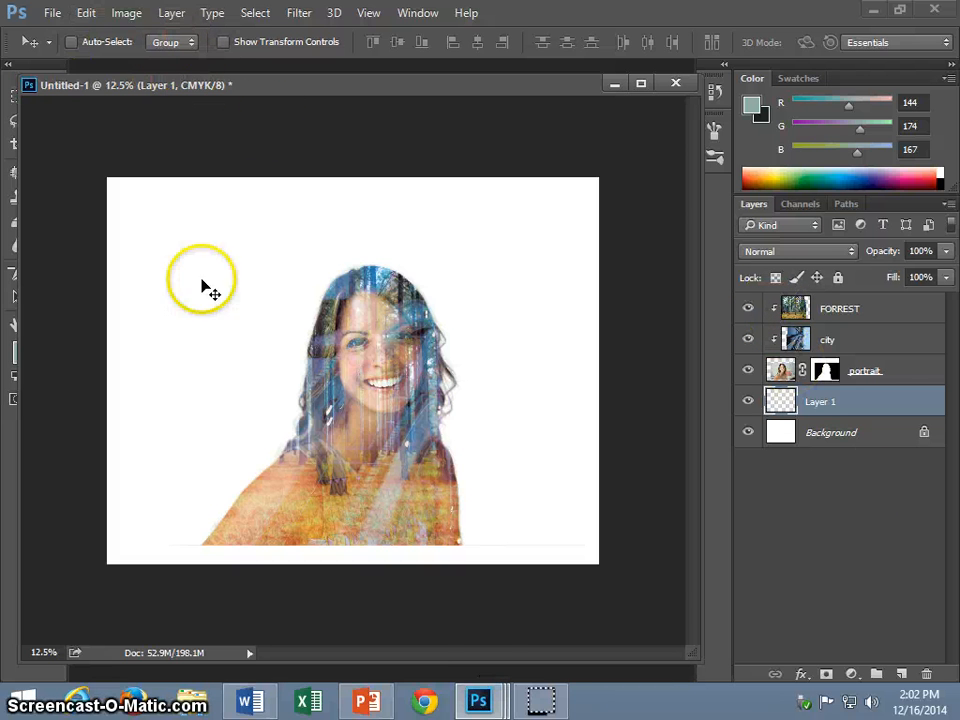
# Copy the forrest1.jpg image into the composite beneath the portrait layer, minimize its window and return to the composite.
pyautogui.moveTo(465, 695)
pyautogui.click(618, 617)
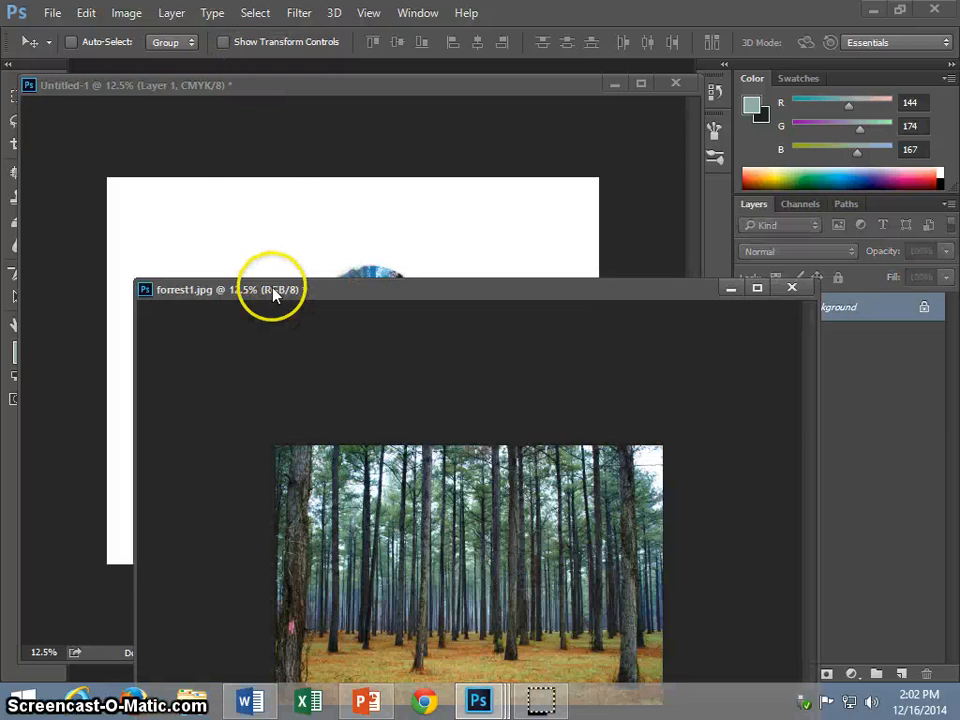
pyautogui.moveTo(275, 290); pyautogui.dragTo(501, 139)
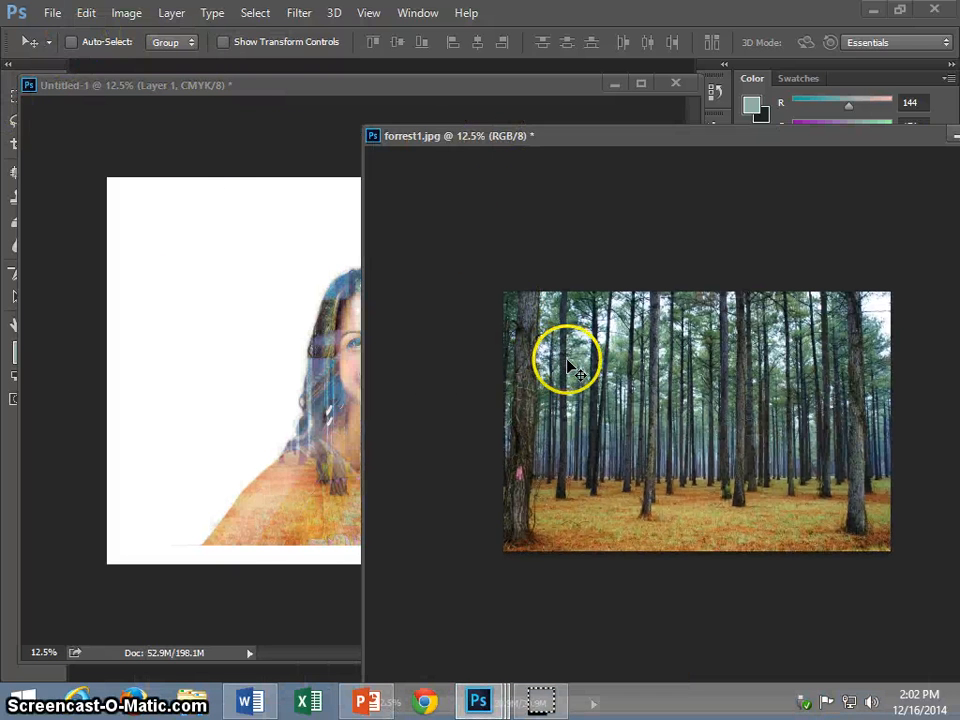
pyautogui.moveTo(561, 354); pyautogui.dragTo(190, 358)
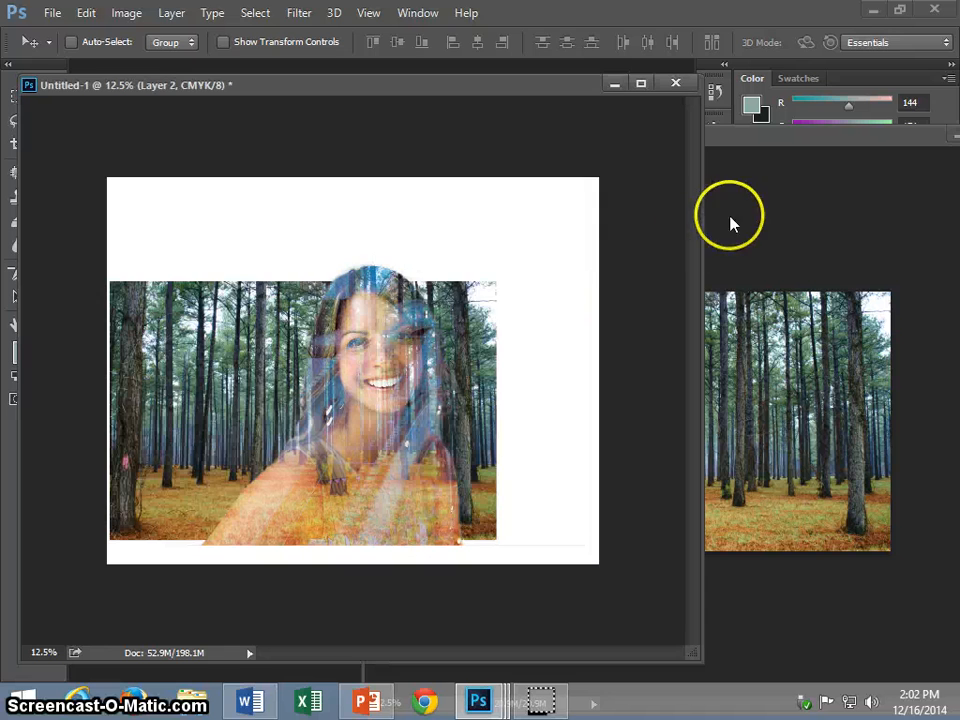
pyautogui.moveTo(851, 135); pyautogui.dragTo(671, 221)
pyautogui.click(780, 222)
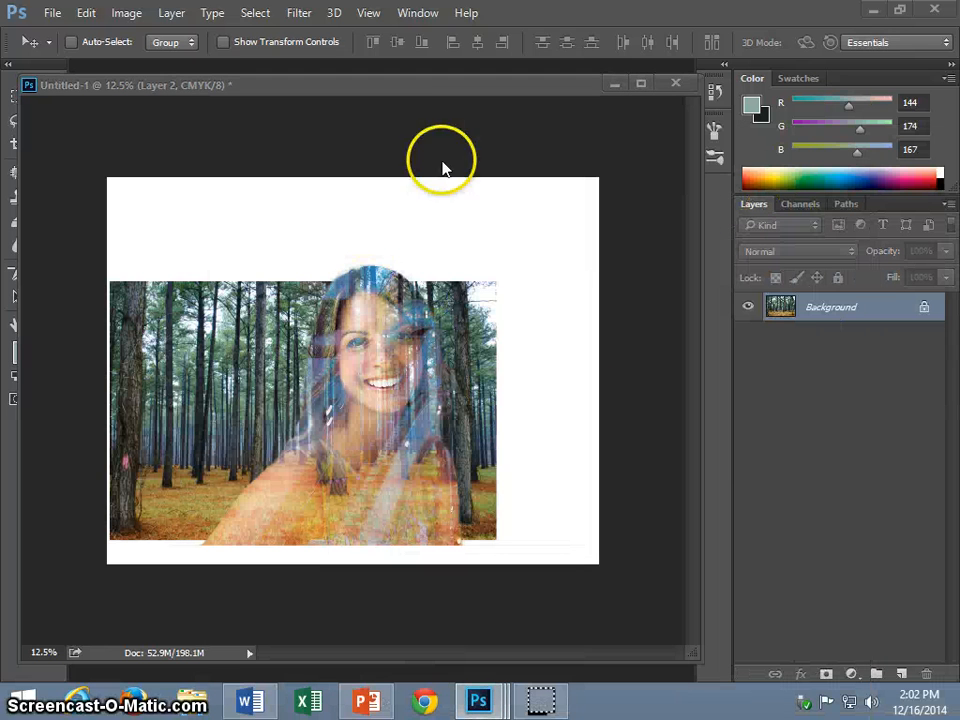
pyautogui.click(454, 90)
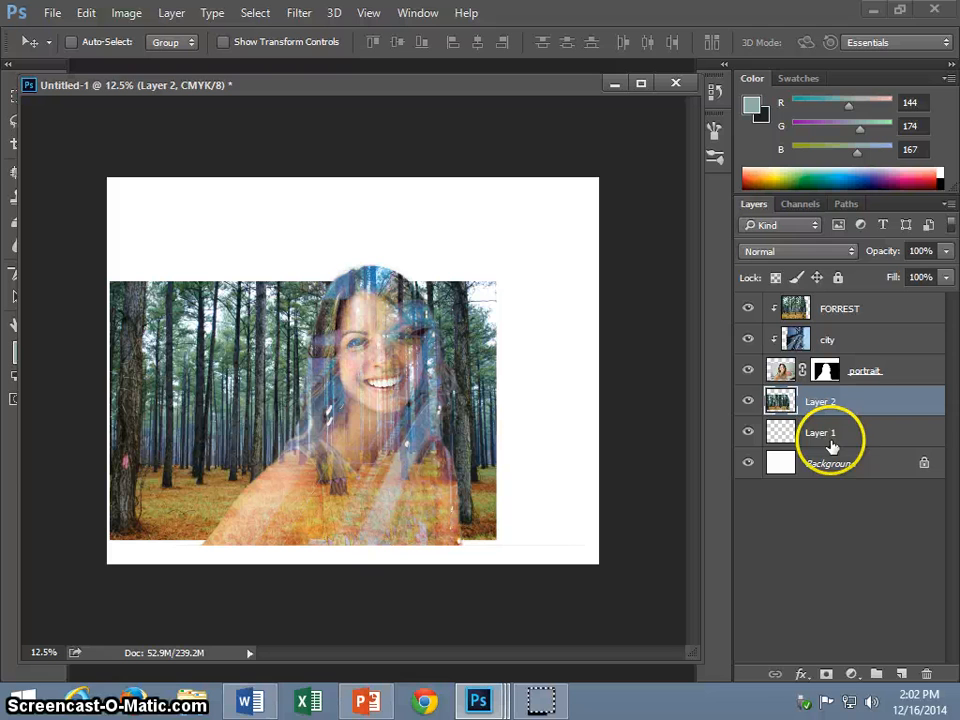
# Delete the empty Layer 1 and rename the newly added forest layer BACKGROUND.
pyautogui.click(831, 445)
pyautogui.press('Delete')
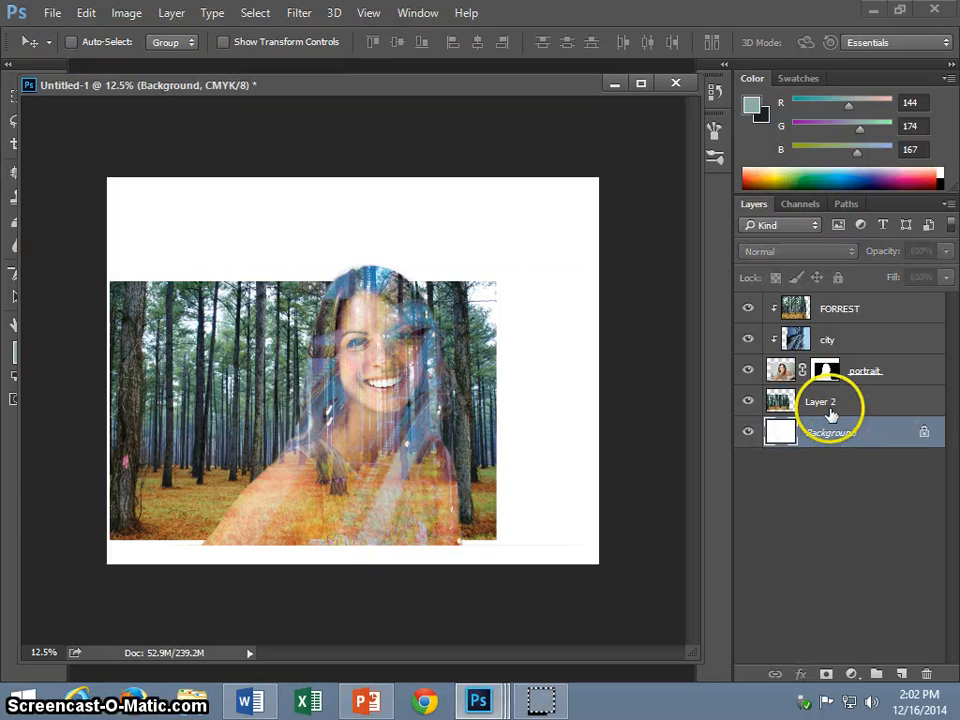
pyautogui.doubleClick(830, 410)
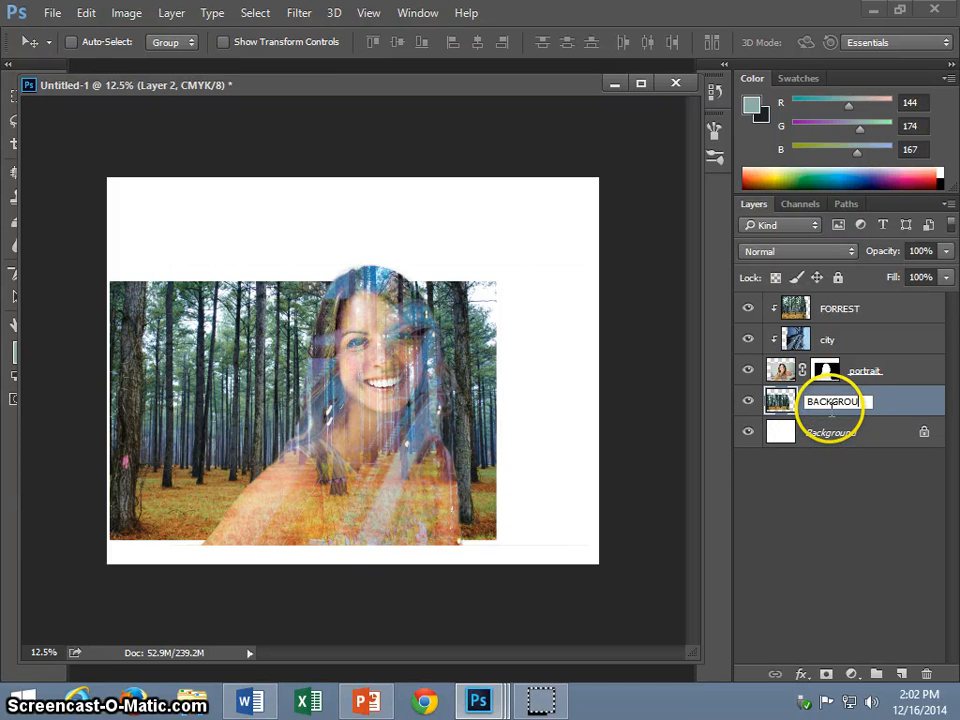
pyautogui.write('BACKGROUND')
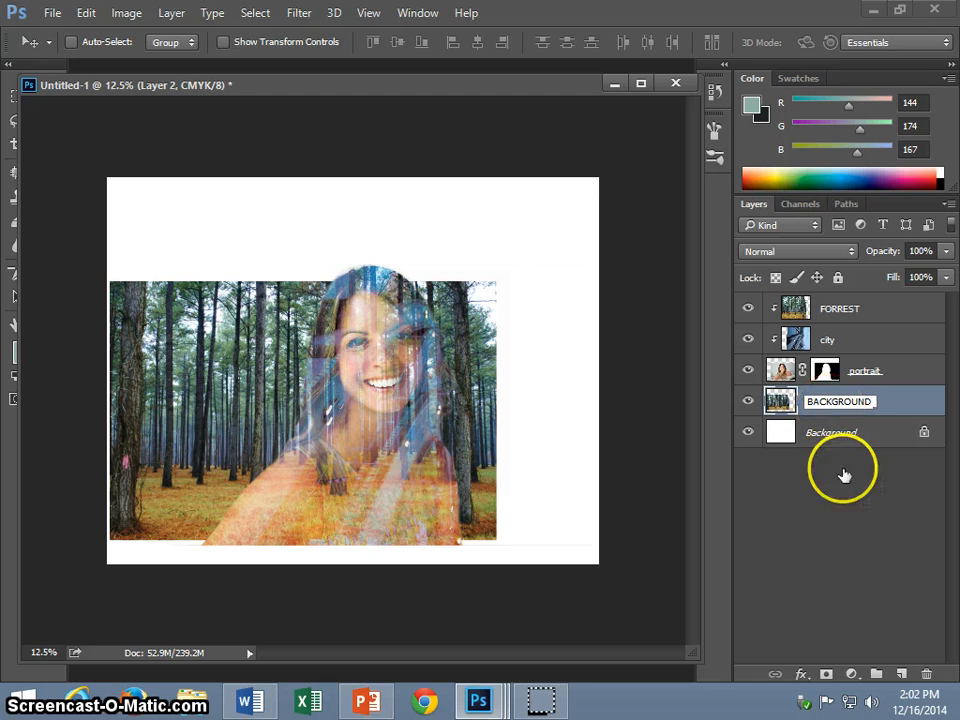
pyautogui.click(842, 471)
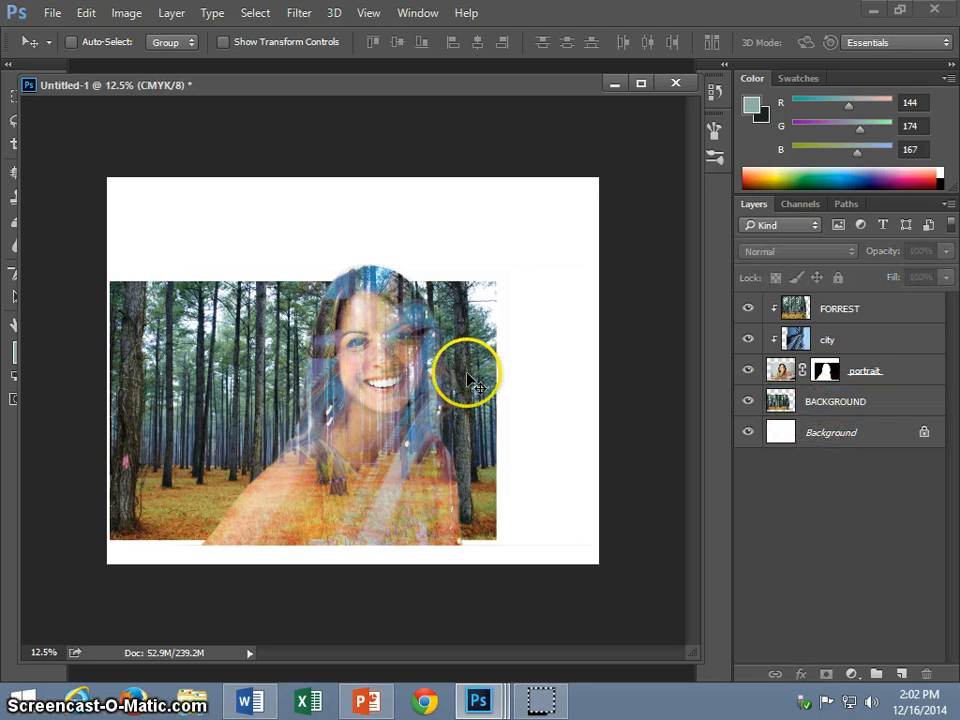
# Scale up and position the BACKGROUND forest layer with Free Transform until it covers the whole canvas.
pyautogui.click(782, 404)
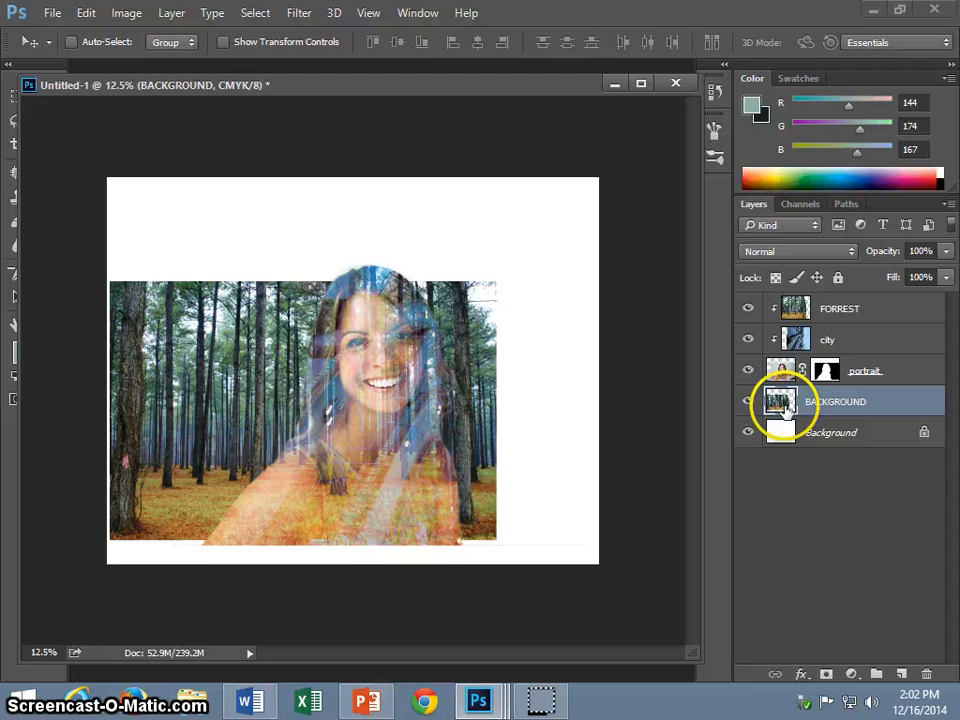
pyautogui.hotkey('ctrl', 't')
pyautogui.moveTo(497, 281); pyautogui.dragTo(645, 180)
pyautogui.moveTo(508, 497); pyautogui.dragTo(523, 497)
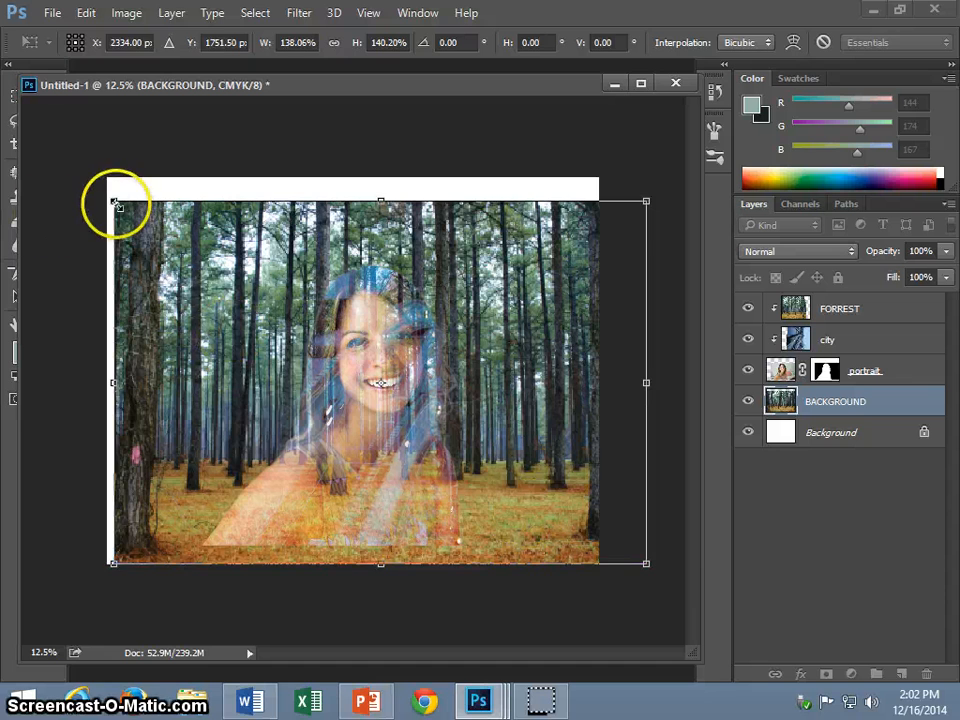
pyautogui.moveTo(115, 204); pyautogui.dragTo(70, 160)
pyautogui.press('Return')
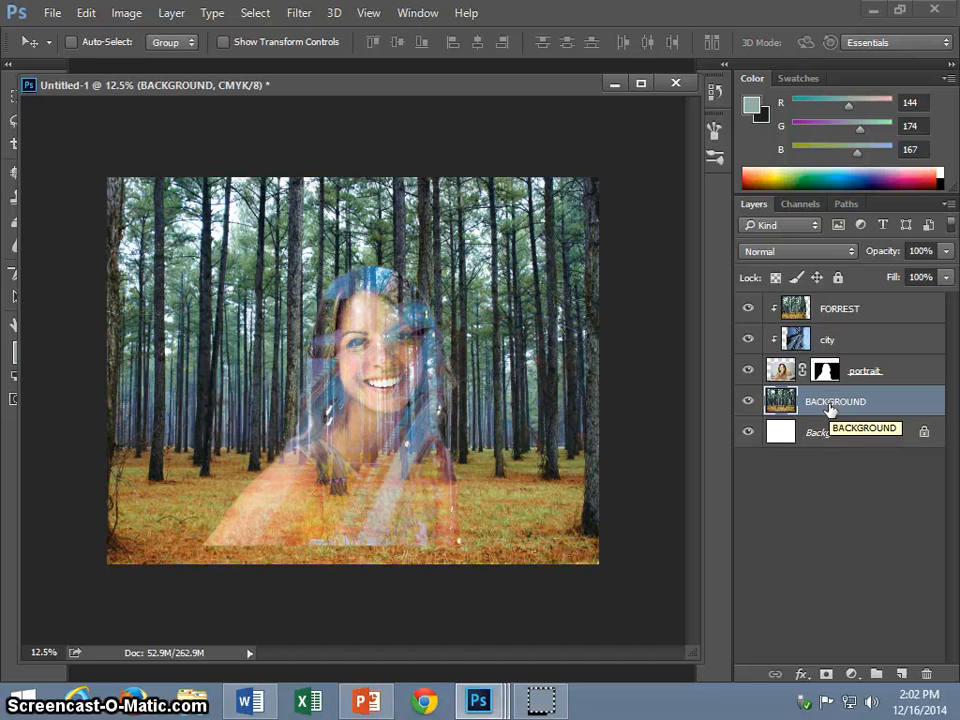
# Desaturate the BACKGROUND forest layer with a Hue/Saturation adjustment, setting Saturation to about -71.
pyautogui.click(126, 14)
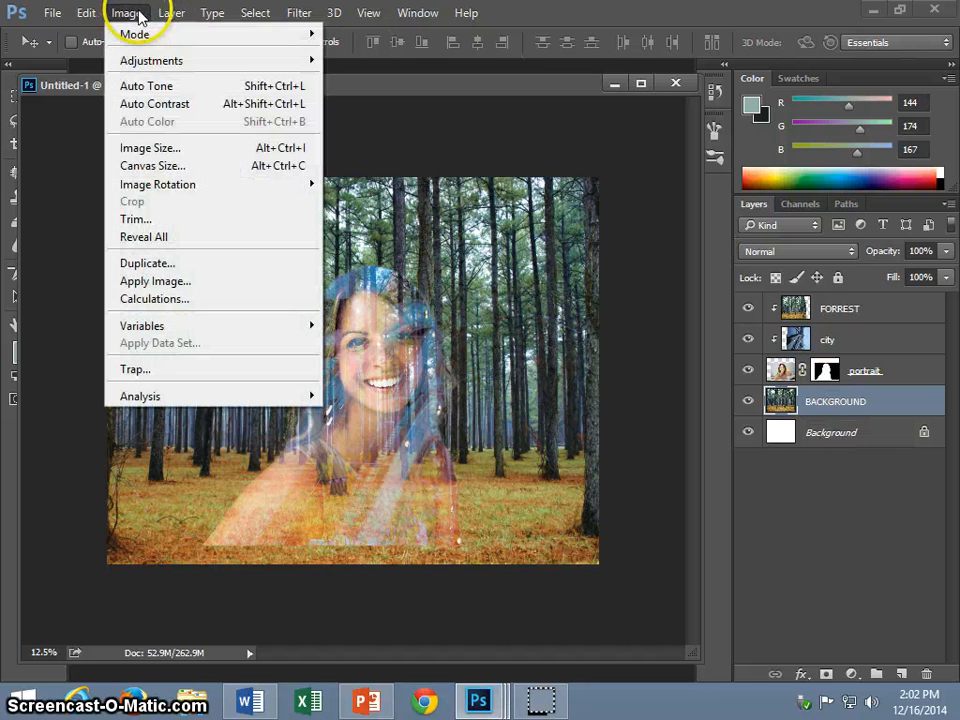
pyautogui.moveTo(157, 63)
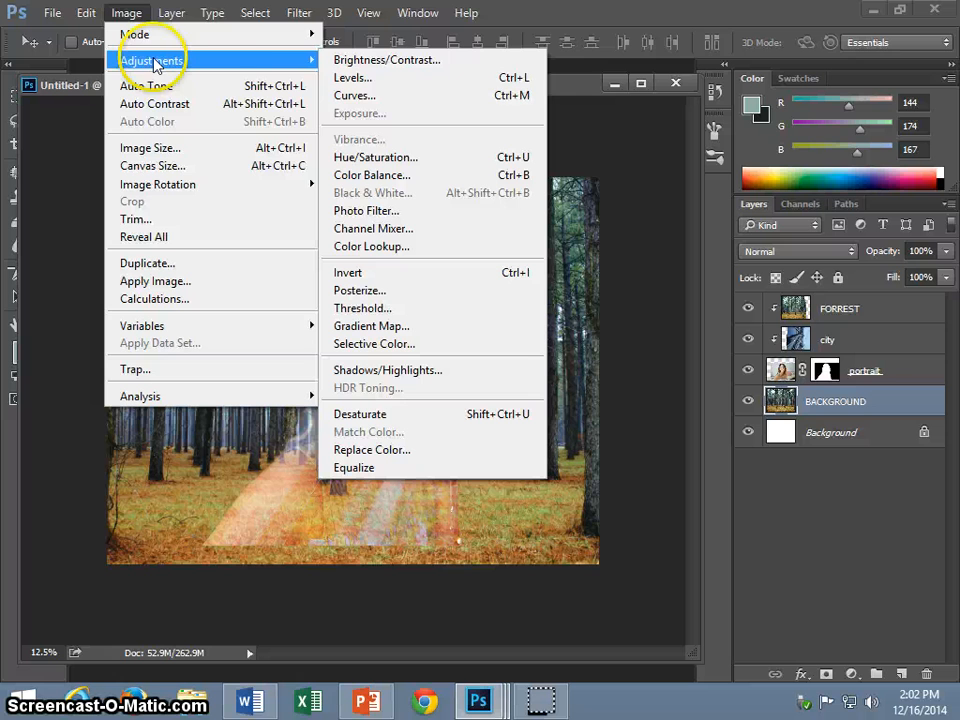
pyautogui.click(404, 160)
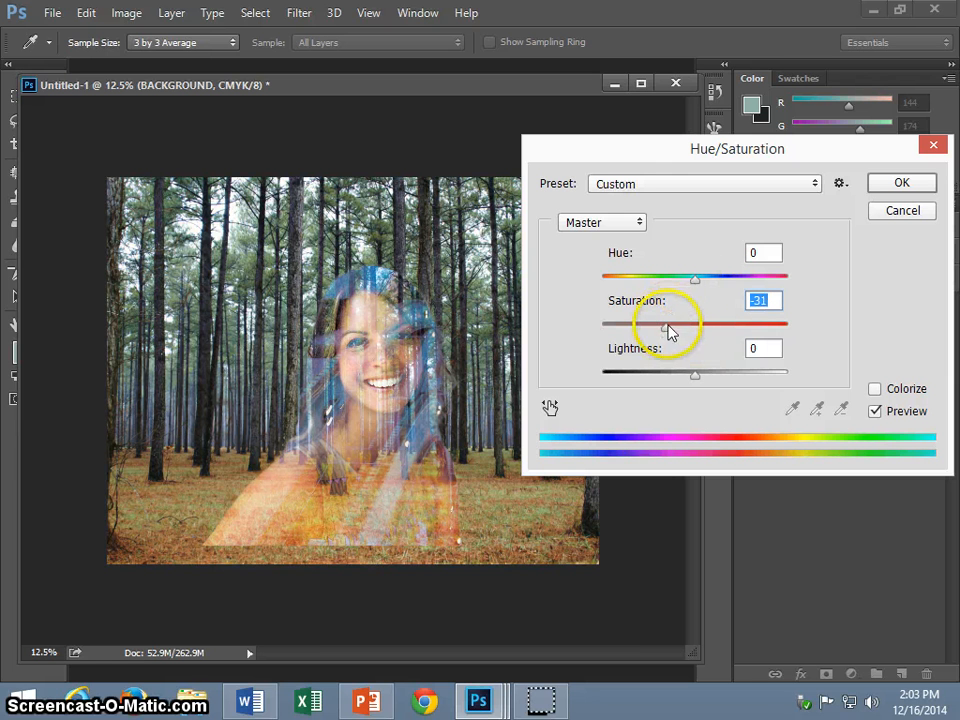
pyautogui.moveTo(642, 327); pyautogui.dragTo(621, 327)
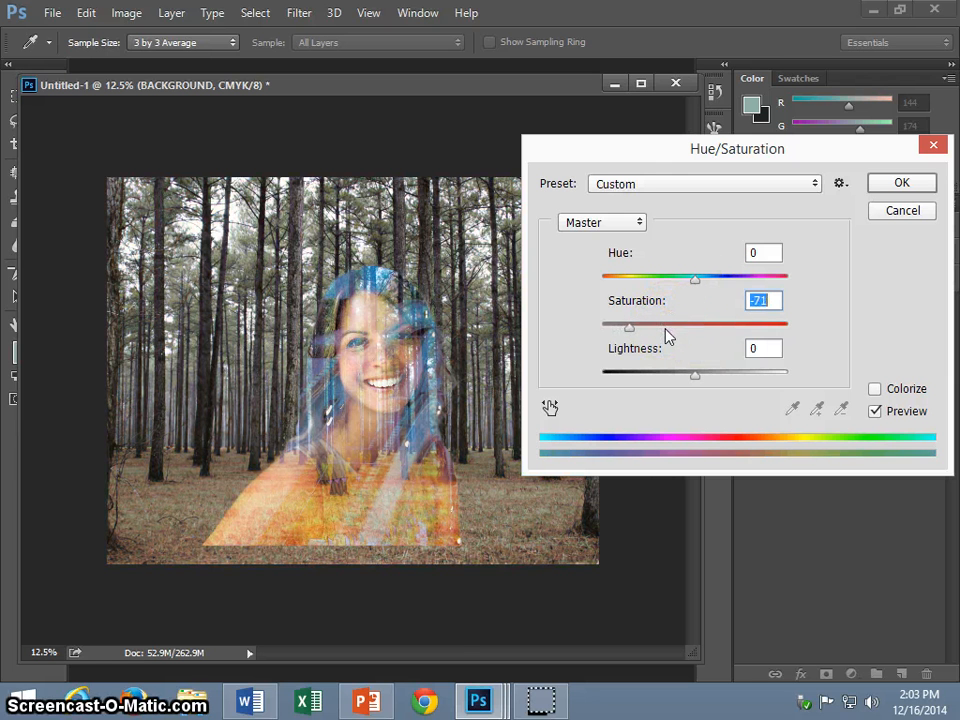
pyautogui.click(901, 184)
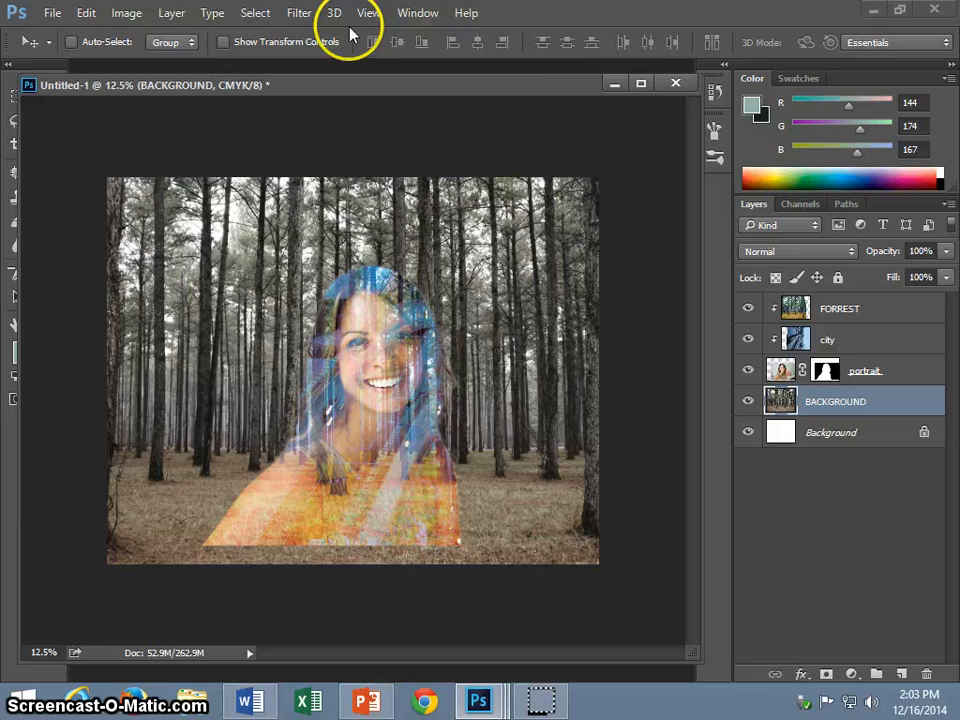
# Apply a Gaussian Blur with a radius of 12.7 pixels to the BACKGROUND forest layer.
pyautogui.click(303, 12)
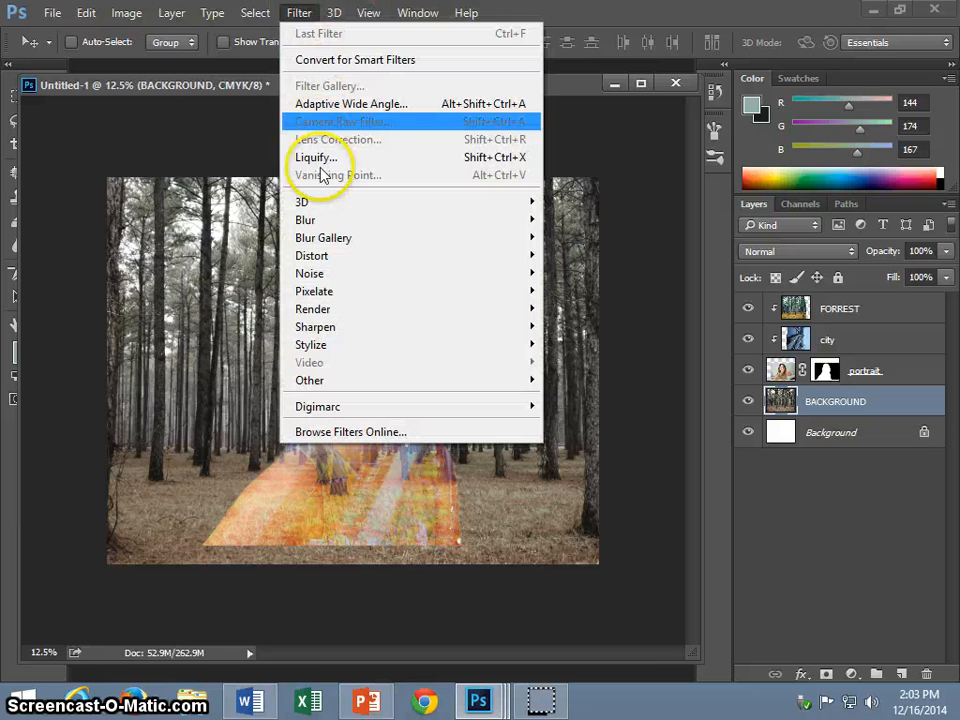
pyautogui.moveTo(336, 228)
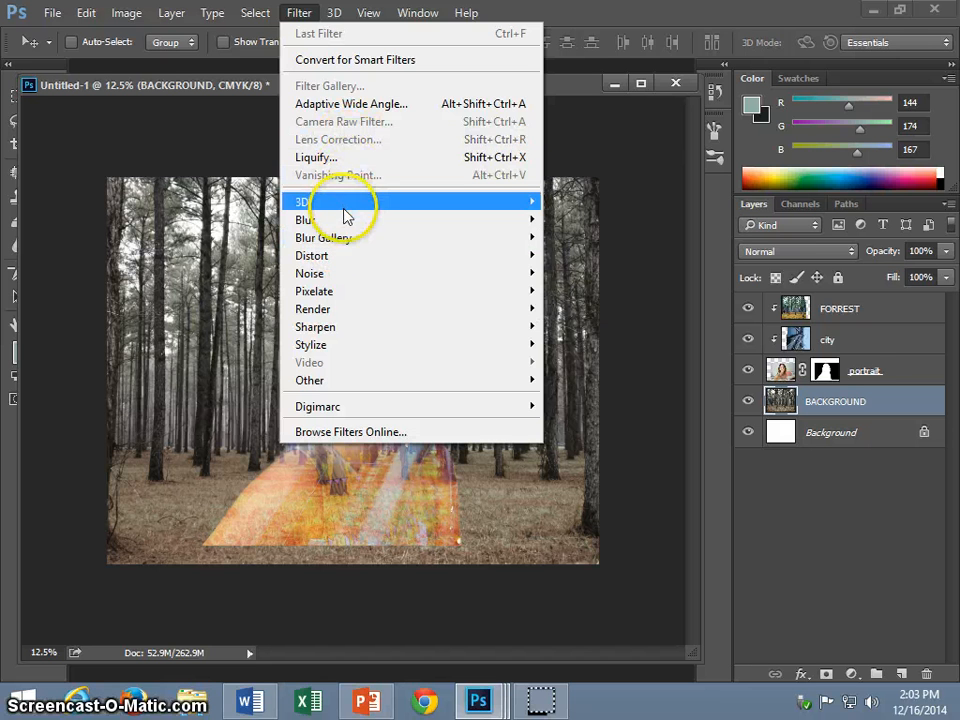
pyautogui.moveTo(347, 276)
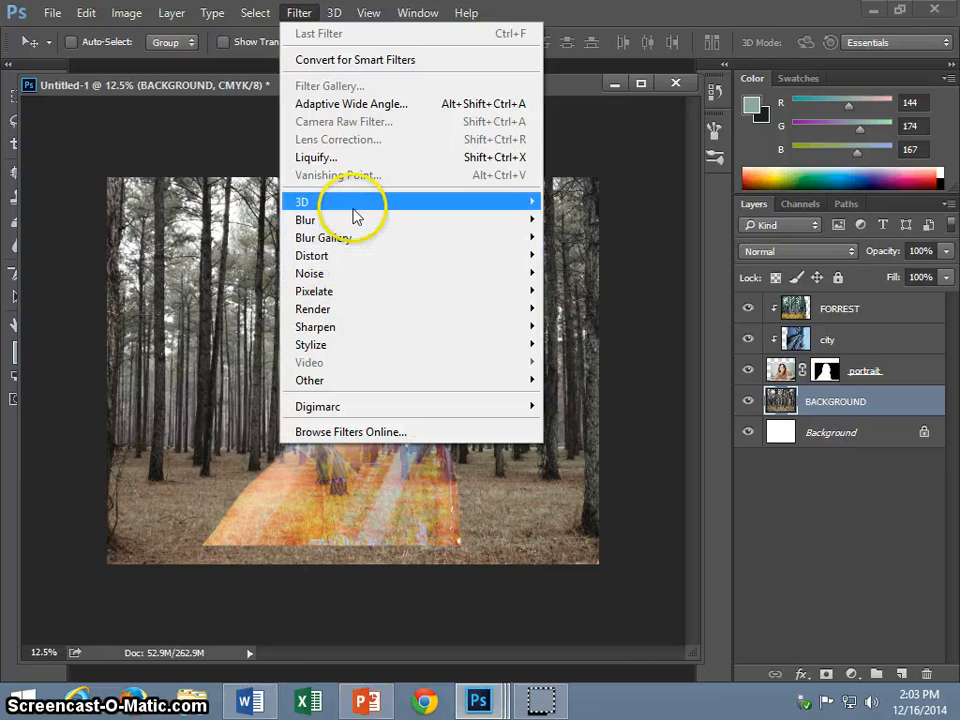
pyautogui.moveTo(474, 219)
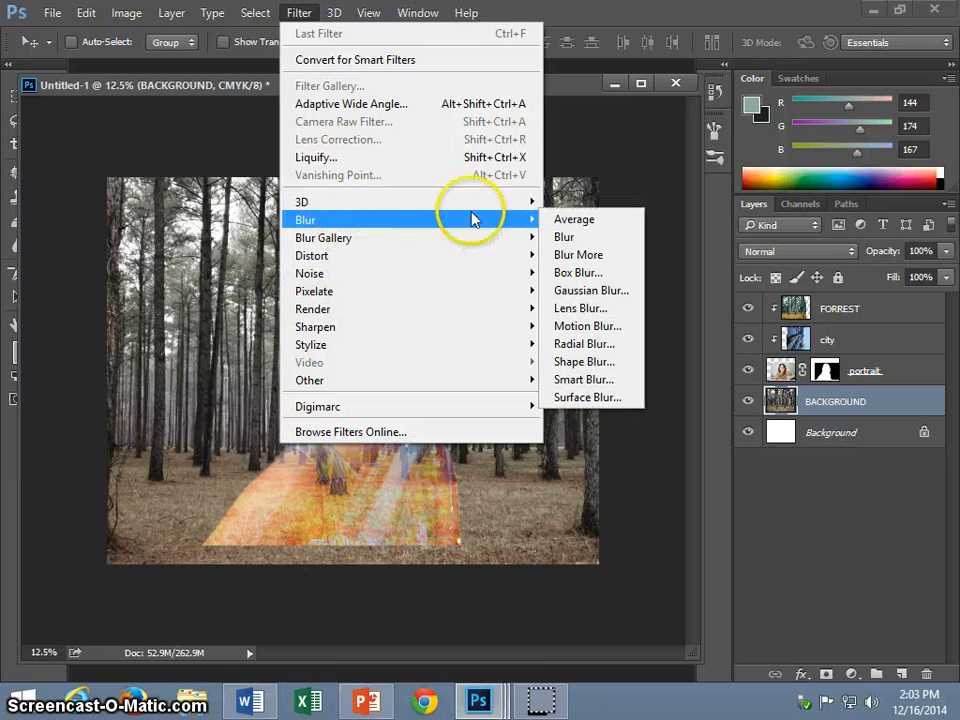
pyautogui.click(592, 291)
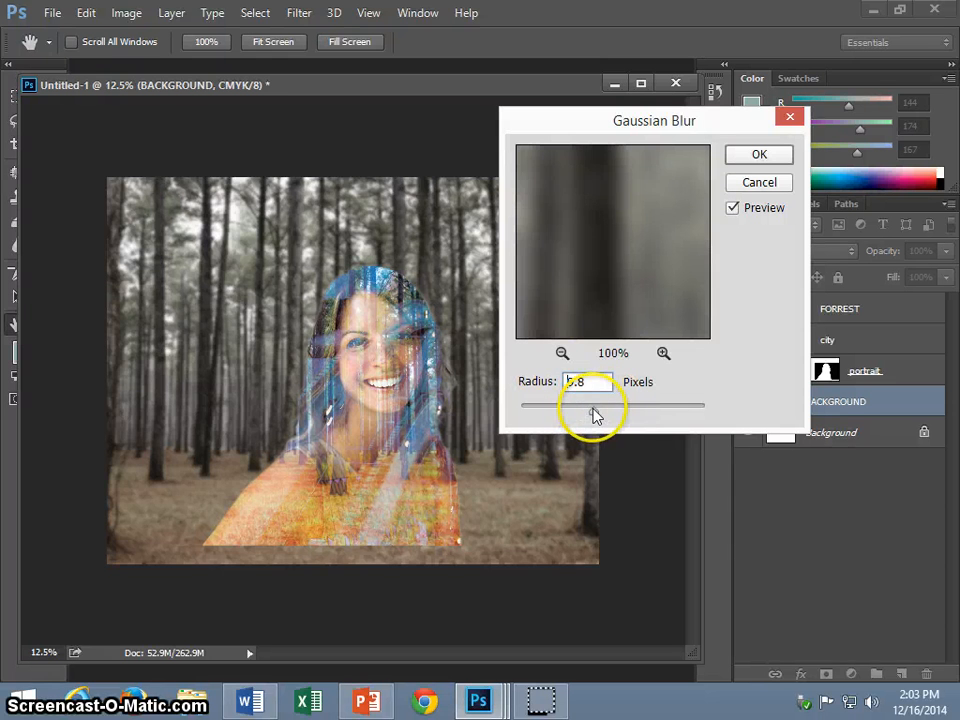
pyautogui.moveTo(602, 406); pyautogui.dragTo(601, 406)
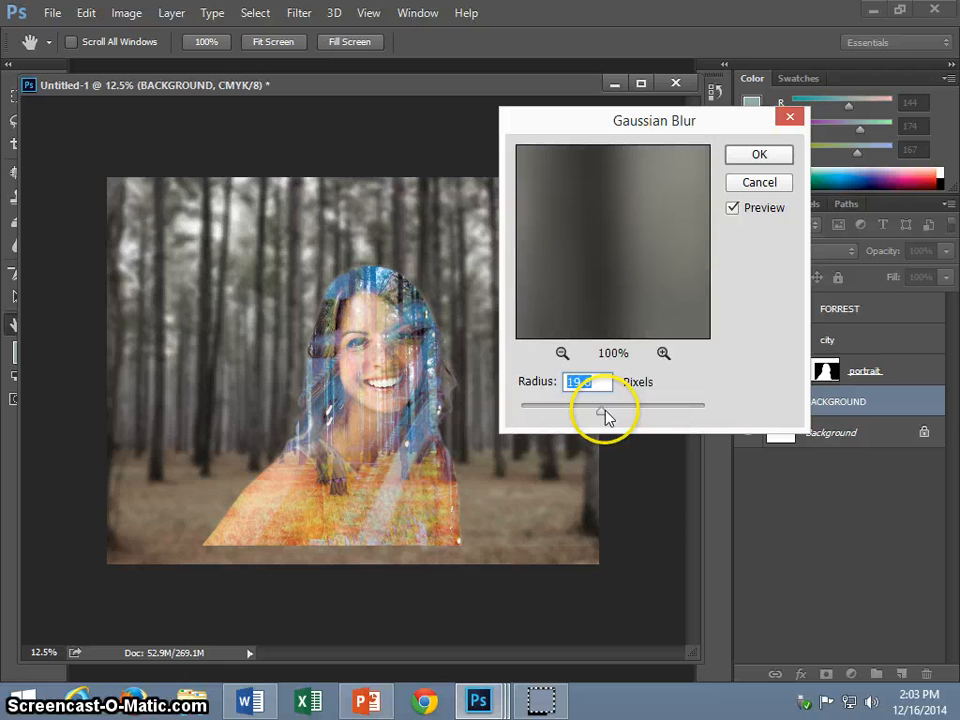
pyautogui.moveTo(605, 416); pyautogui.dragTo(596, 420)
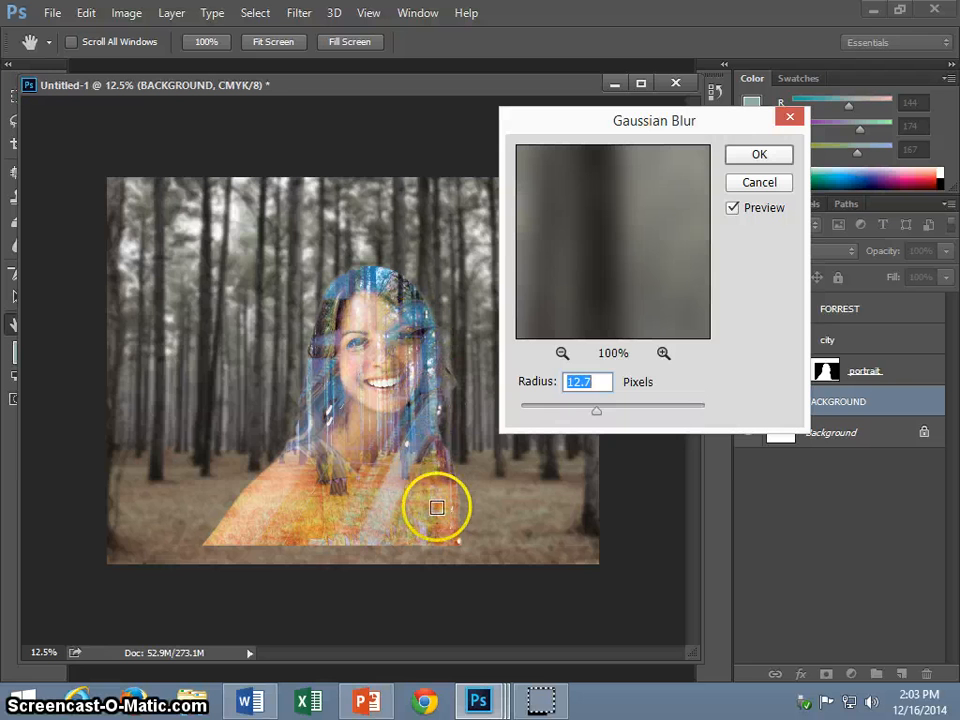
pyautogui.click(759, 155)
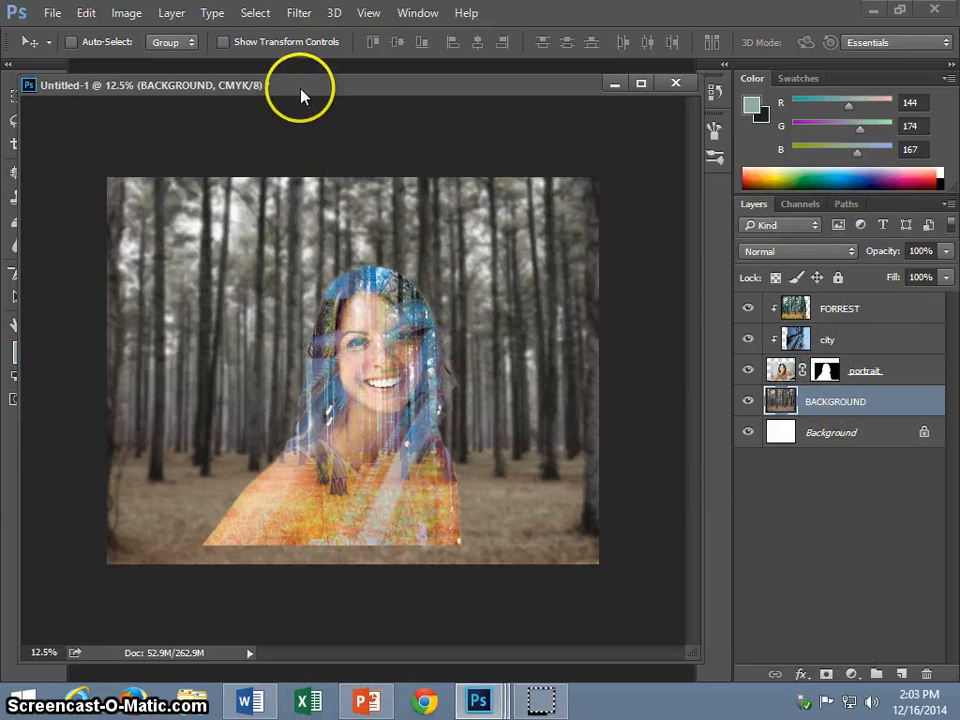
# Try cropping the composite to about 10.7 by 10.5 inches around the woman, and undo the crop.
pyautogui.moveTo(300, 86); pyautogui.dragTo(383, 89)
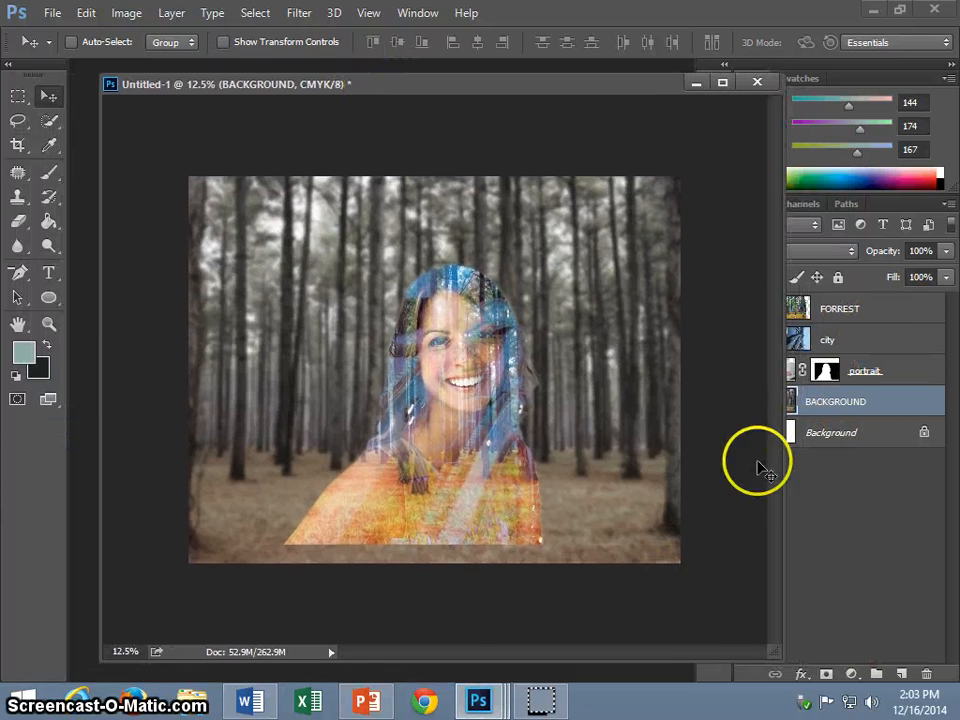
pyautogui.click(18, 146)
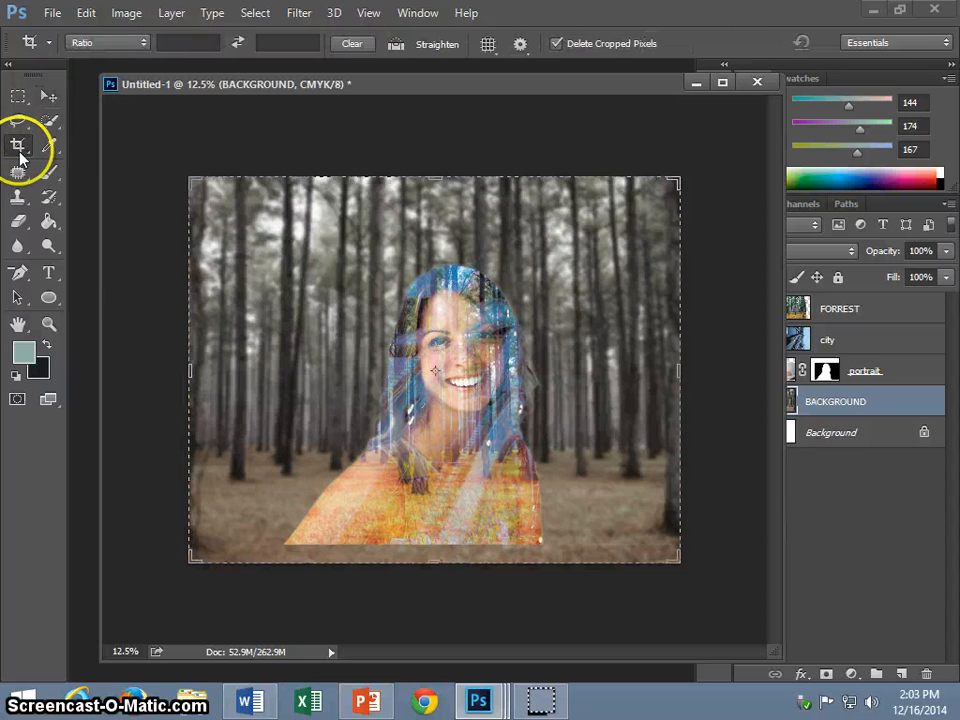
pyautogui.moveTo(185, 567); pyautogui.dragTo(192, 566)
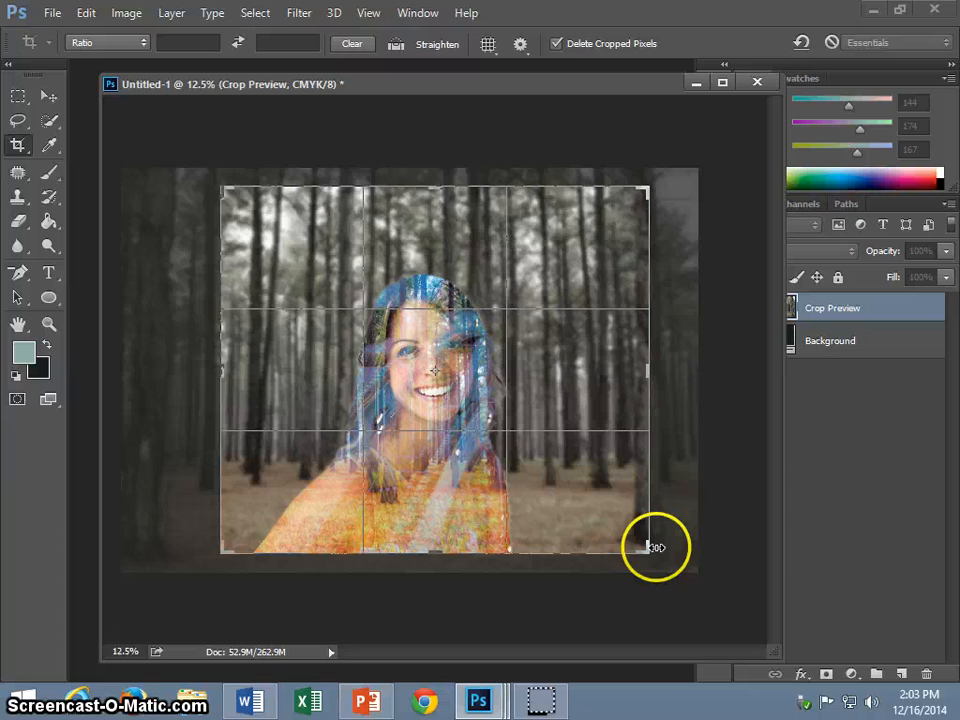
pyautogui.moveTo(647, 545); pyautogui.dragTo(633, 543)
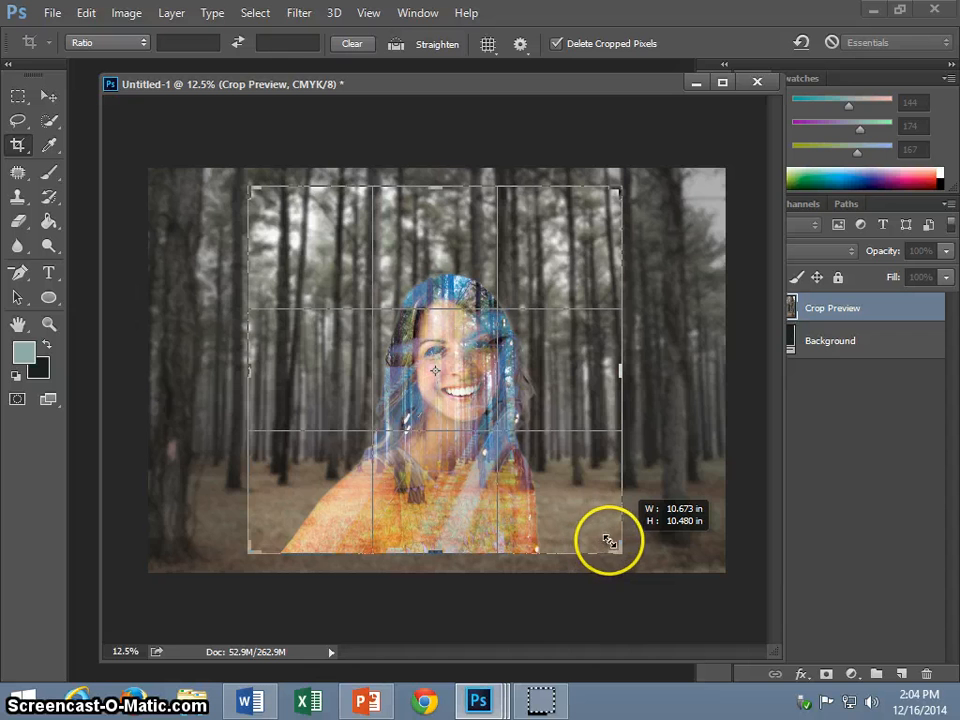
pyautogui.moveTo(617, 552); pyautogui.dragTo(620, 543)
pyautogui.doubleClick(532, 249)
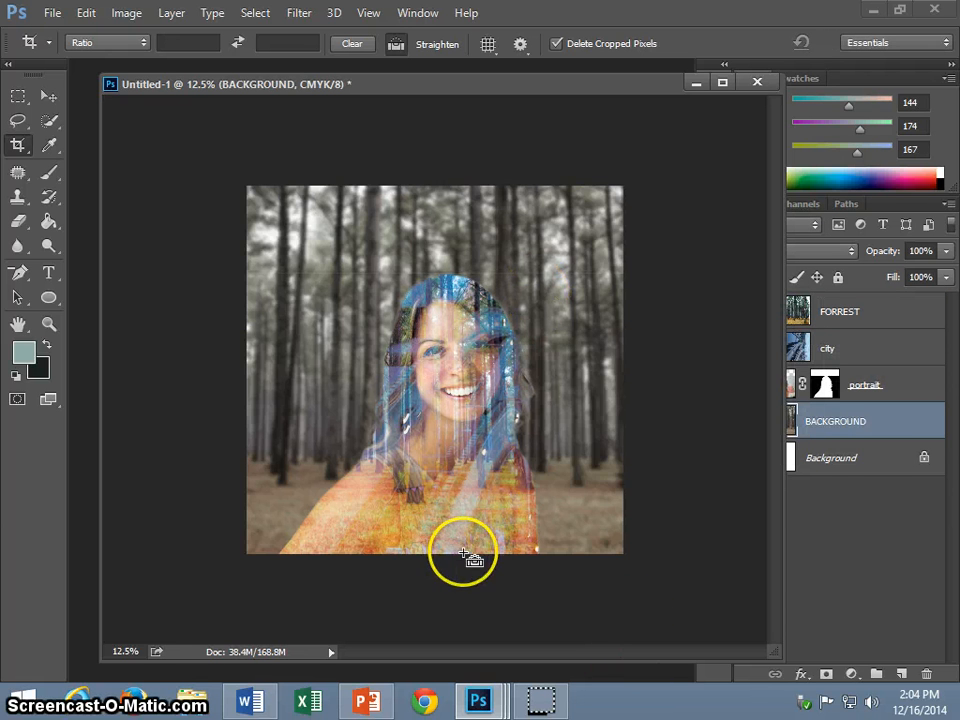
pyautogui.hotkey('ctrl', 'z')
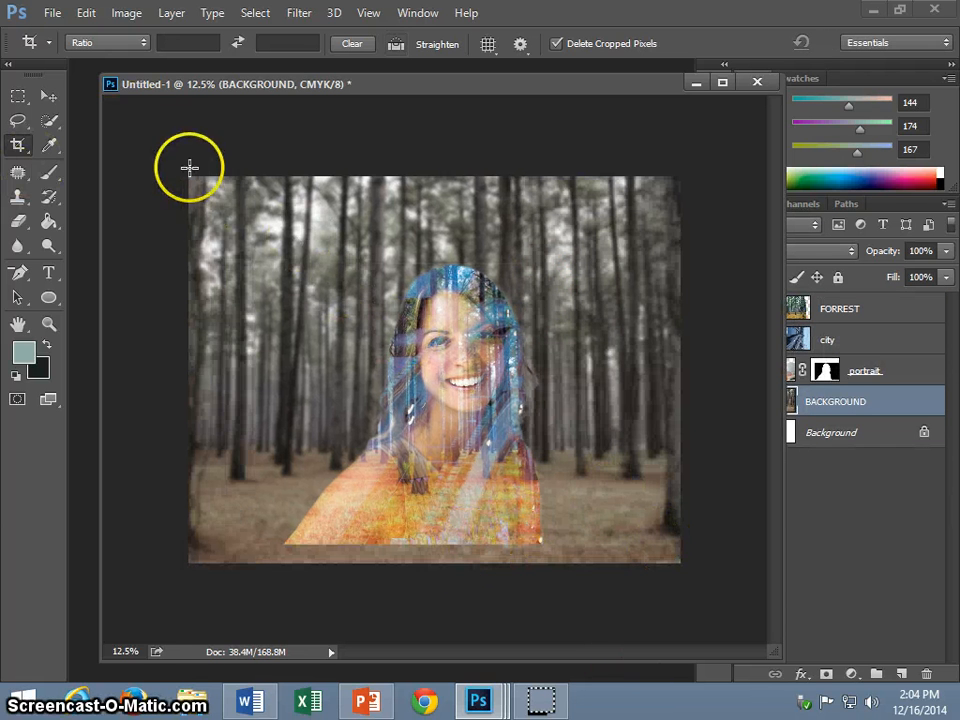
# Crop the composite on all sides around the woman, with the lower edge meeting the cut-off base of the portrait.
pyautogui.moveTo(186, 167); pyautogui.dragTo(791, 581)
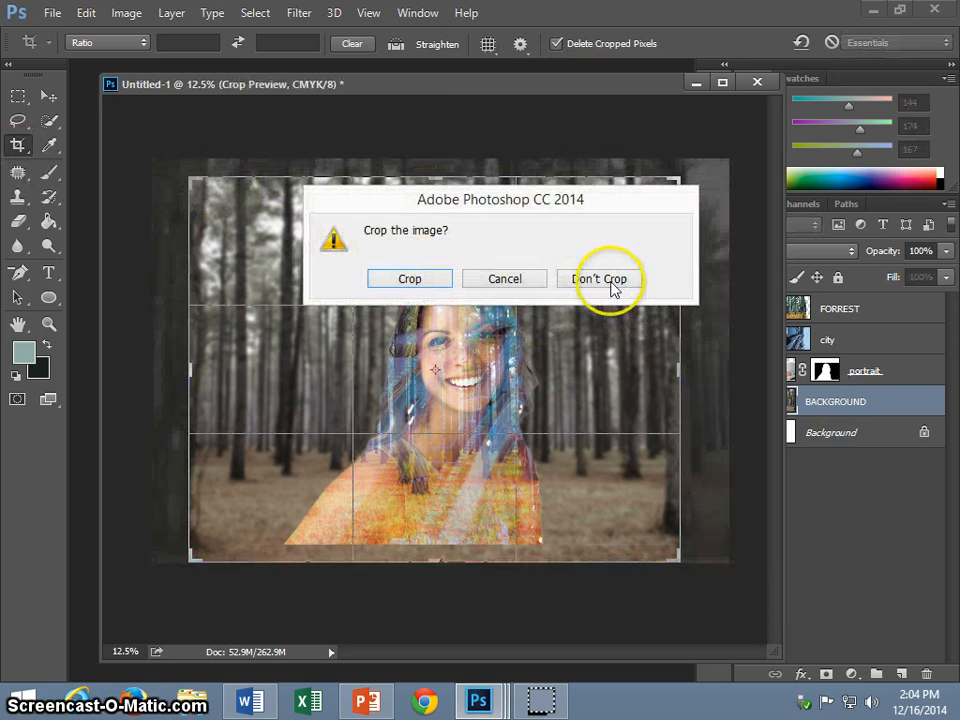
pyautogui.click(505, 279)
pyautogui.moveTo(186, 182); pyautogui.dragTo(188, 182)
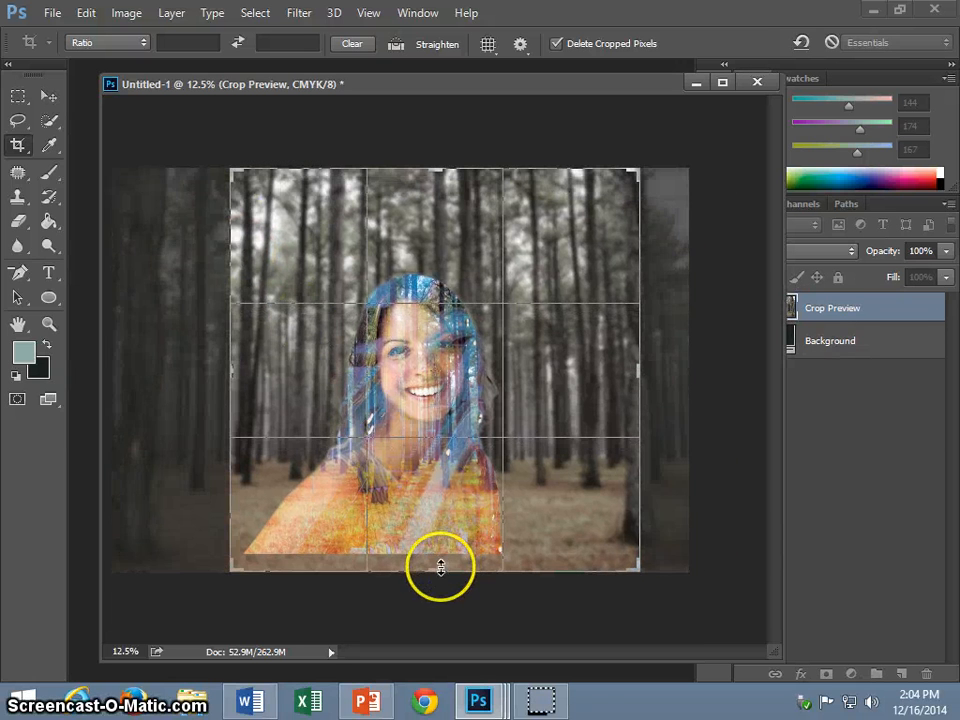
pyautogui.moveTo(439, 566); pyautogui.dragTo(527, 521)
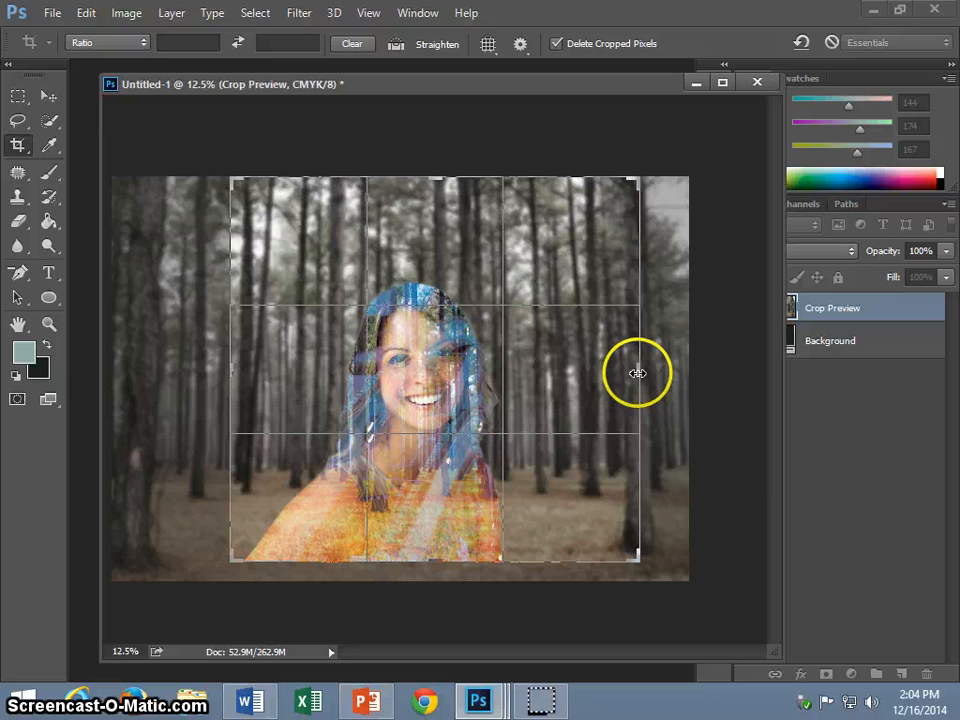
pyautogui.moveTo(636, 375); pyautogui.dragTo(633, 373)
pyautogui.moveTo(621, 182); pyautogui.dragTo(625, 176)
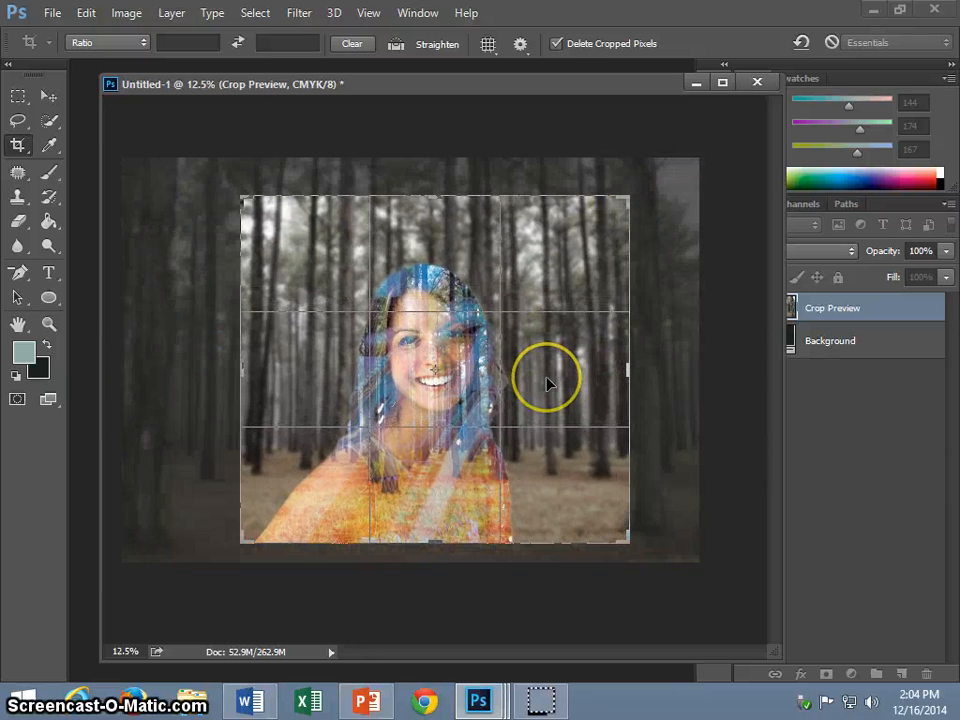
pyautogui.doubleClick(546, 379)
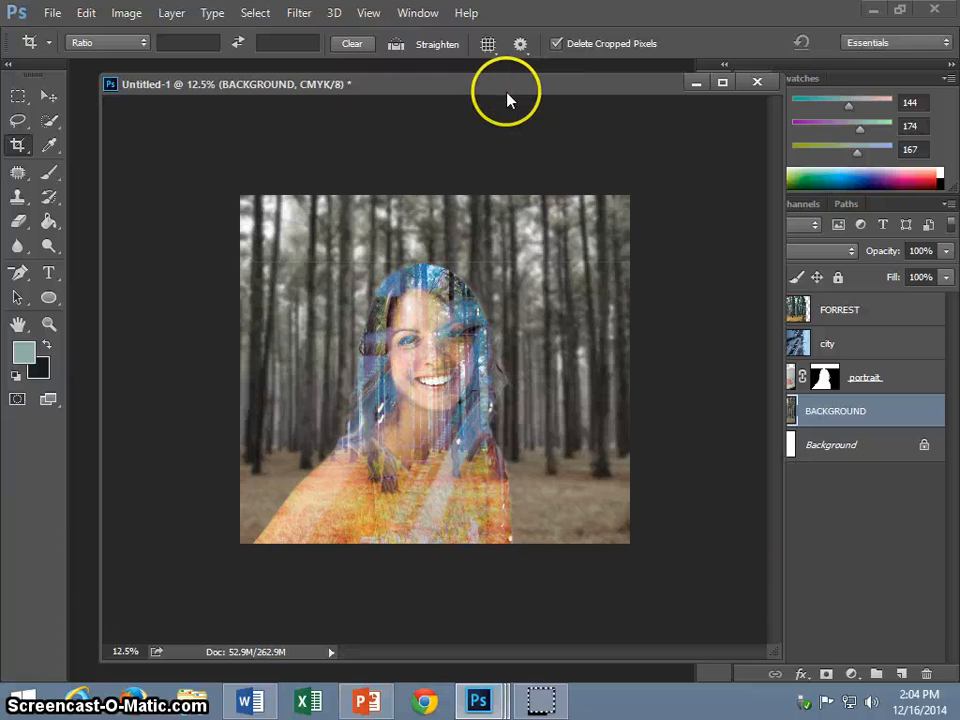
# Enlarge the document window to fill the screen with the panels hidden, and inspect the cropped composite at 16.67% zoom.
pyautogui.press('Tab')
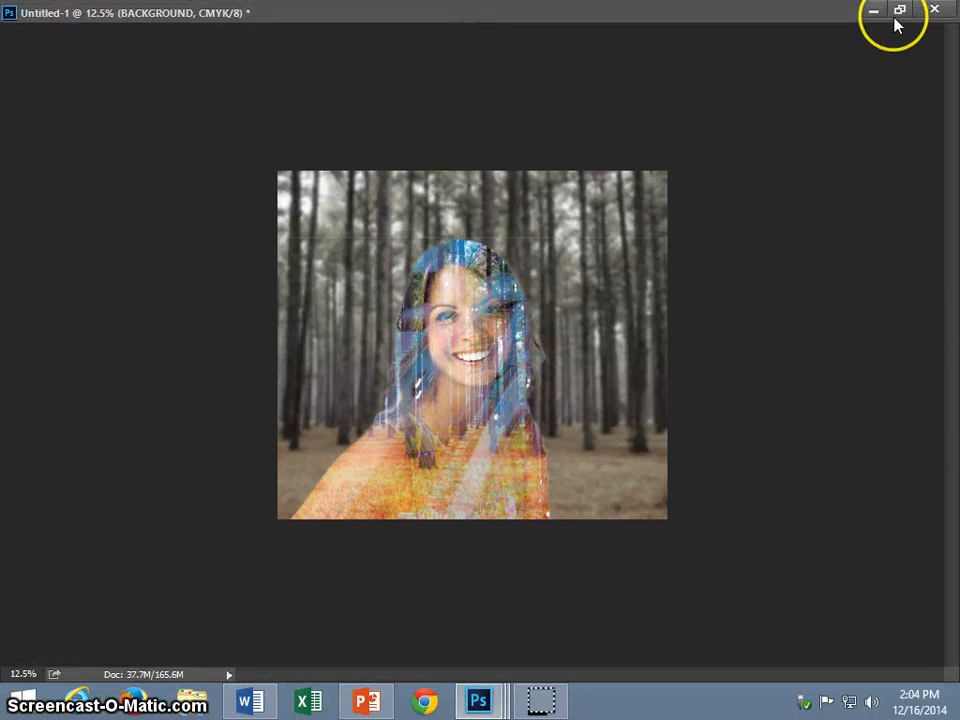
pyautogui.hotkey('ctrl', '+')
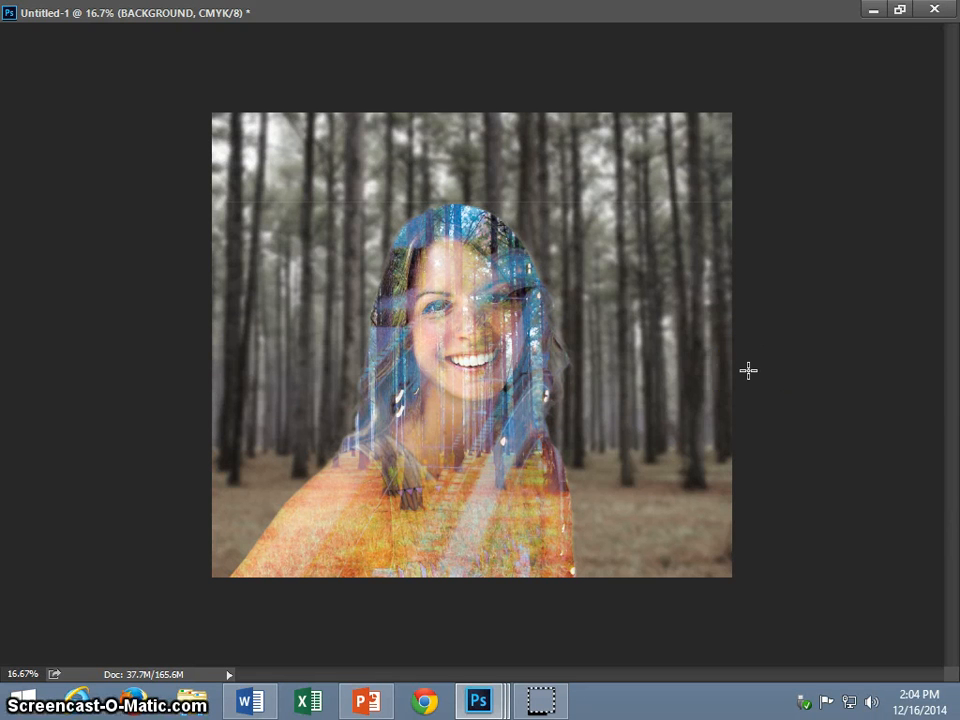
pyautogui.moveTo(748, 370)
pyautogui.mouseDown()
pyautogui.moveTo(616, 447)
pyautogui.moveTo(484, 453)
pyautogui.moveTo(423, 380)
pyautogui.moveTo(469, 440)
pyautogui.moveTo(531, 443)
pyautogui.moveTo(550, 309)
pyautogui.moveTo(515, 252)
pyautogui.mouseUp()
pyautogui.moveTo(431, 224)
pyautogui.mouseDown()
pyautogui.moveTo(385, 273)
pyautogui.moveTo(377, 370)
pyautogui.moveTo(345, 449)
pyautogui.mouseUp()
pyautogui.moveTo(305, 492)
pyautogui.mouseDown()
pyautogui.moveTo(259, 563)
pyautogui.moveTo(357, 576)
pyautogui.moveTo(549, 573)
pyautogui.mouseUp()
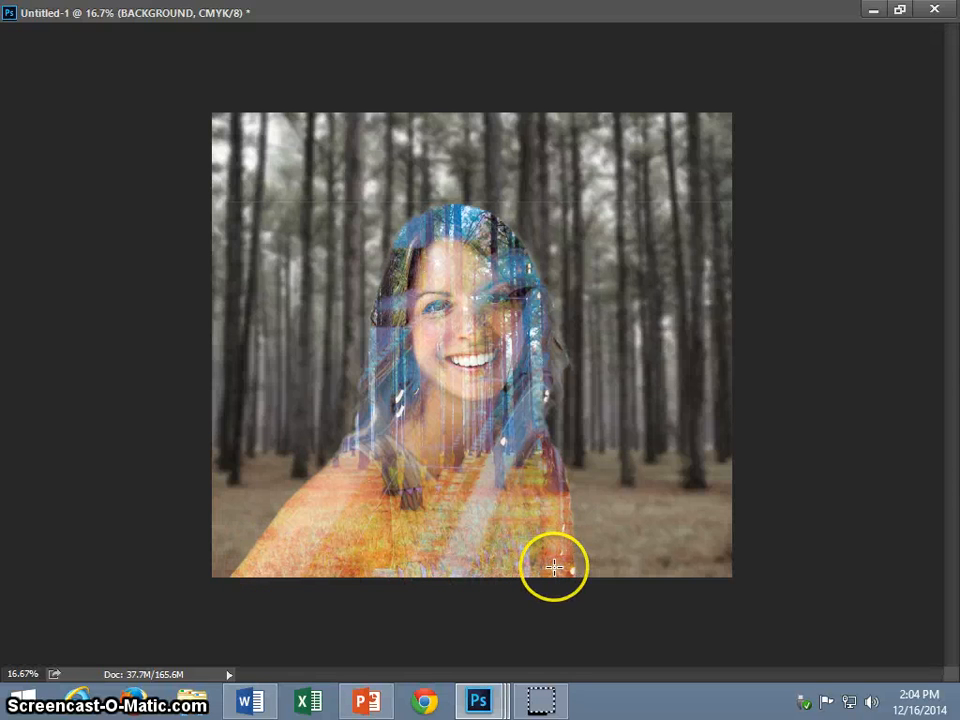